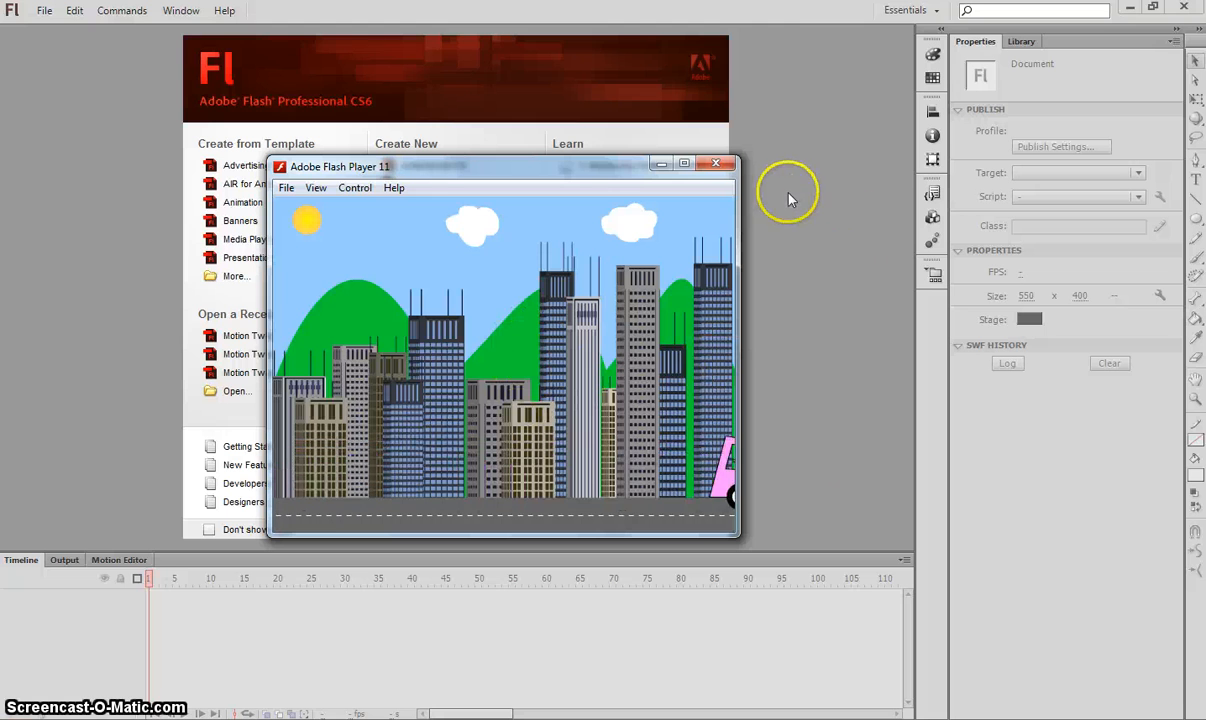
Step: Close the movie preview and create a new ActionScript 3.0 document
{"action": "left_click", "coordinate": [727, 165]}
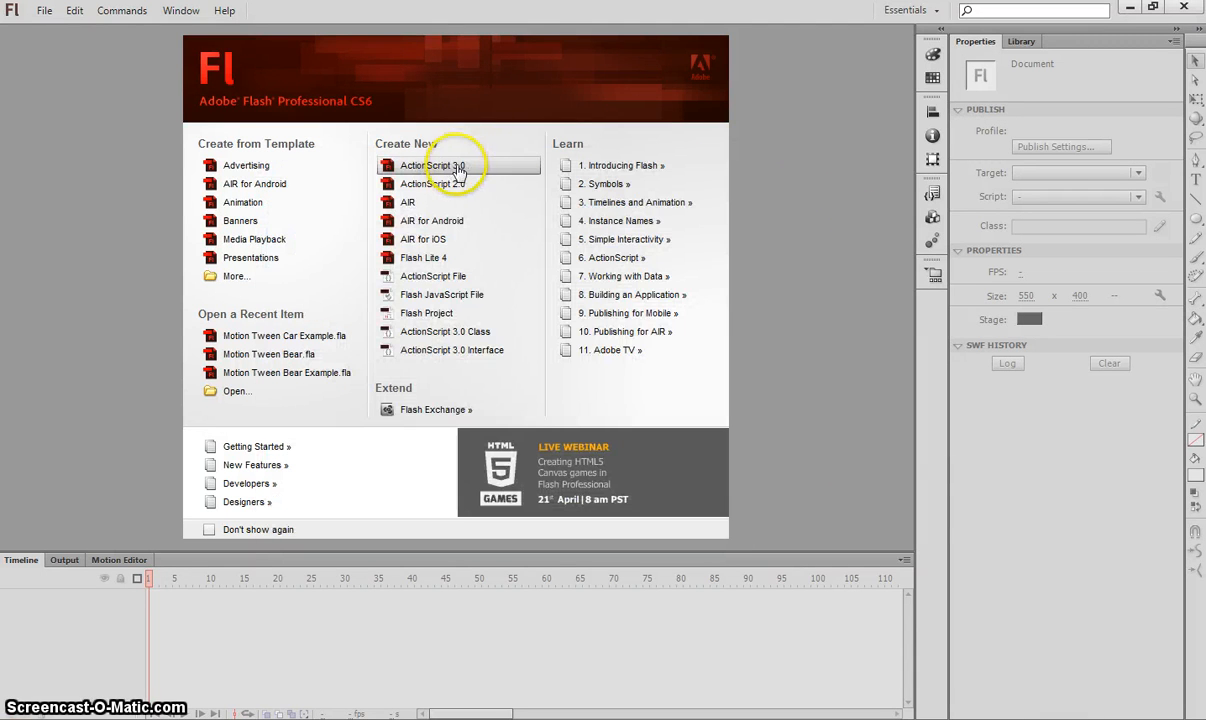
{"action": "left_click", "coordinate": [430, 166]}
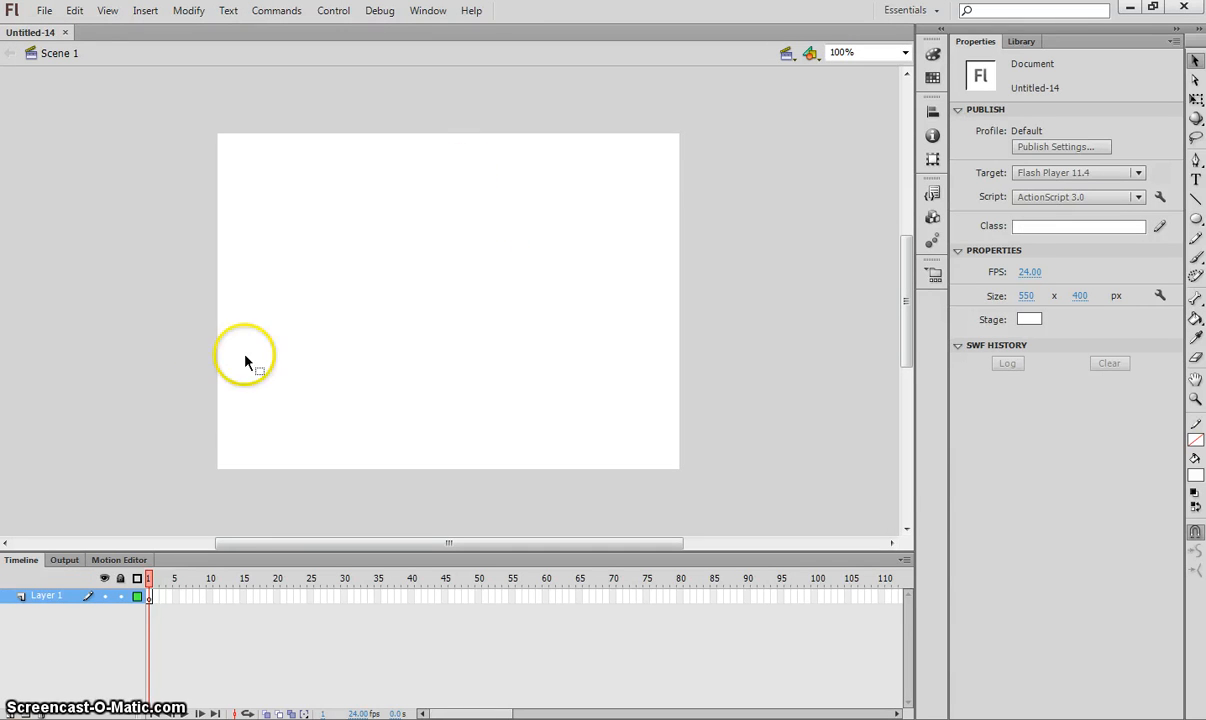
Step: Rename Layer 1 to Sky and set the stage colour to light blue
{"action": "double_click", "coordinate": [45, 596]}
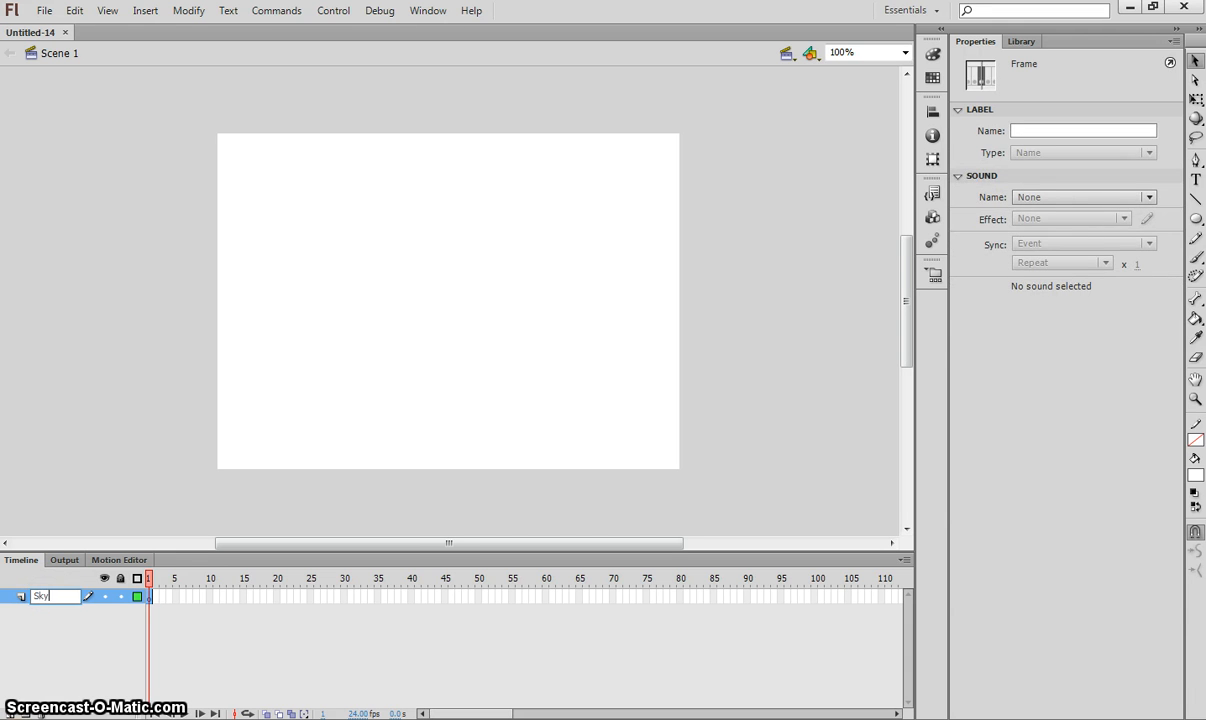
{"action": "left_click", "coordinate": [78, 612]}
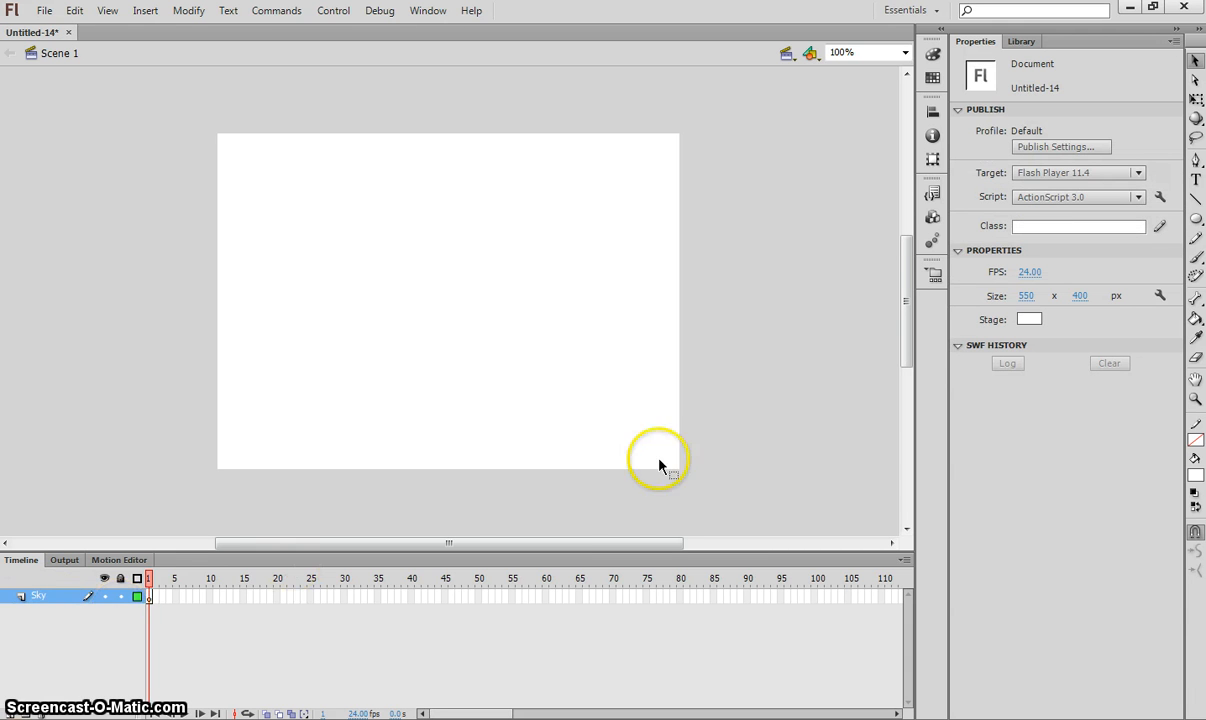
{"action": "left_click", "coordinate": [1029, 320]}
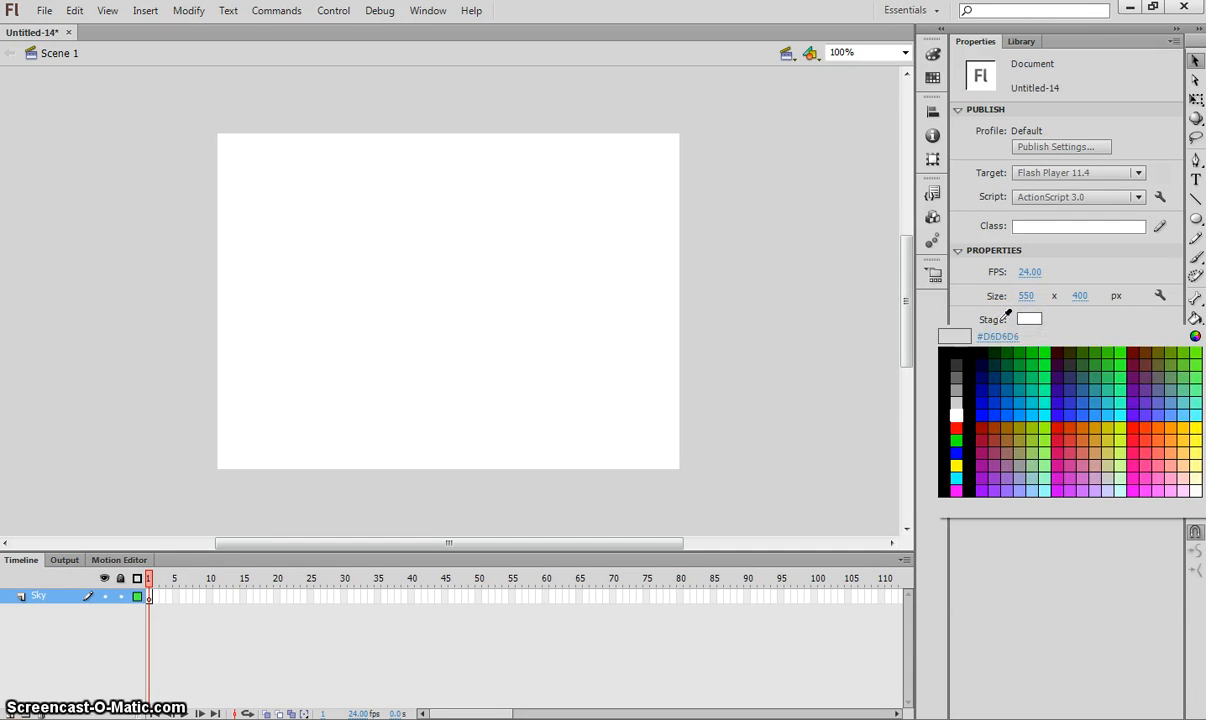
{"action": "left_click", "coordinate": [1033, 489]}
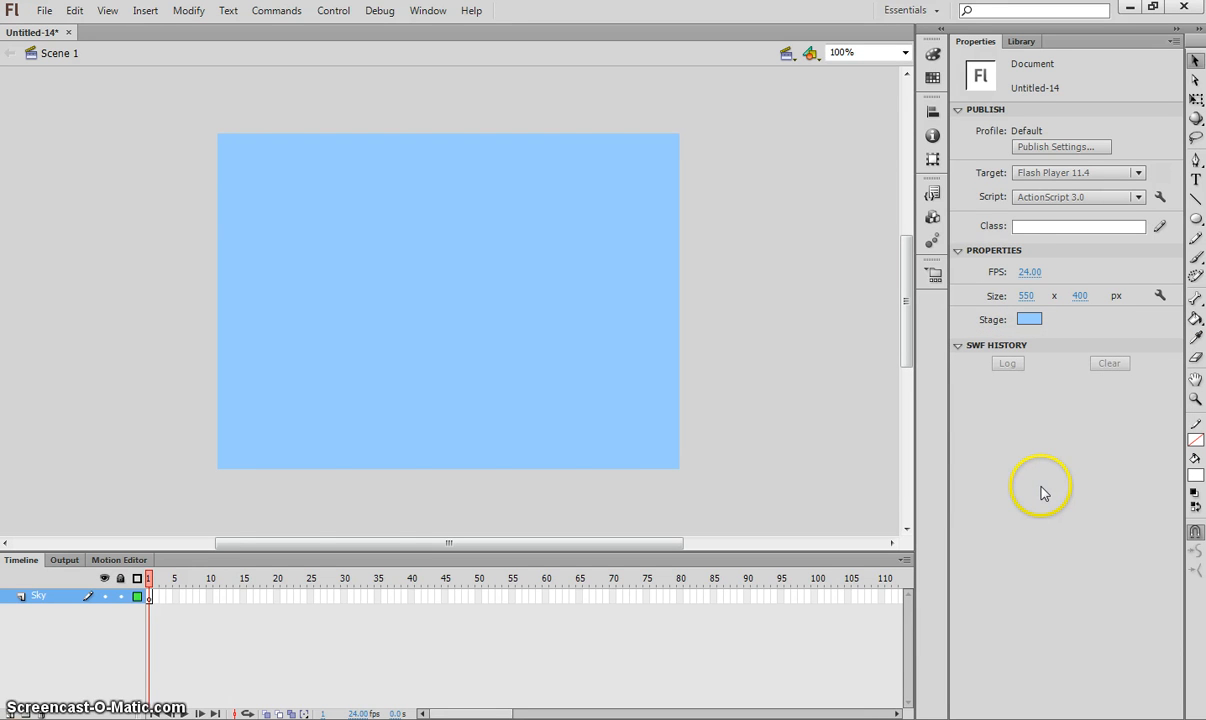
Step: Draw a yellow circle without outline, about 70 px wide, with the Oval tool in the stage's upper left area as a sun
{"action": "left_click", "coordinate": [1196, 221]}
{"action": "left_click", "coordinate": [1196, 221]}
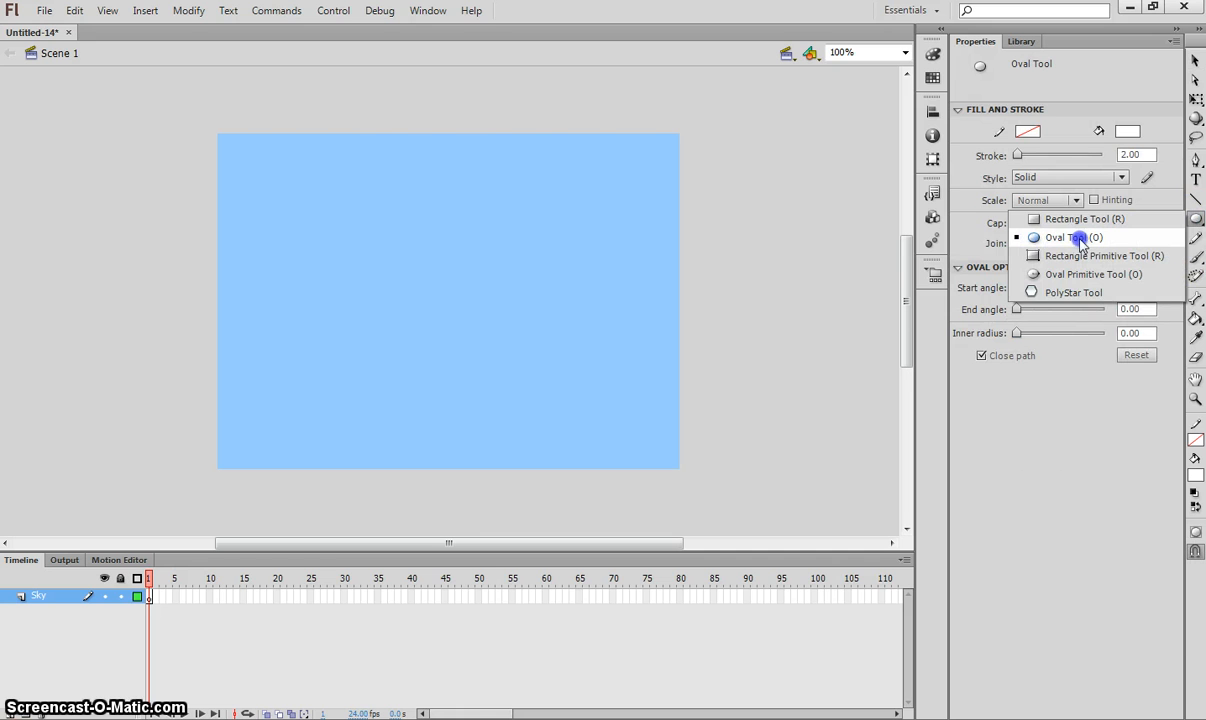
{"action": "left_click", "coordinate": [1065, 238]}
{"action": "left_click", "coordinate": [1127, 131]}
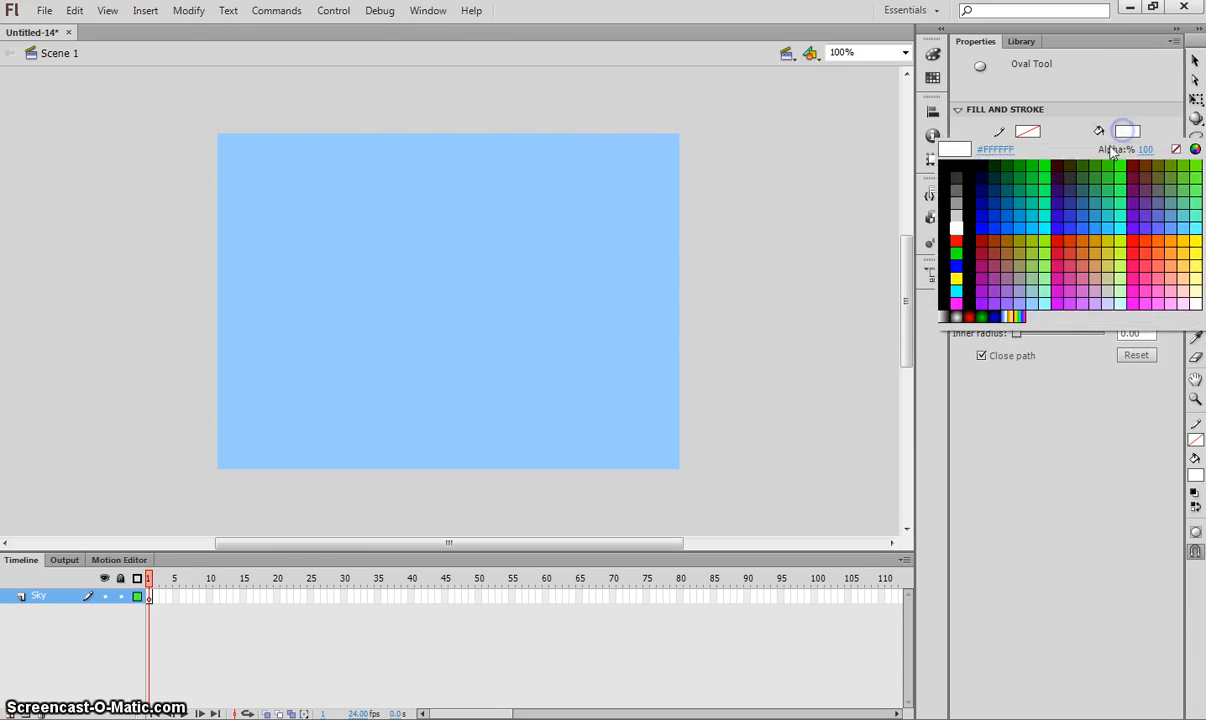
{"action": "left_click", "coordinate": [956, 277]}
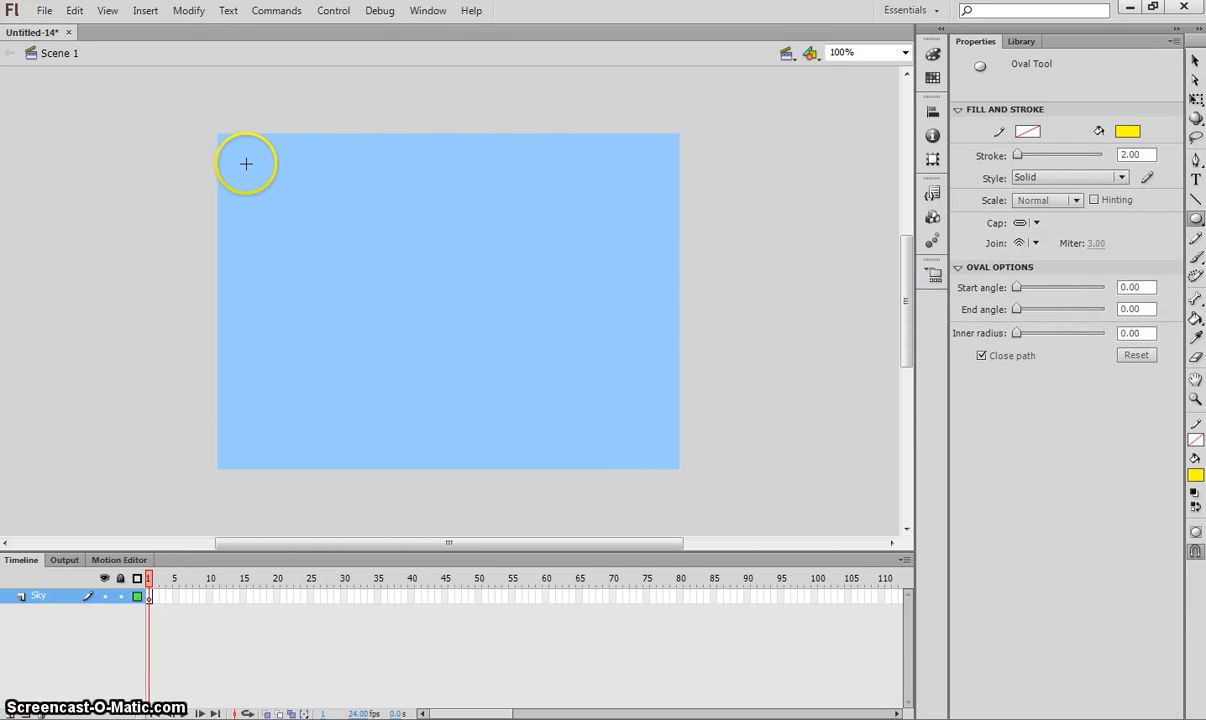
{"action": "mouse_move", "coordinate": [293, 210]}
{"action": "left_mouse_down"}
{"action": "mouse_move", "coordinate": [310, 232]}
{"action": "mouse_move", "coordinate": [301, 221]}
{"action": "left_mouse_up"}
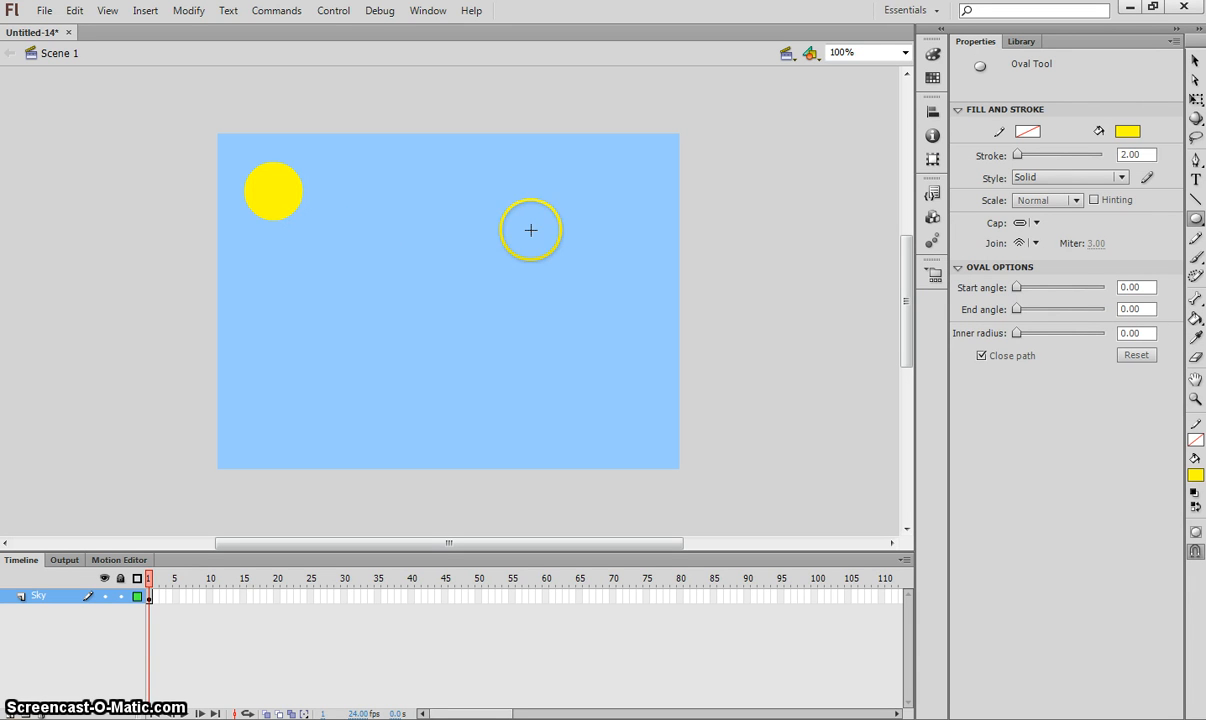
Step: Select the sun shape and change its fill from a solid colour to a radial gradient
{"action": "left_click", "coordinate": [1193, 63]}
{"action": "left_click", "coordinate": [573, 219]}
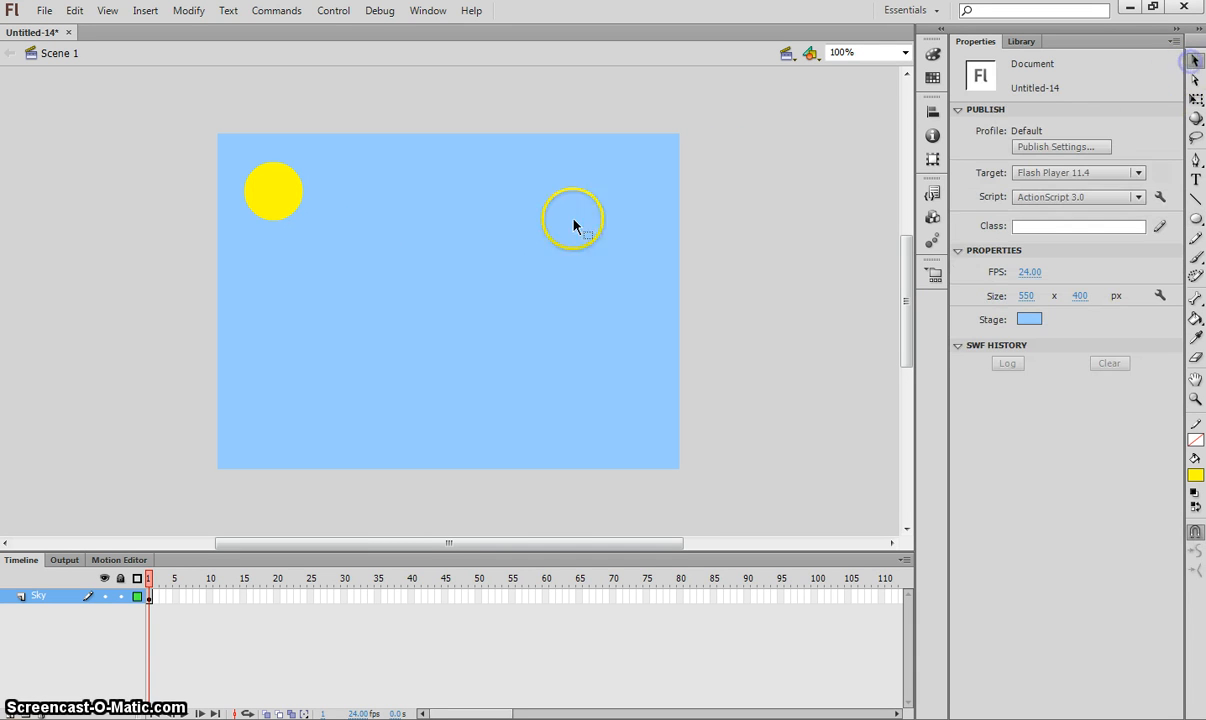
{"action": "mouse_move", "coordinate": [277, 188]}
{"action": "left_mouse_down"}
{"action": "mouse_move", "coordinate": [289, 197]}
{"action": "mouse_move", "coordinate": [261, 207]}
{"action": "mouse_move", "coordinate": [291, 199]}
{"action": "mouse_move", "coordinate": [295, 187]}
{"action": "mouse_move", "coordinate": [284, 190]}
{"action": "left_mouse_up"}
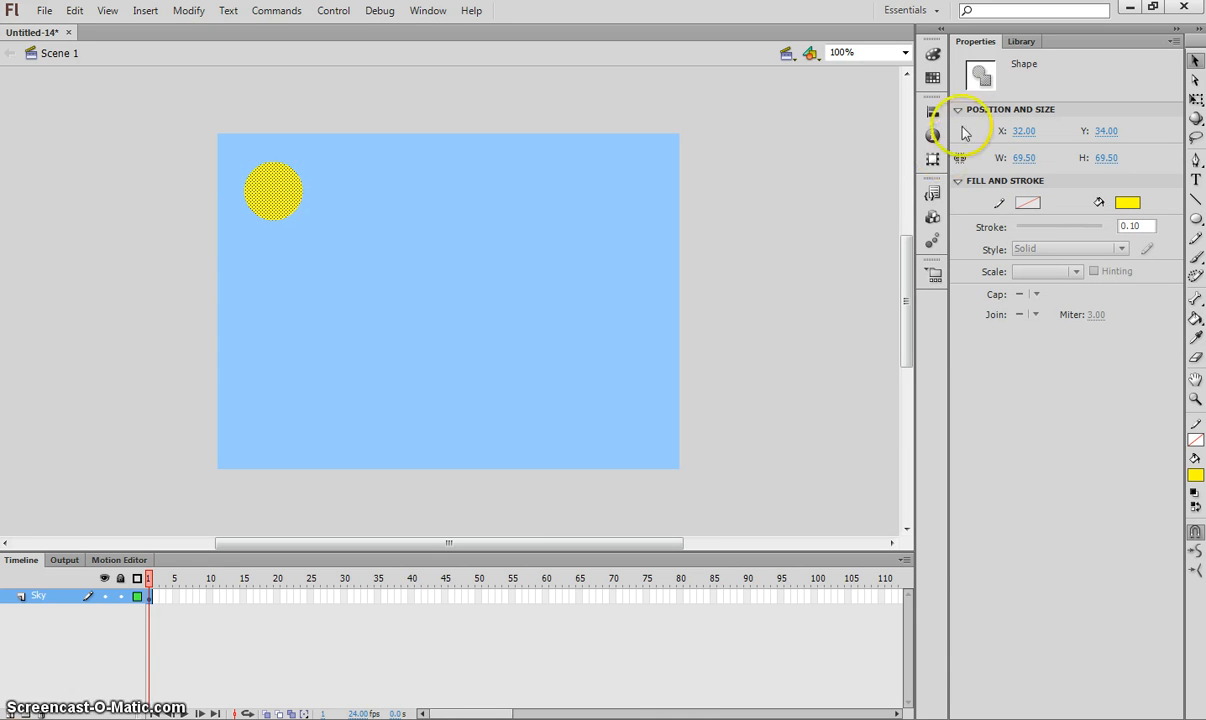
{"action": "left_click", "coordinate": [933, 55]}
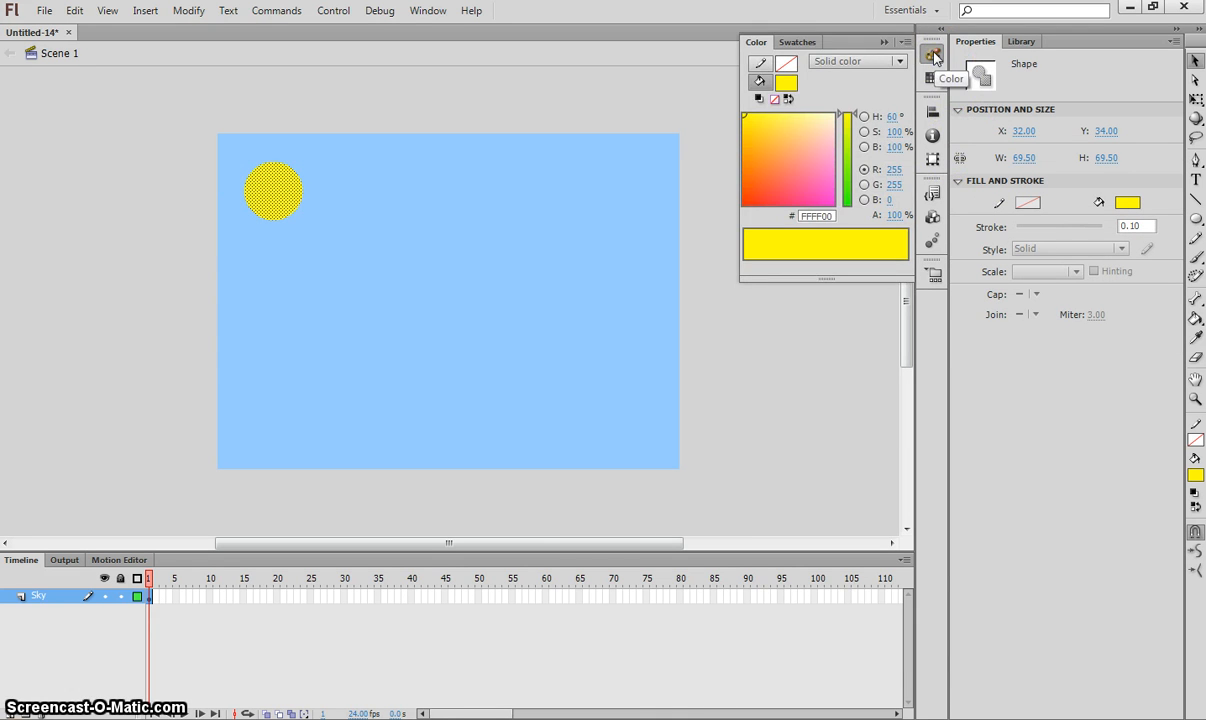
{"action": "left_click", "coordinate": [425, 11]}
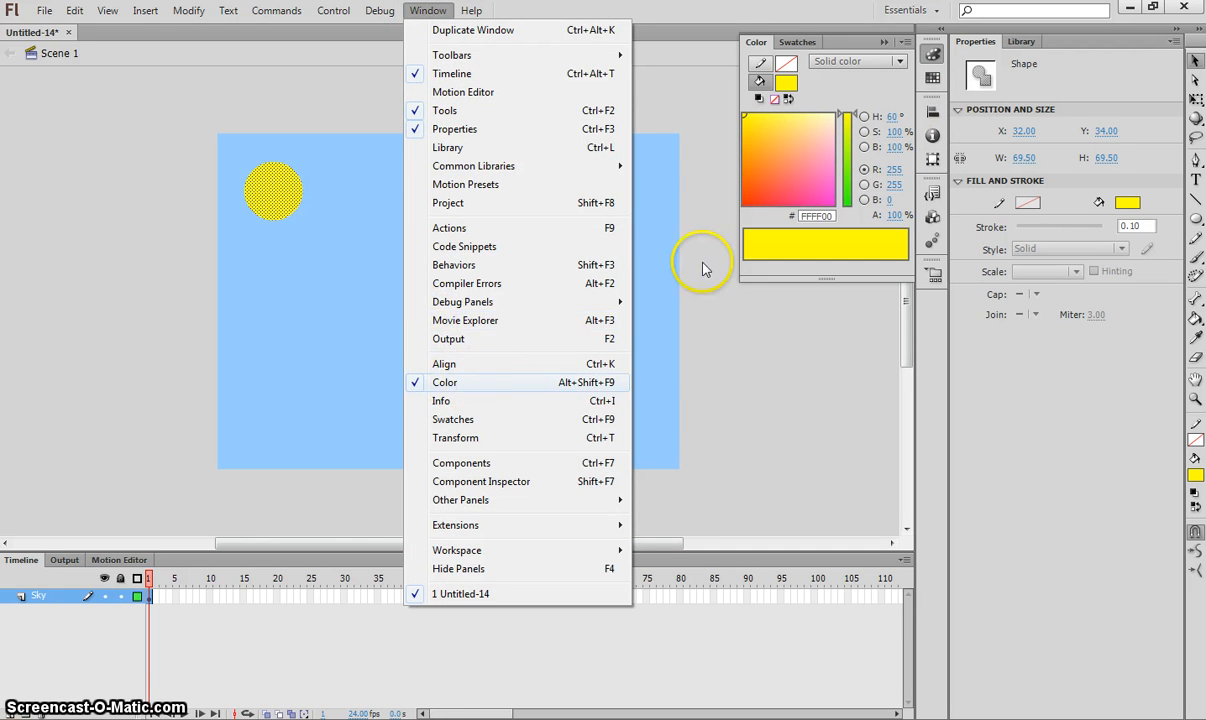
{"action": "left_click", "coordinate": [861, 77]}
{"action": "left_click", "coordinate": [855, 63]}
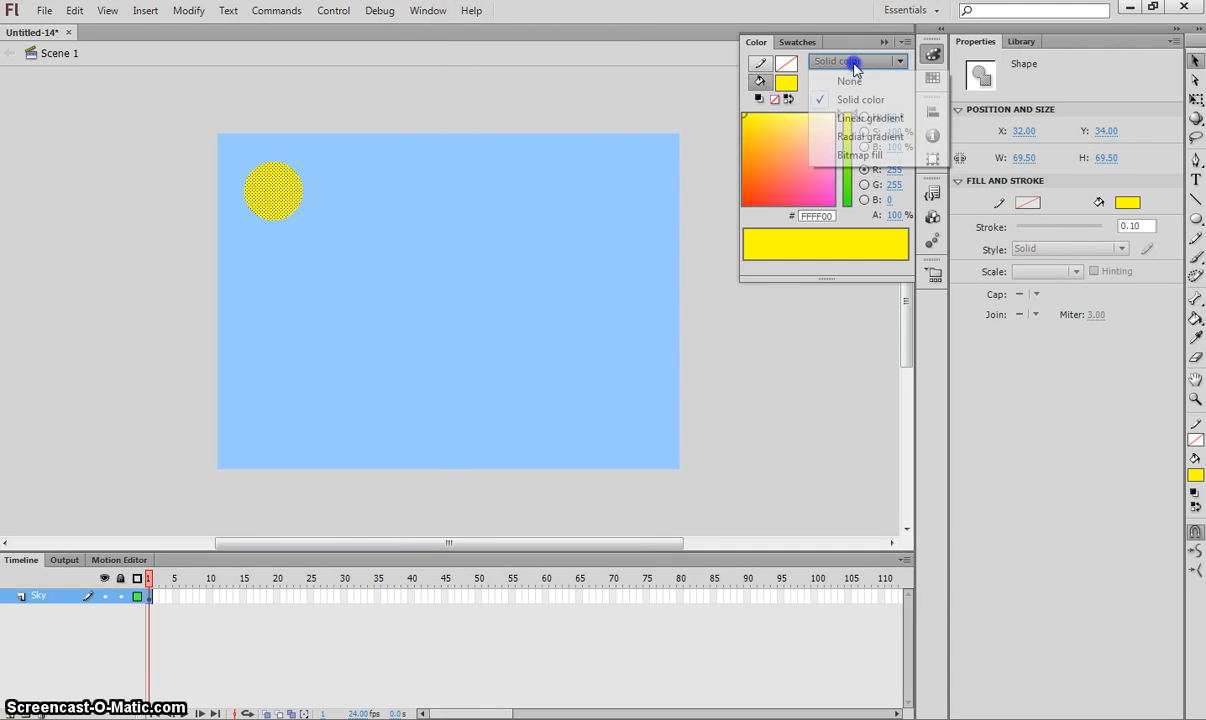
{"action": "left_click", "coordinate": [868, 137]}
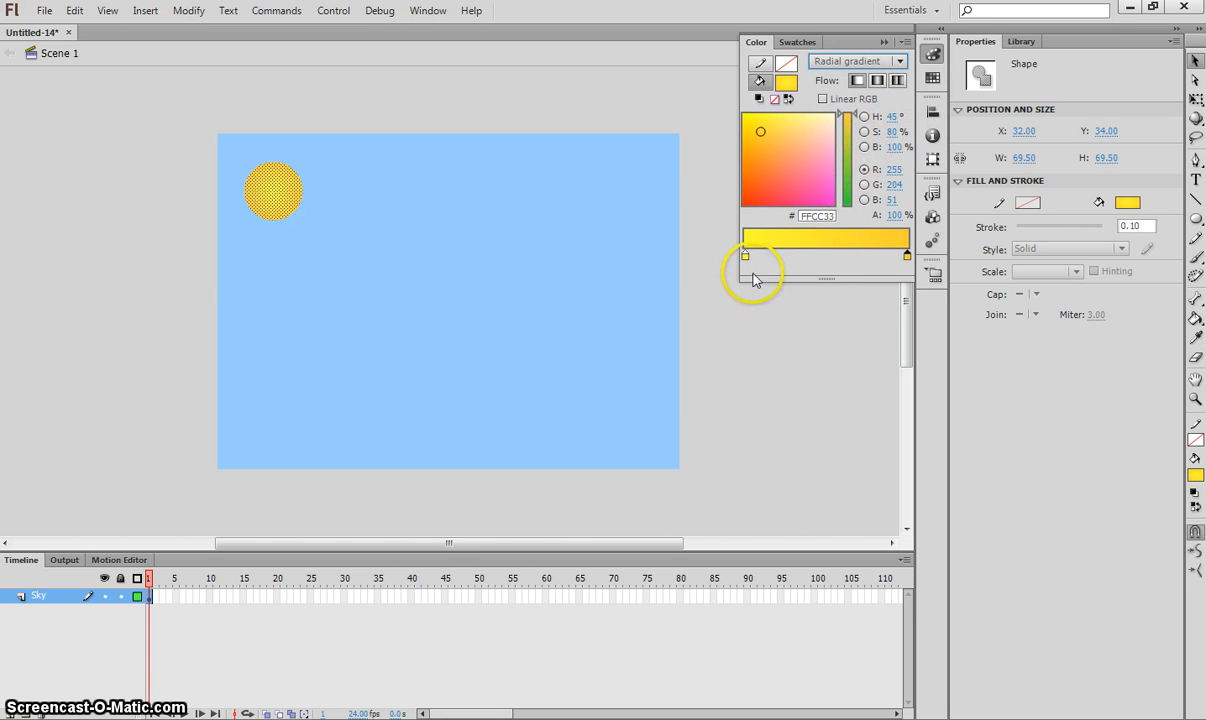
Step: Set the sun's gradient from #FFFF33 at the centre to #FFCC33 at the edge, and move the sun slightly upward
{"action": "left_click", "coordinate": [745, 258]}
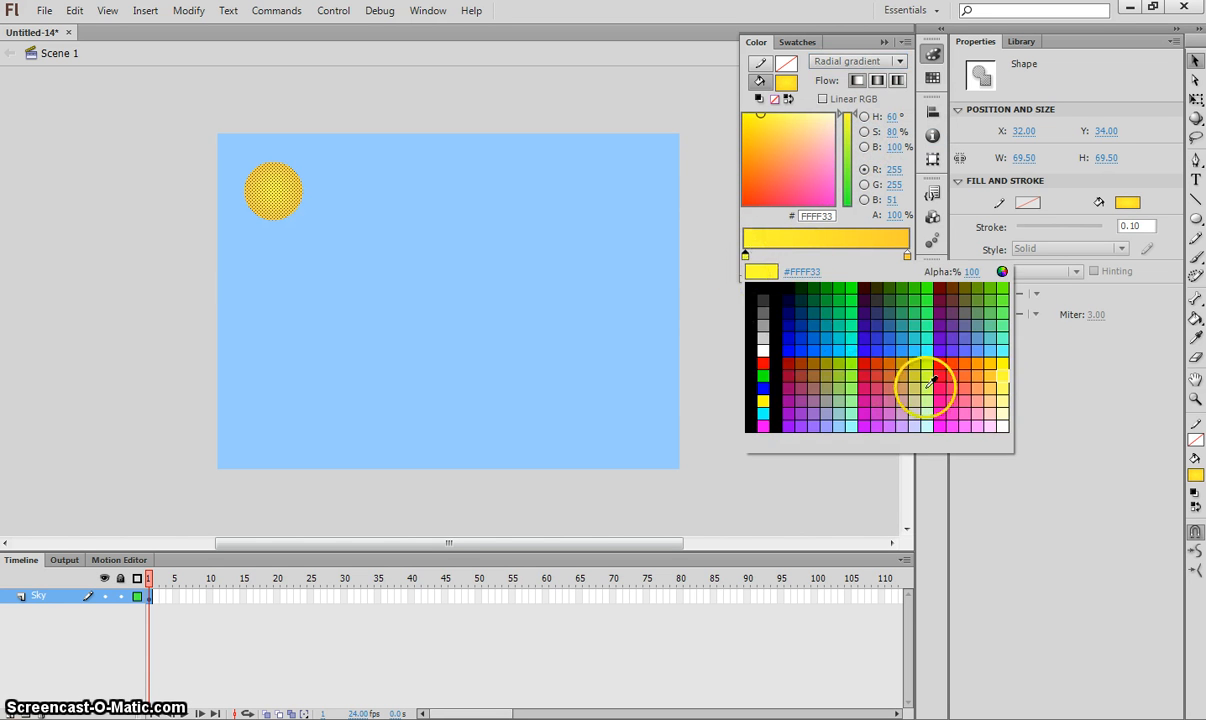
{"action": "left_click", "coordinate": [1008, 381]}
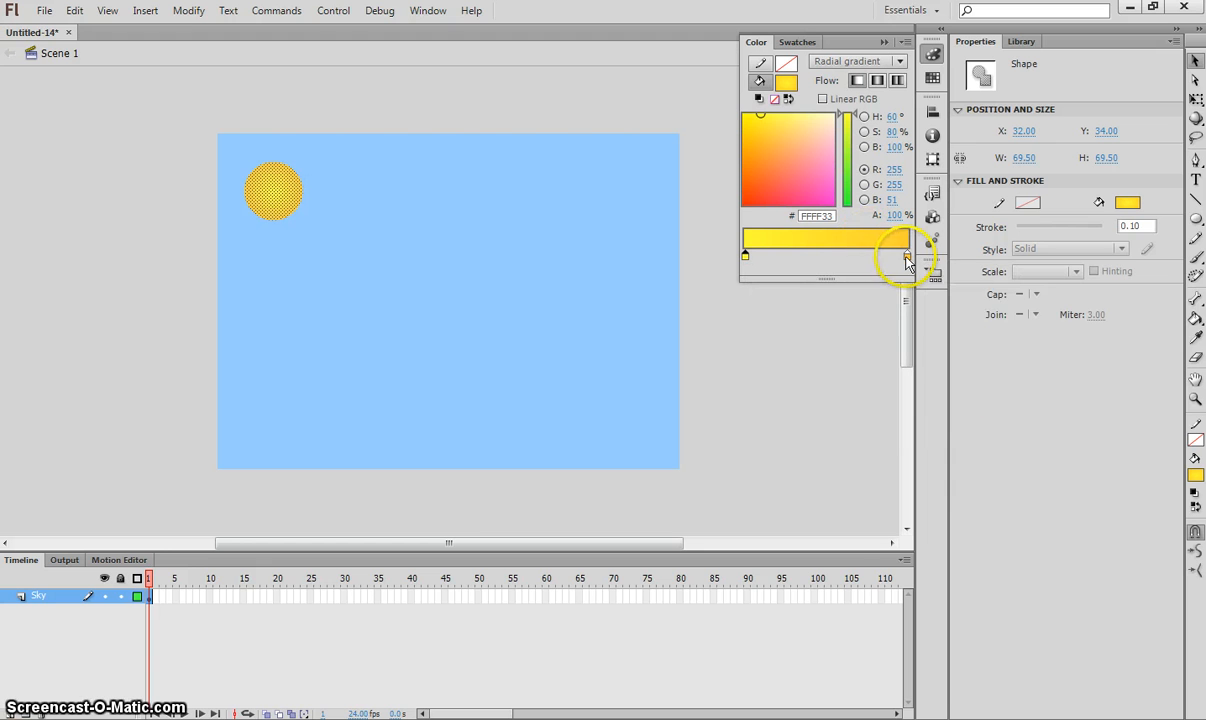
{"action": "left_click", "coordinate": [907, 258]}
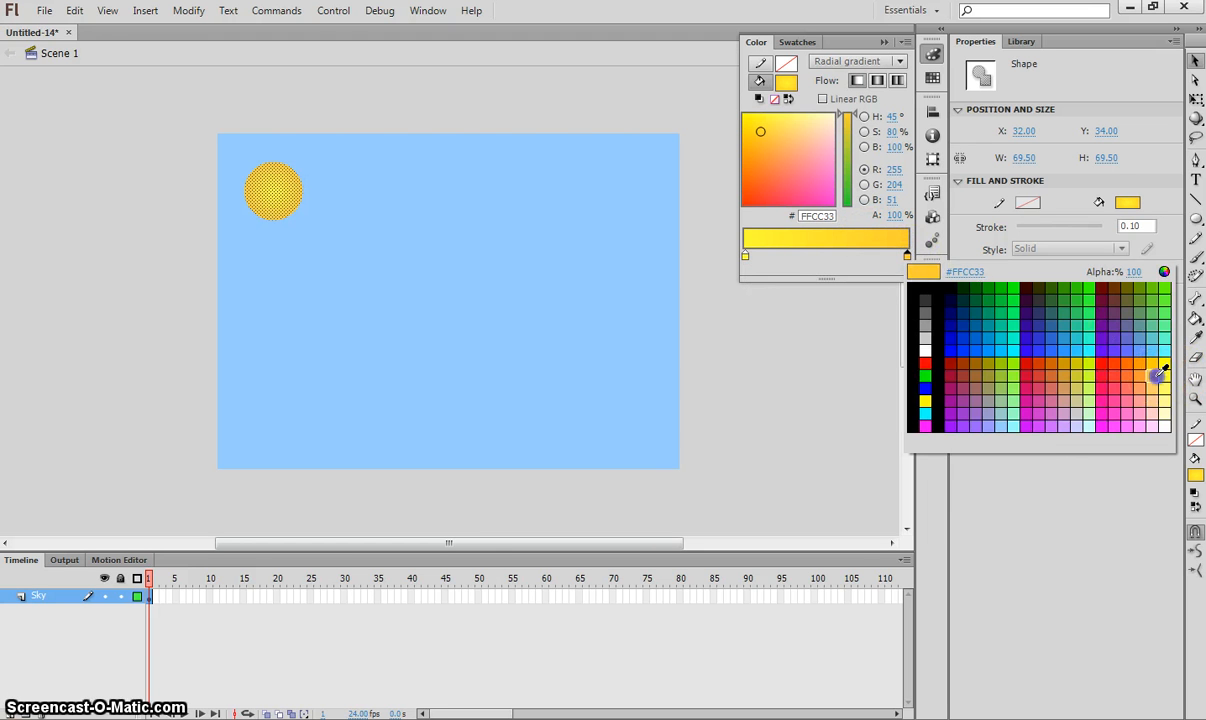
{"action": "left_click", "coordinate": [1158, 374]}
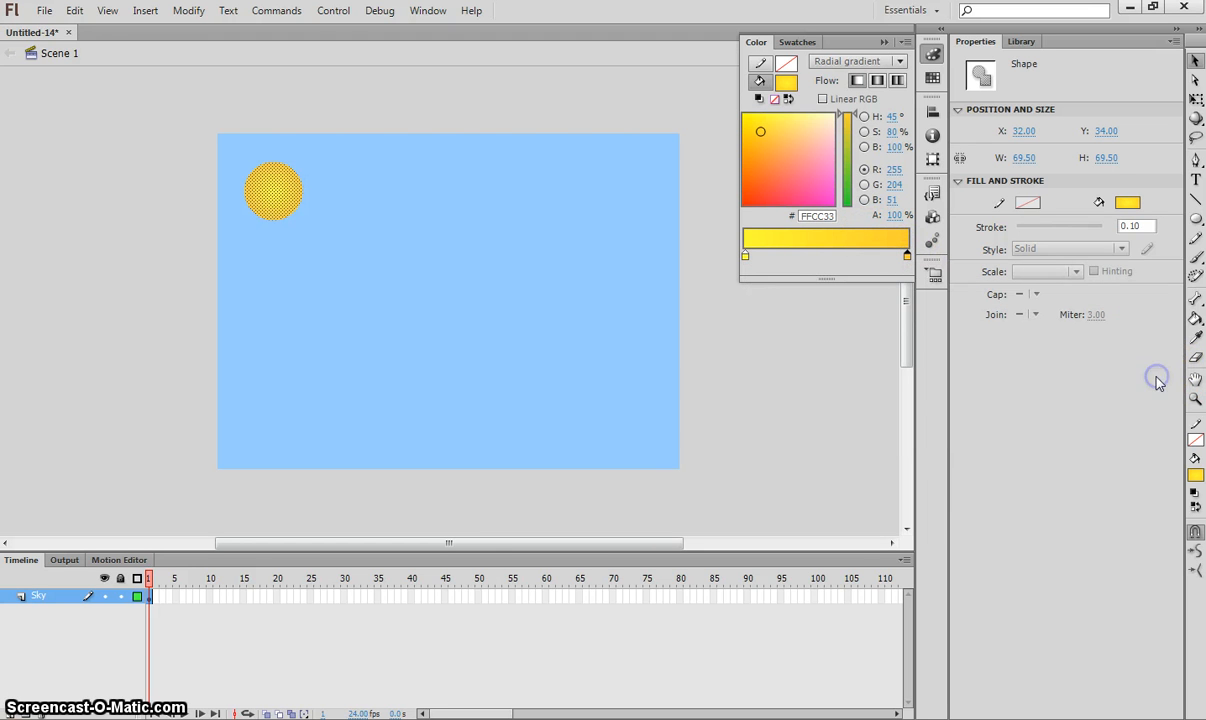
{"action": "left_click", "coordinate": [800, 390]}
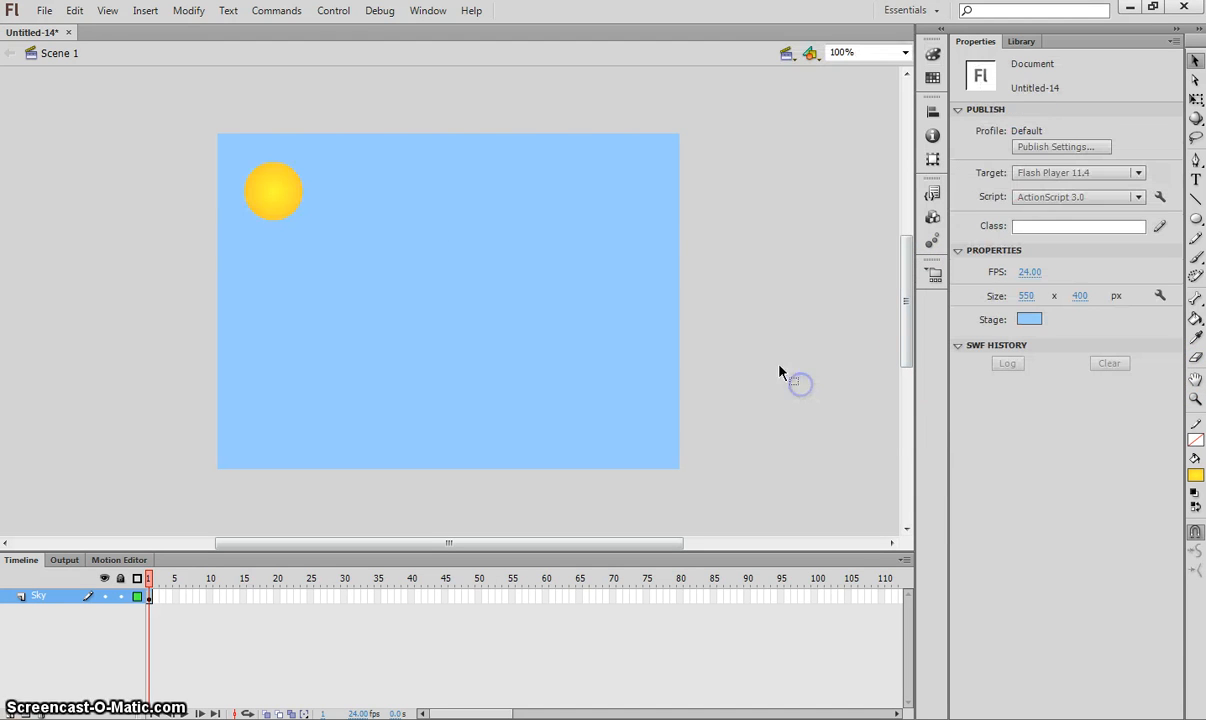
{"action": "left_click", "coordinate": [270, 200]}
{"action": "left_click", "coordinate": [421, 108]}
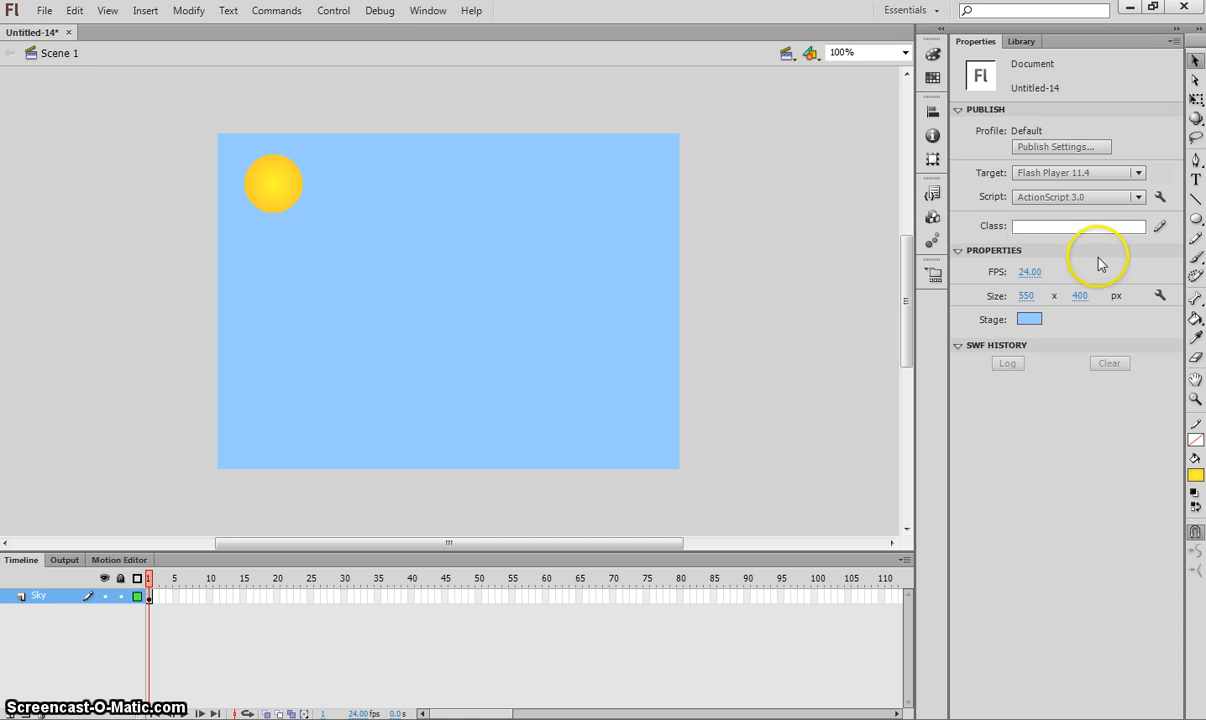
Step: Set up the Brush tool with a white fill, the largest brush size and a round brush shape
{"action": "left_click", "coordinate": [1195, 258]}
{"action": "left_click_drag", "start_coordinate": [1193, 258], "coordinate": [1152, 266]}
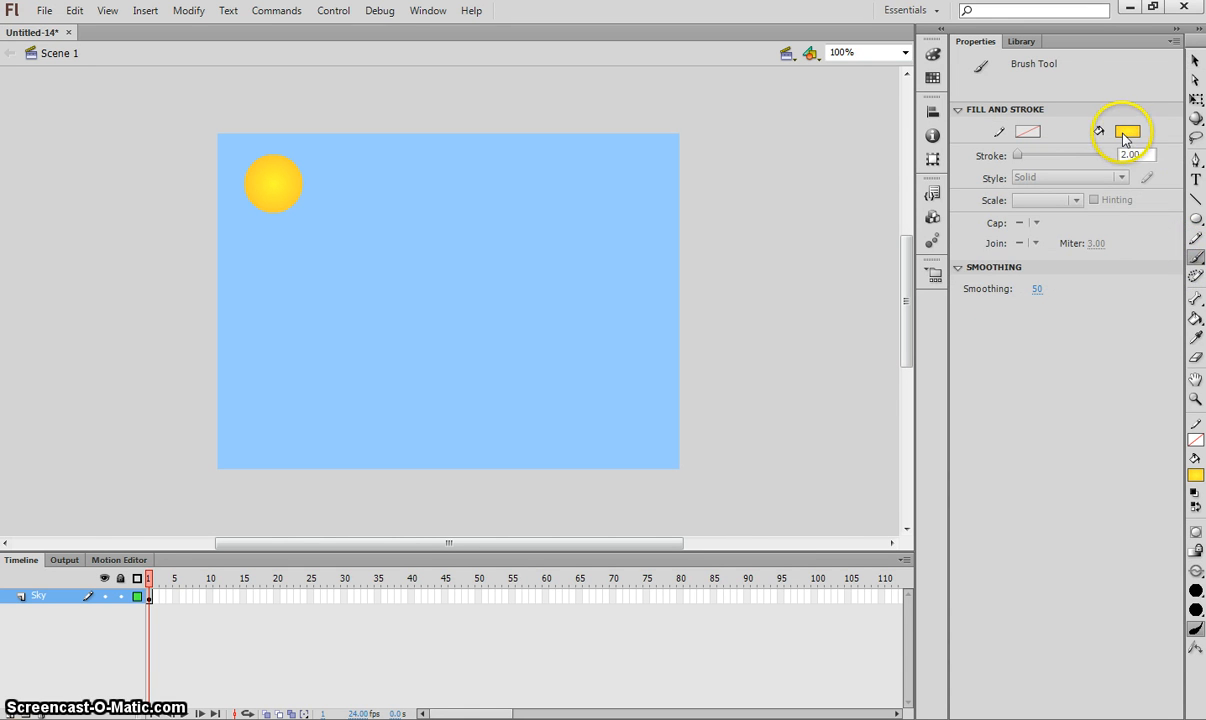
{"action": "left_click", "coordinate": [1127, 132]}
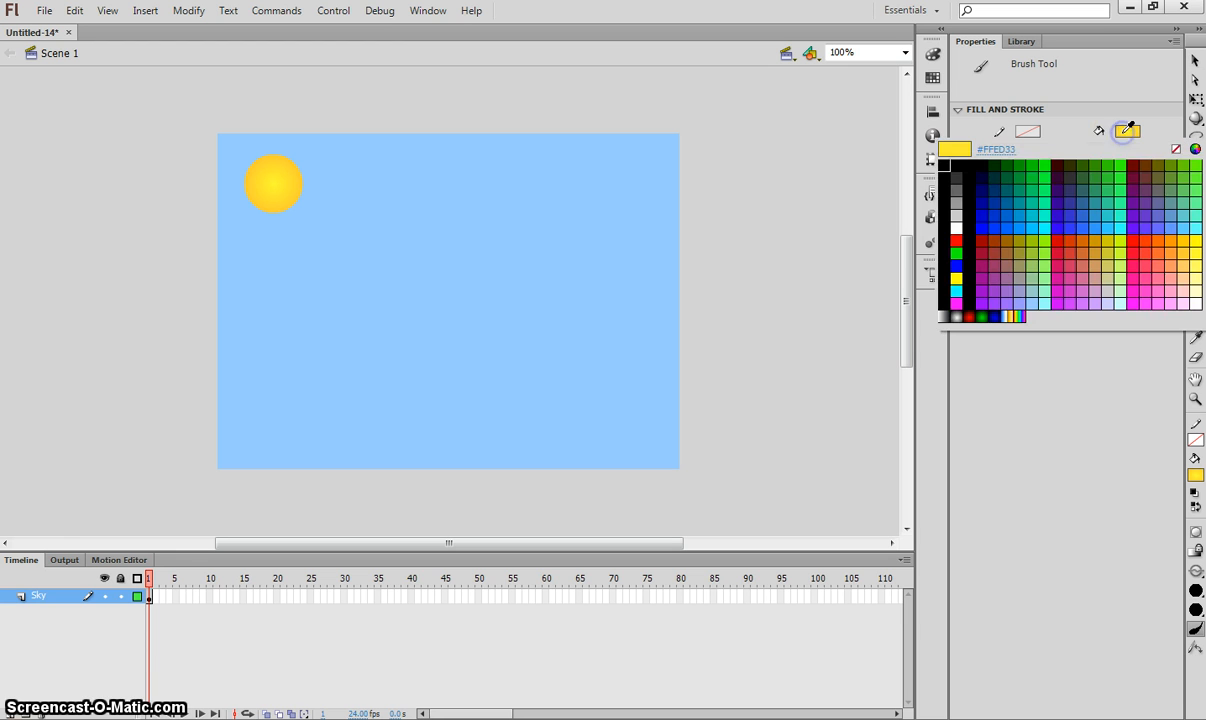
{"action": "left_click", "coordinate": [955, 229]}
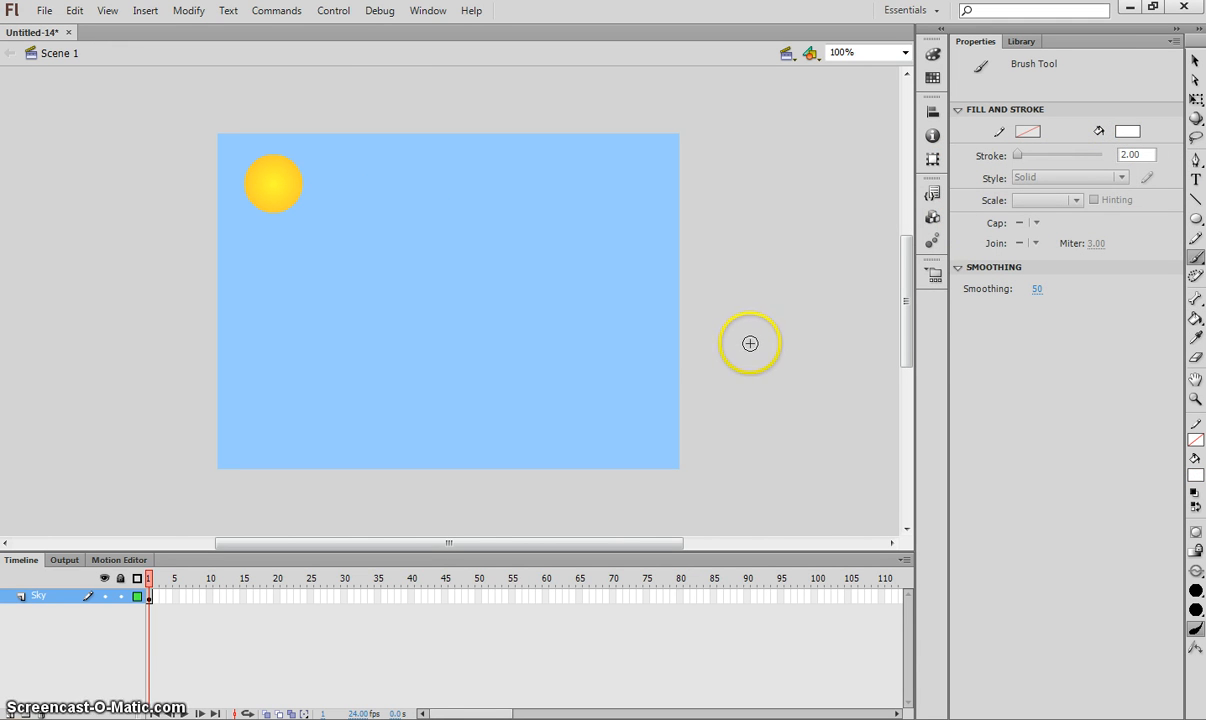
{"action": "left_click", "coordinate": [1196, 591]}
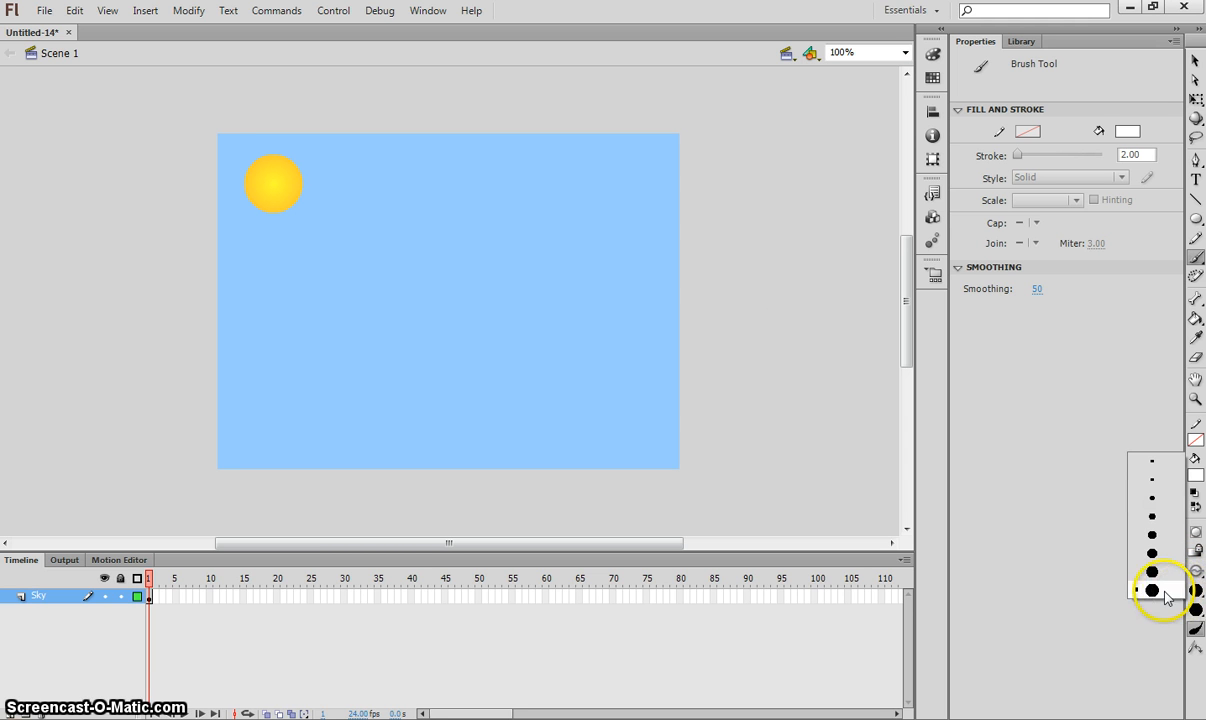
{"action": "left_click", "coordinate": [1156, 592]}
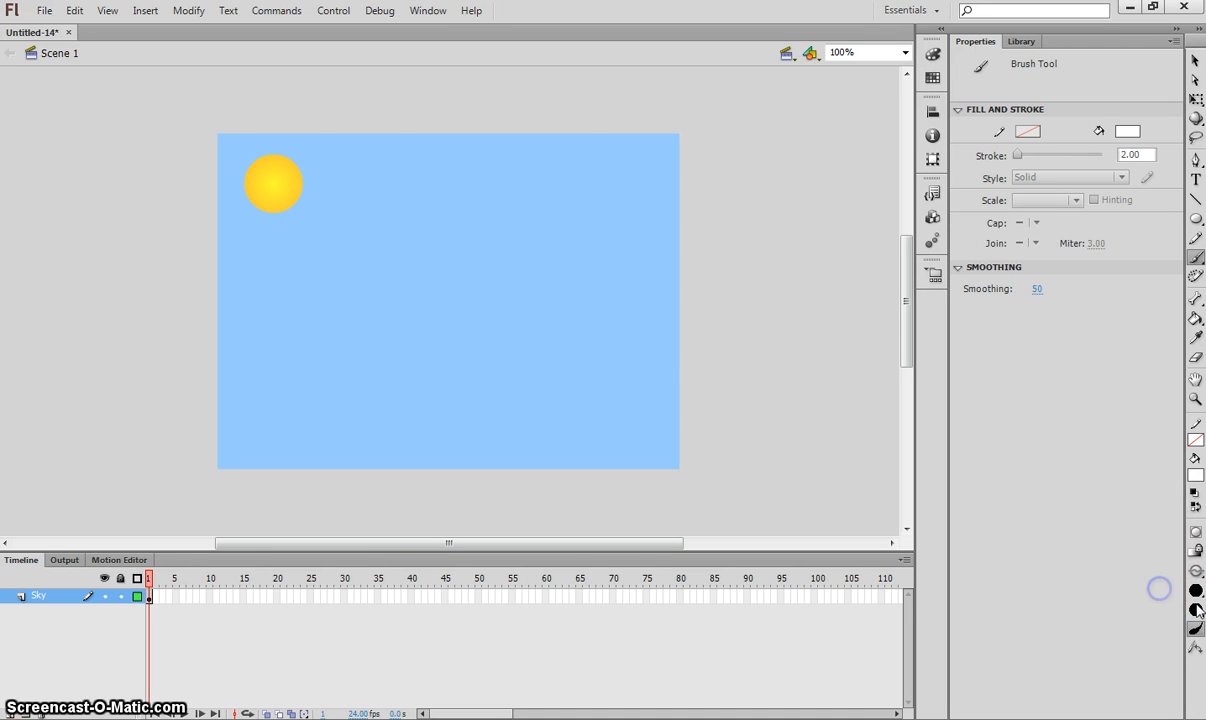
{"action": "left_click", "coordinate": [1197, 609]}
{"action": "left_click", "coordinate": [1153, 462]}
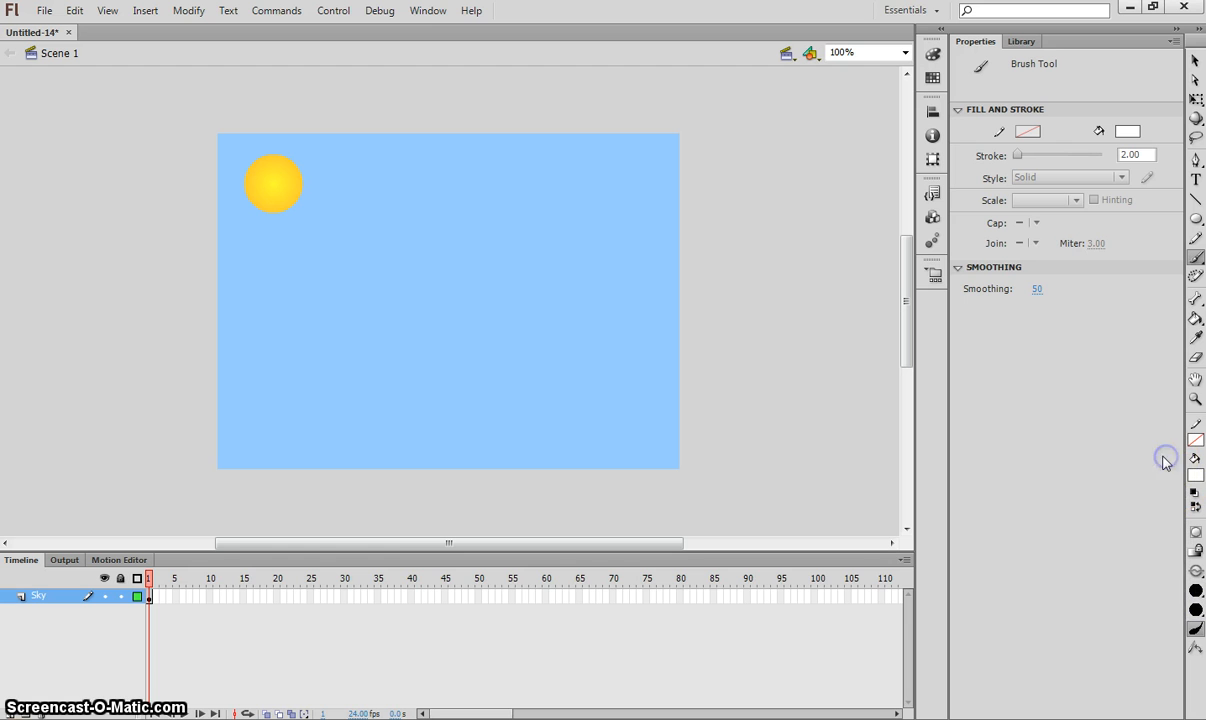
Step: Paint two puffy white clouds in the sky, one near the stage's upper middle and one in its upper right area
{"action": "mouse_move", "coordinate": [434, 183]}
{"action": "left_mouse_down"}
{"action": "mouse_move", "coordinate": [450, 180]}
{"action": "mouse_move", "coordinate": [446, 191]}
{"action": "left_mouse_up"}
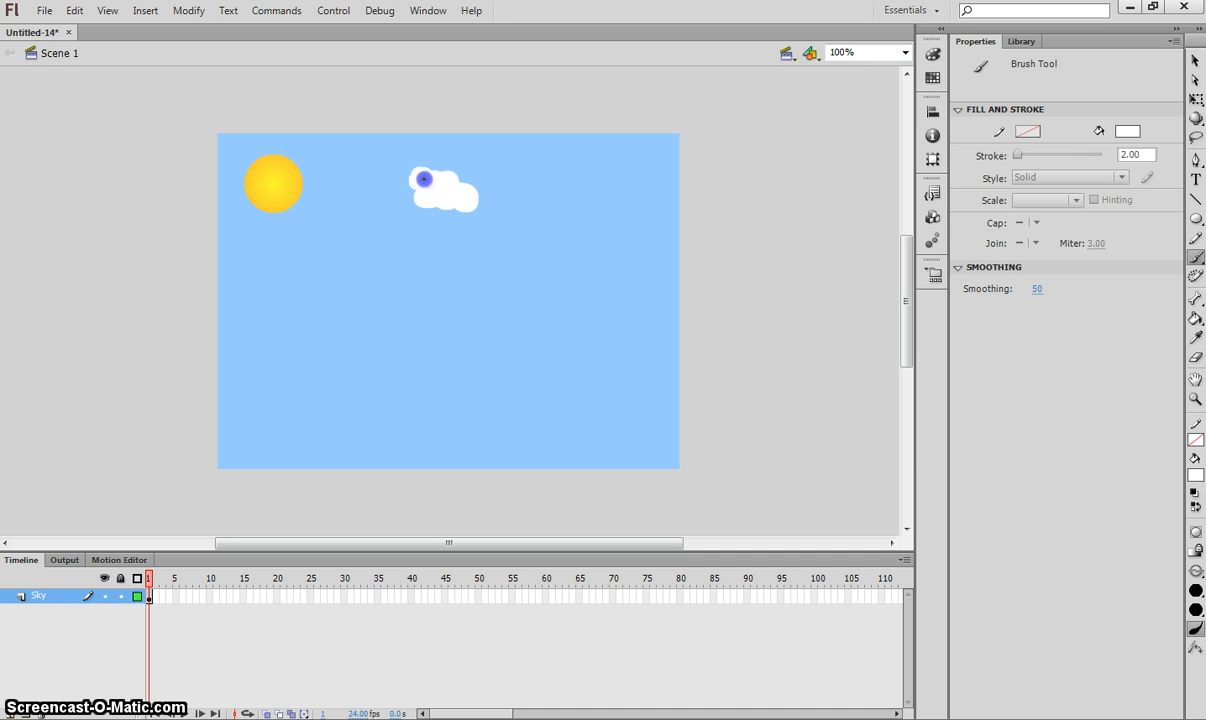
{"action": "left_click_drag", "start_coordinate": [442, 177], "coordinate": [463, 176]}
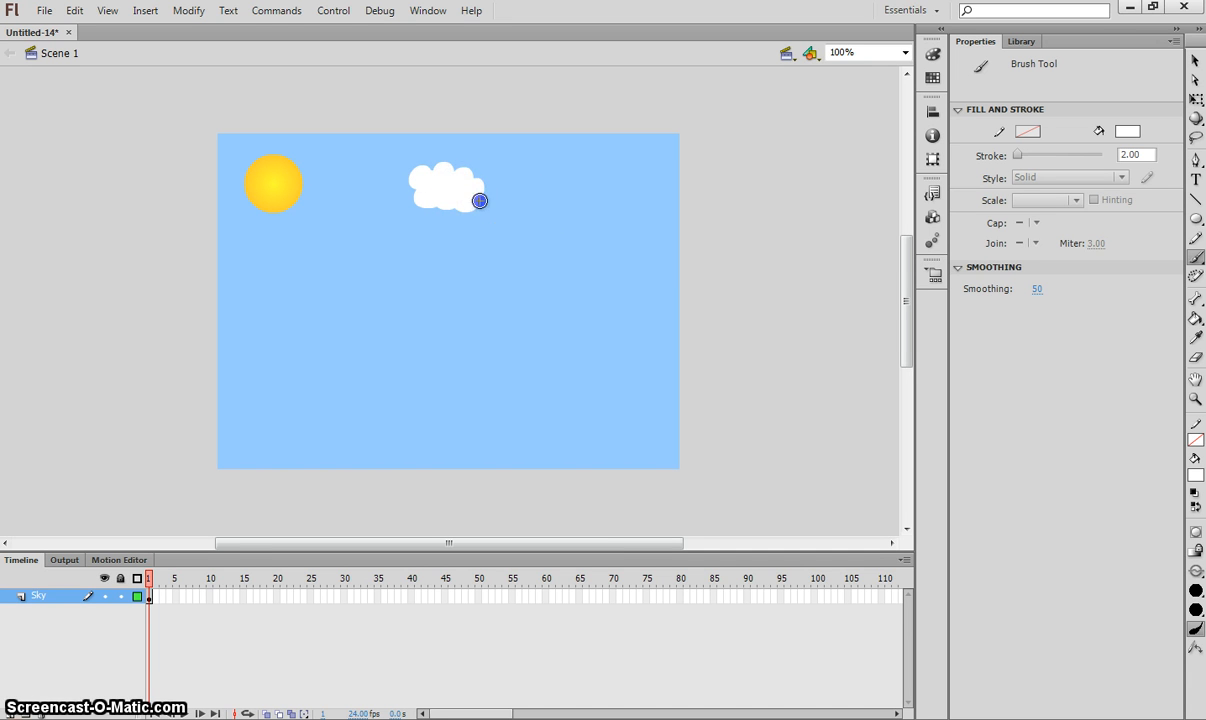
{"action": "left_click", "coordinate": [588, 184]}
{"action": "left_click_drag", "start_coordinate": [591, 181], "coordinate": [605, 183]}
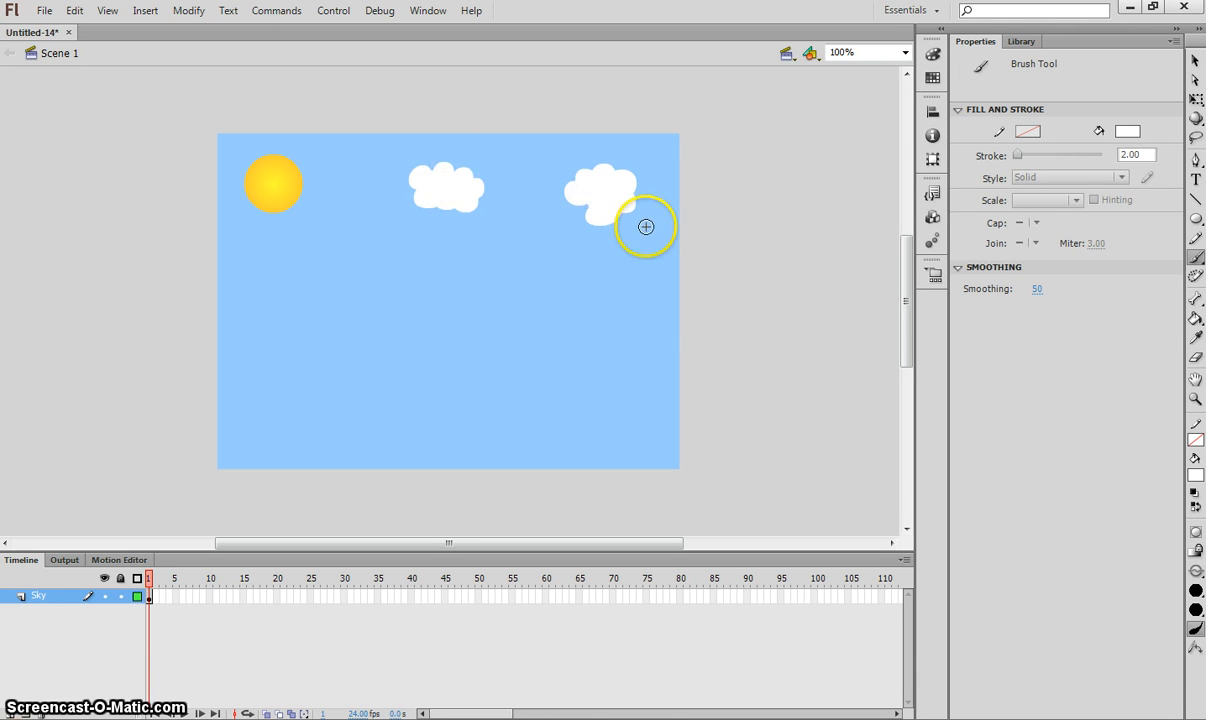
{"action": "left_click", "coordinate": [574, 208]}
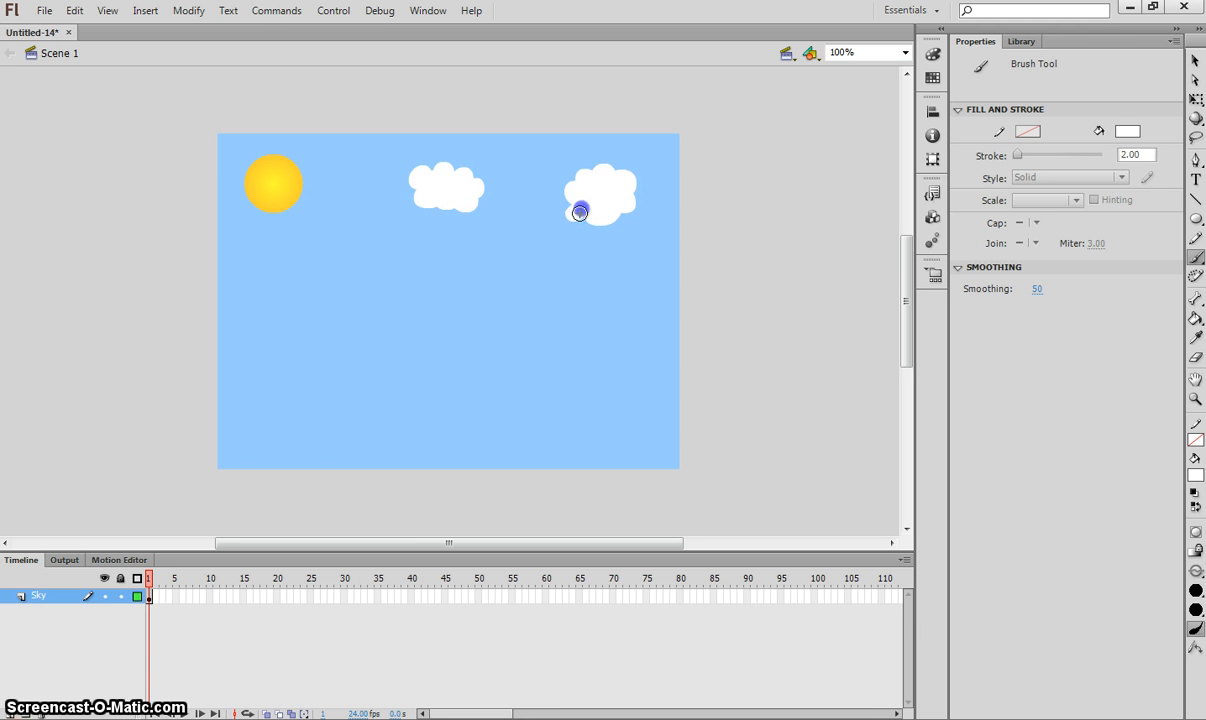
{"action": "left_click", "coordinate": [583, 211]}
{"action": "left_click", "coordinate": [573, 202]}
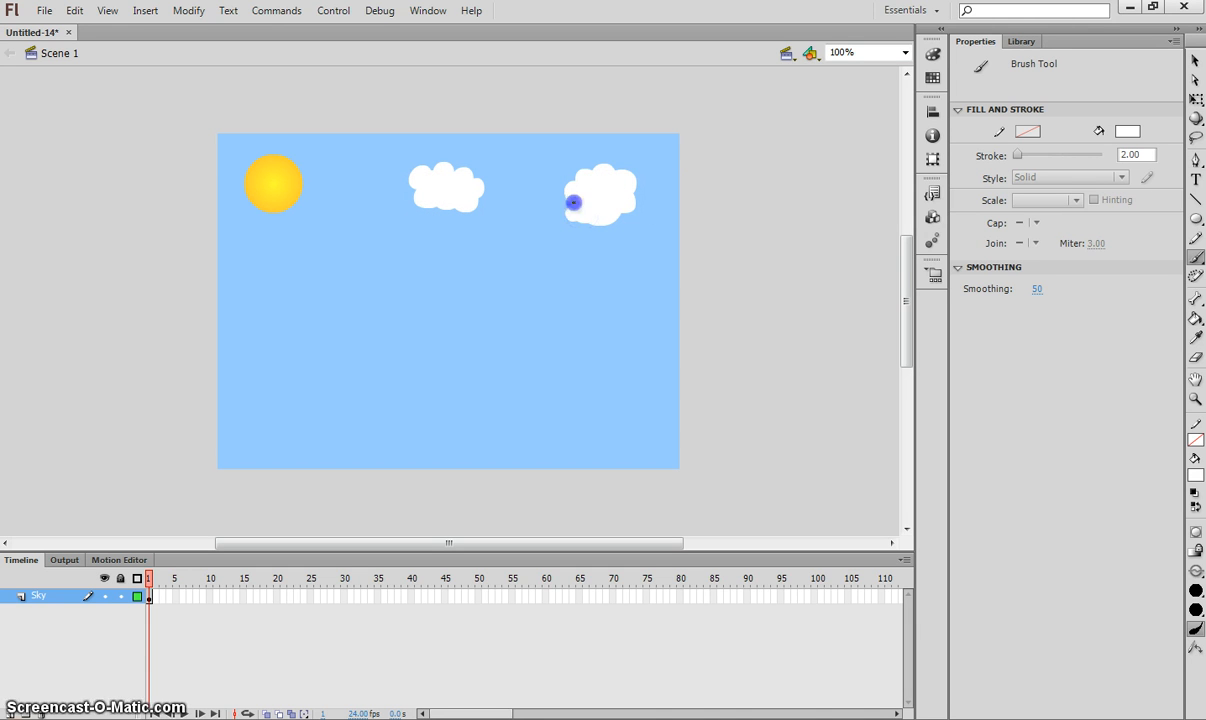
{"action": "left_click", "coordinate": [636, 193]}
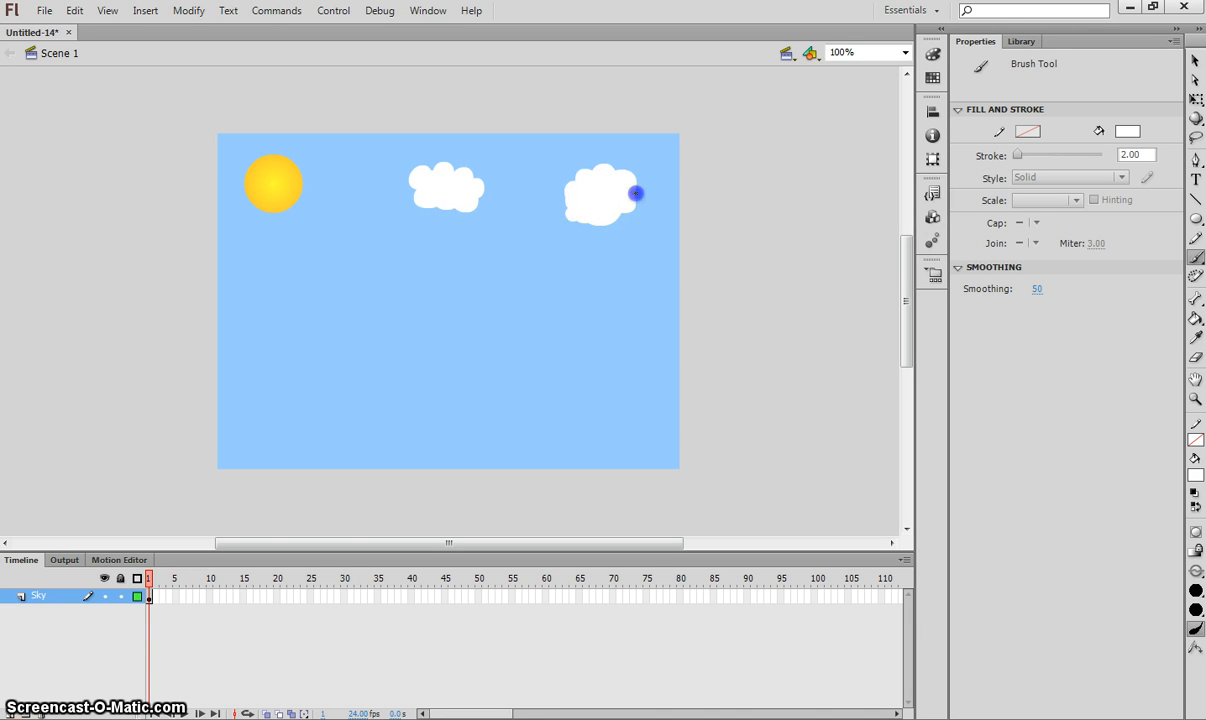
{"action": "left_click", "coordinate": [572, 197]}
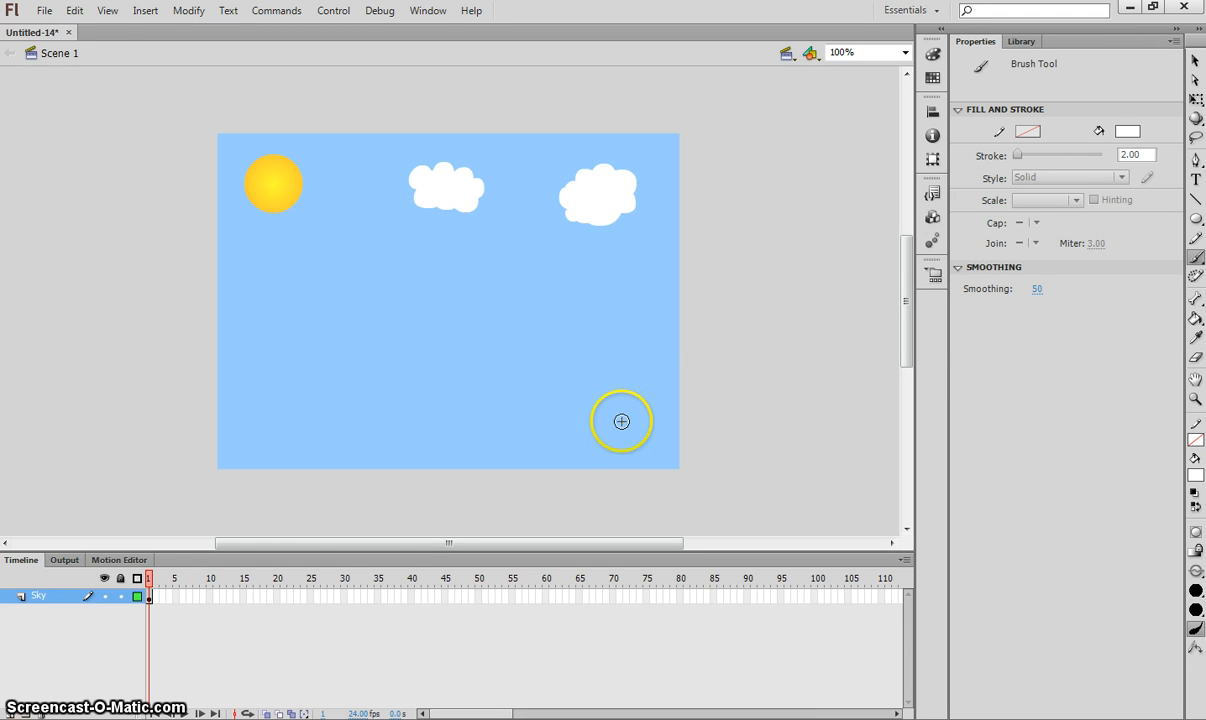
Step: Lock the Sky layer and add a new layer above it named Hills
{"action": "left_click", "coordinate": [120, 597]}
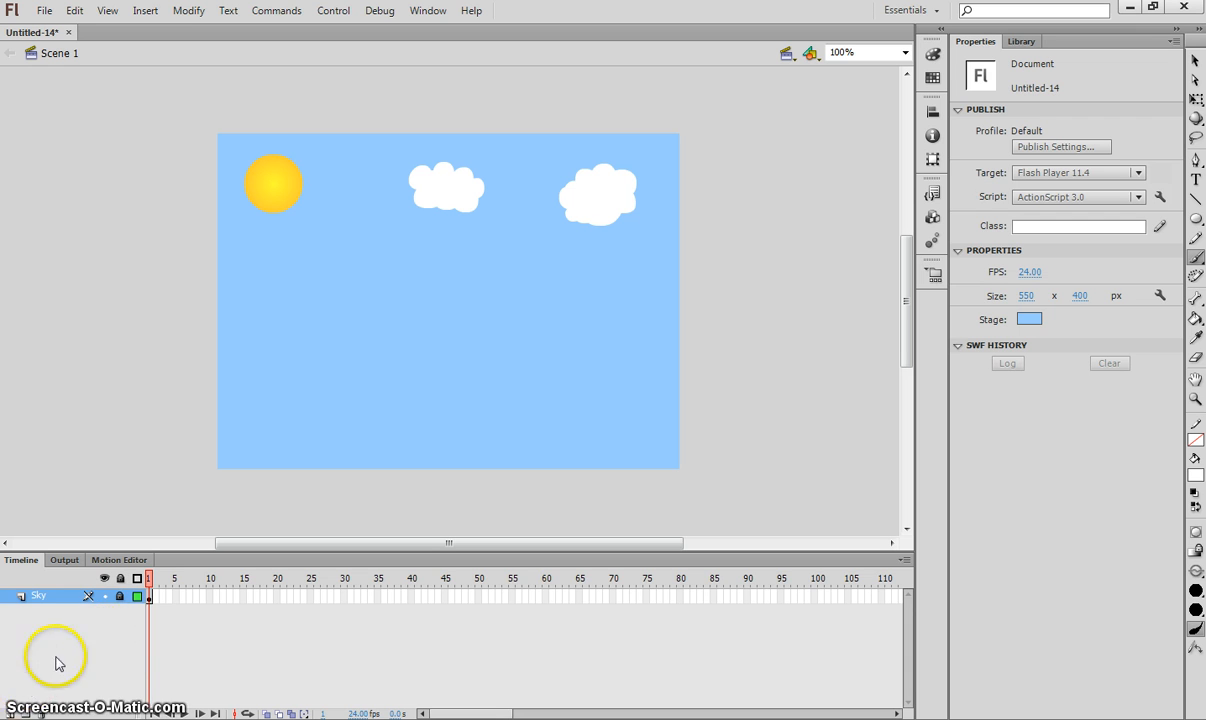
{"action": "left_click", "coordinate": [14, 710]}
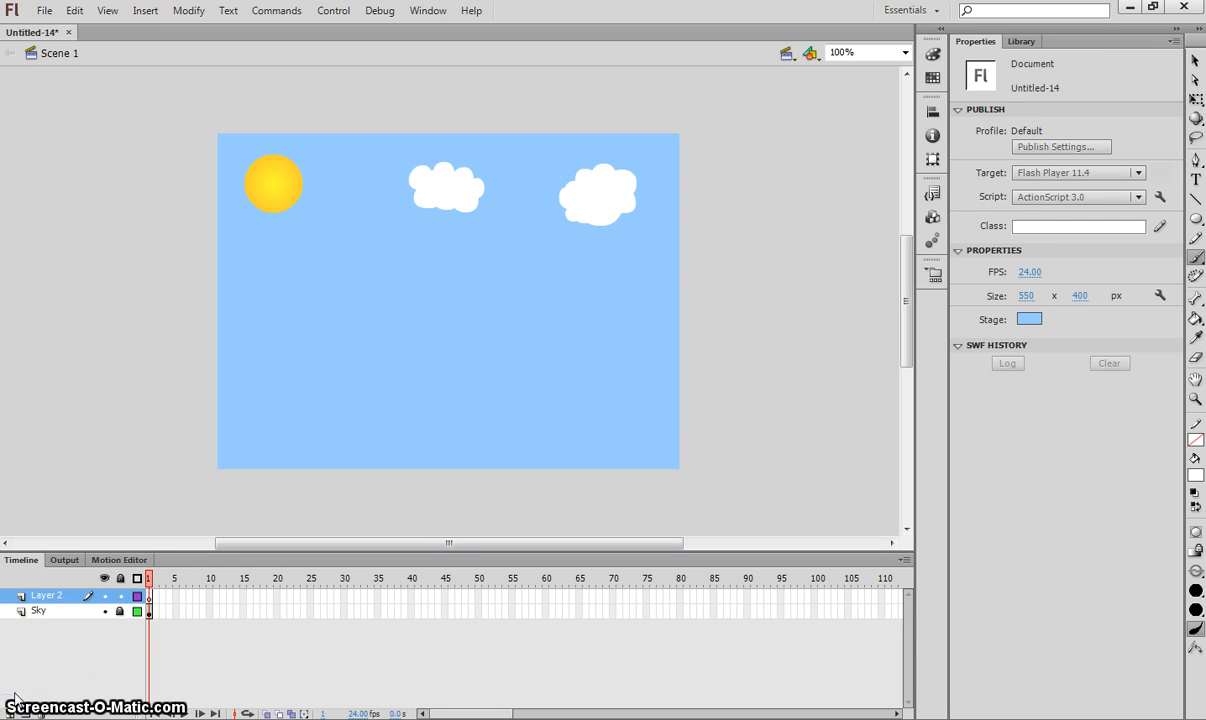
{"action": "double_click", "coordinate": [40, 595]}
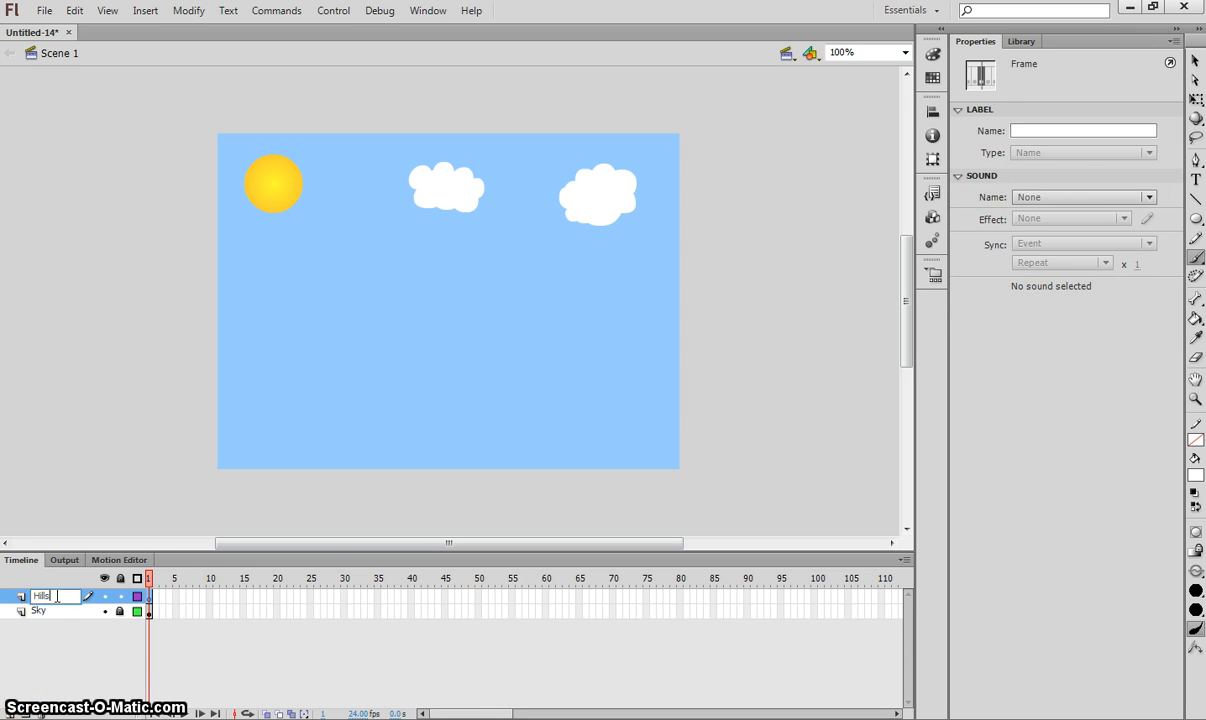
{"action": "key", "text": "Return"}
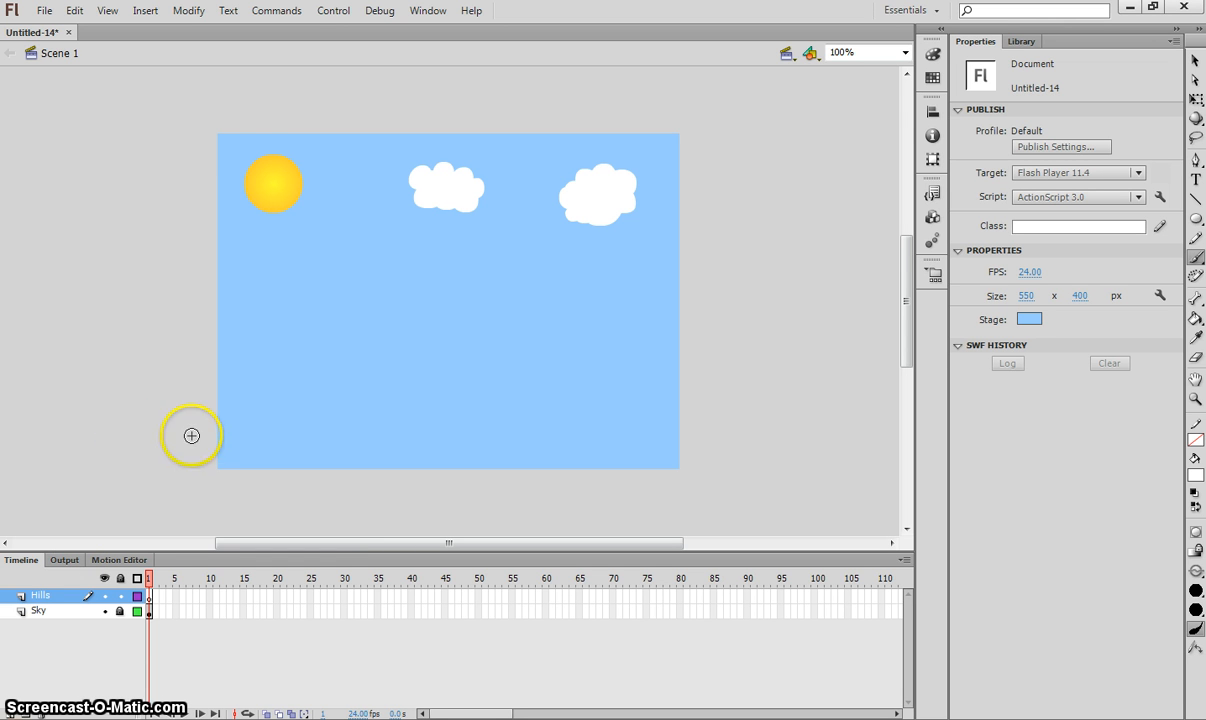
Step: Show the rulers and place guides along the stage's left, right and bottom edges
{"action": "left_click", "coordinate": [107, 10]}
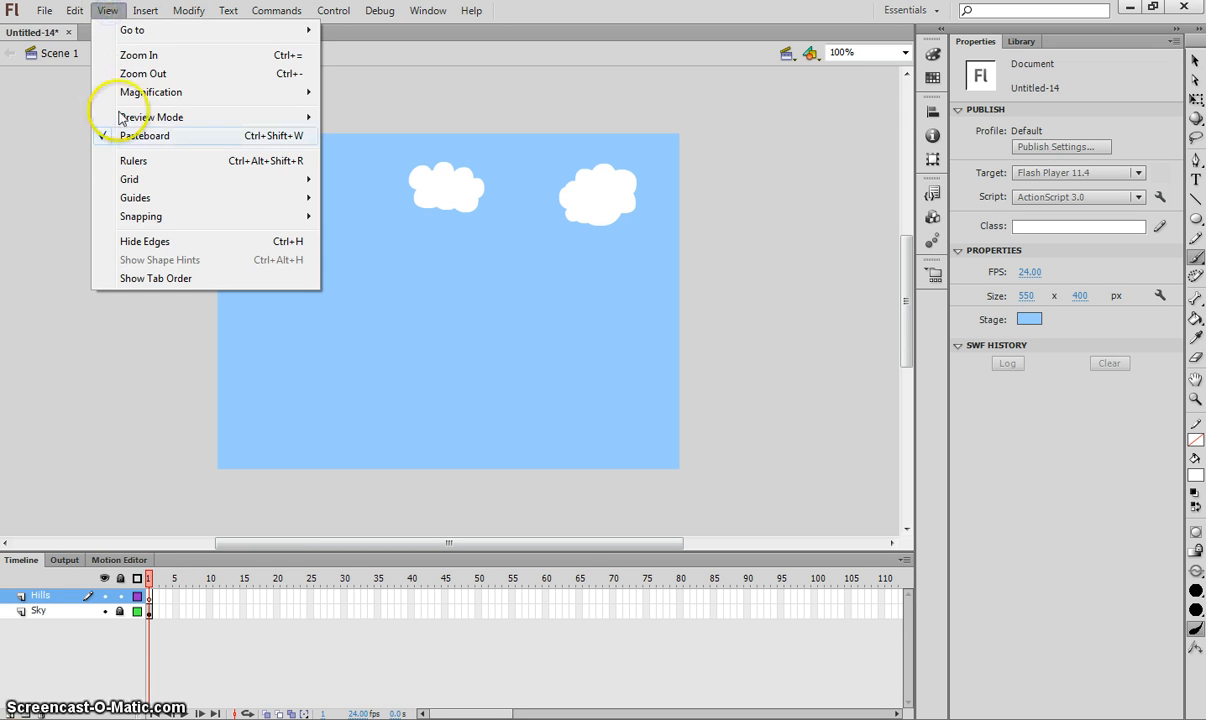
{"action": "left_click", "coordinate": [140, 158]}
{"action": "left_click", "coordinate": [1195, 61]}
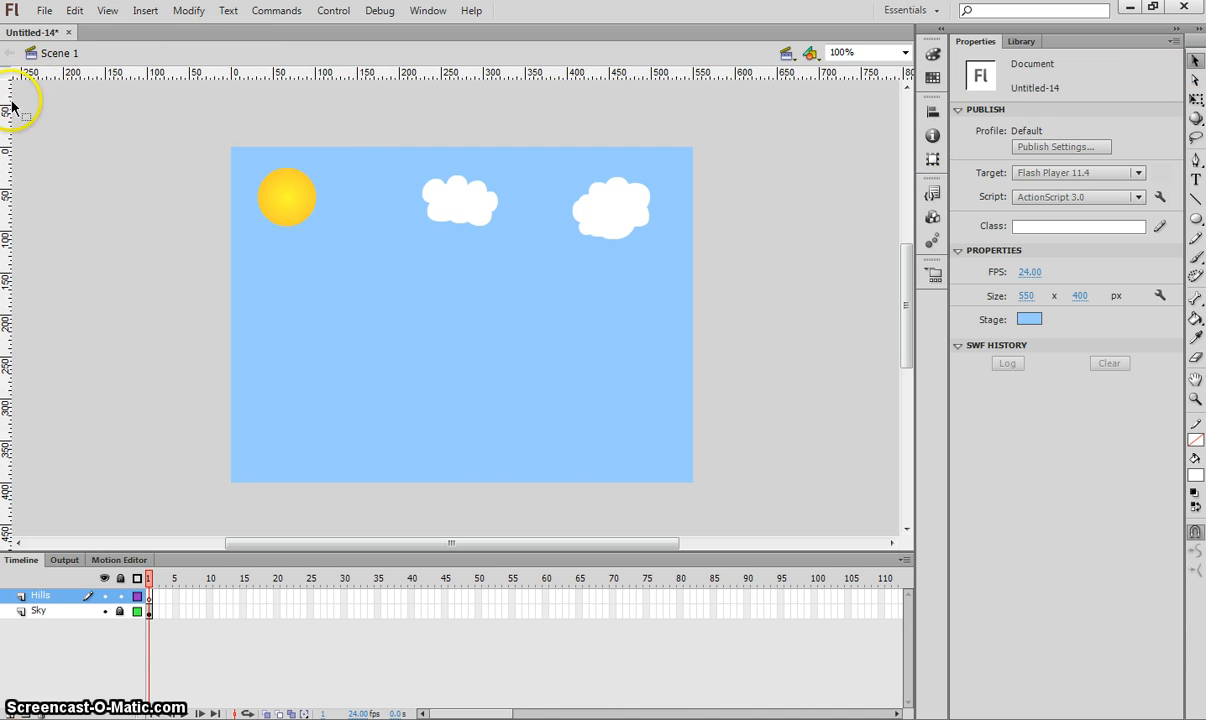
{"action": "left_click_drag", "start_coordinate": [12, 268], "coordinate": [692, 285]}
{"action": "left_click_drag", "start_coordinate": [495, 73], "coordinate": [592, 481]}
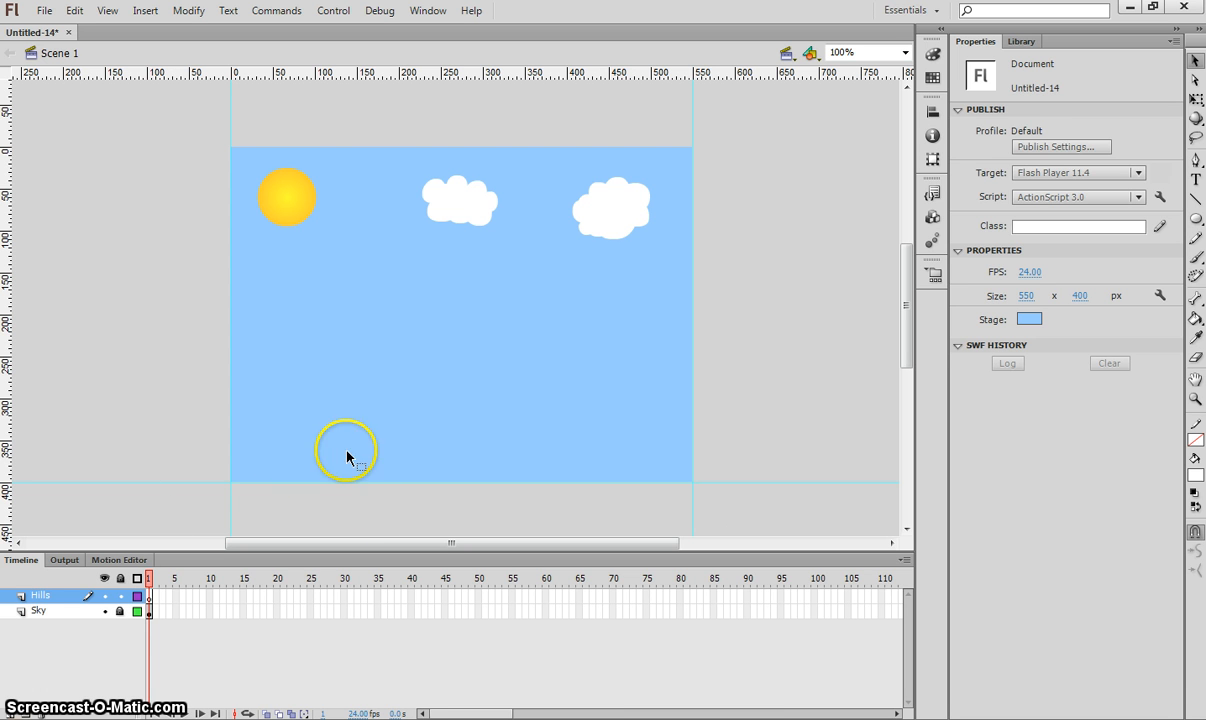
Step: Draw the first hill curve with the Pen tool from the stage's left edge to about x 170, and swing its end handle upward
{"action": "left_click", "coordinate": [1197, 160]}
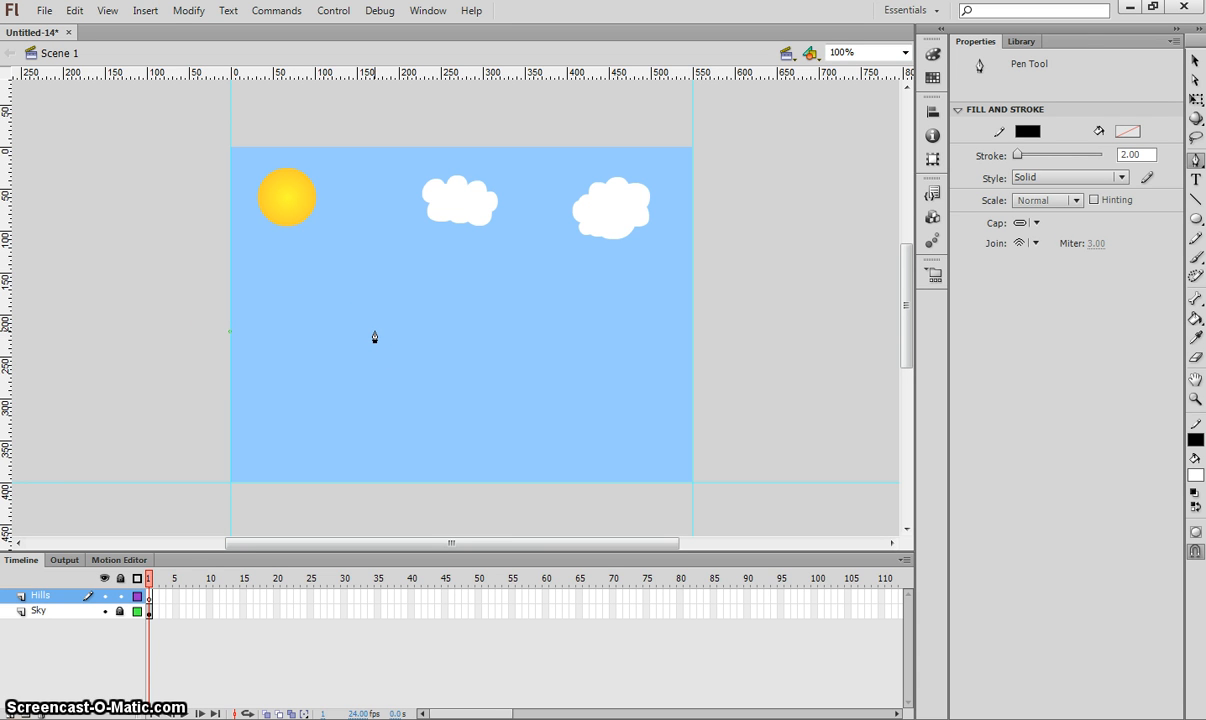
{"action": "mouse_move", "coordinate": [374, 336]}
{"action": "left_mouse_down"}
{"action": "mouse_move", "coordinate": [460, 495]}
{"action": "mouse_move", "coordinate": [436, 525]}
{"action": "mouse_move", "coordinate": [446, 539]}
{"action": "left_mouse_up"}
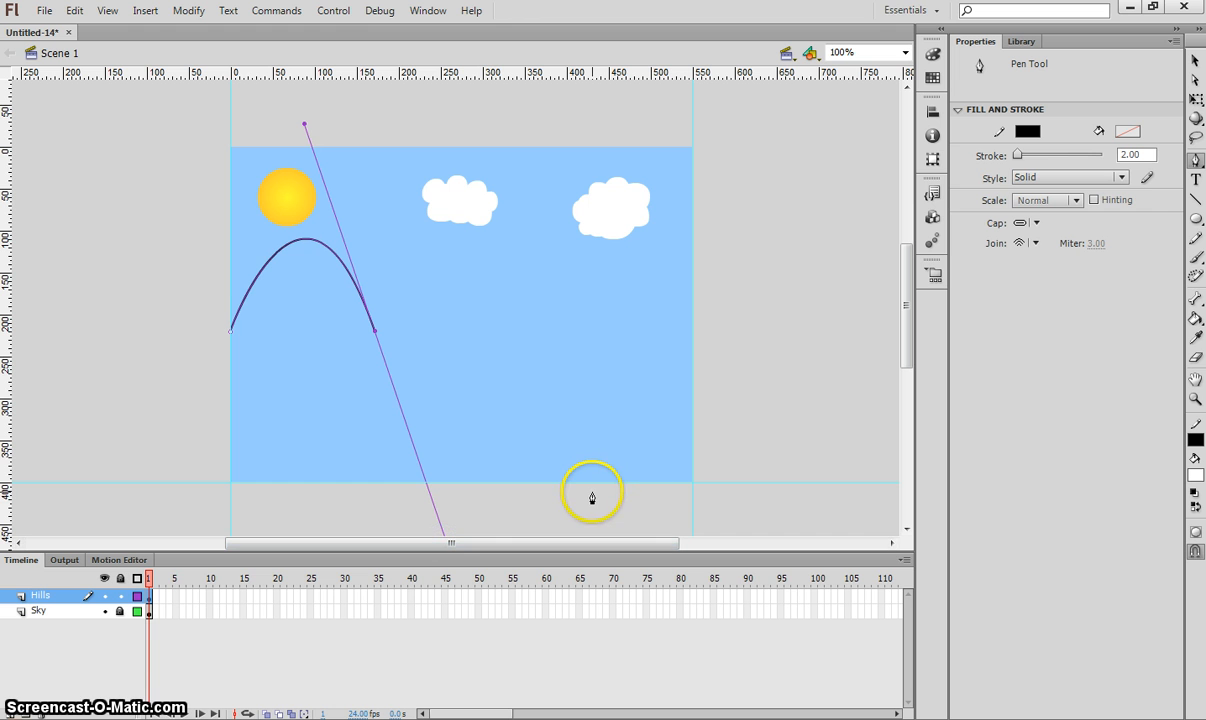
{"action": "left_click_drag", "start_coordinate": [909, 343], "coordinate": [912, 358]}
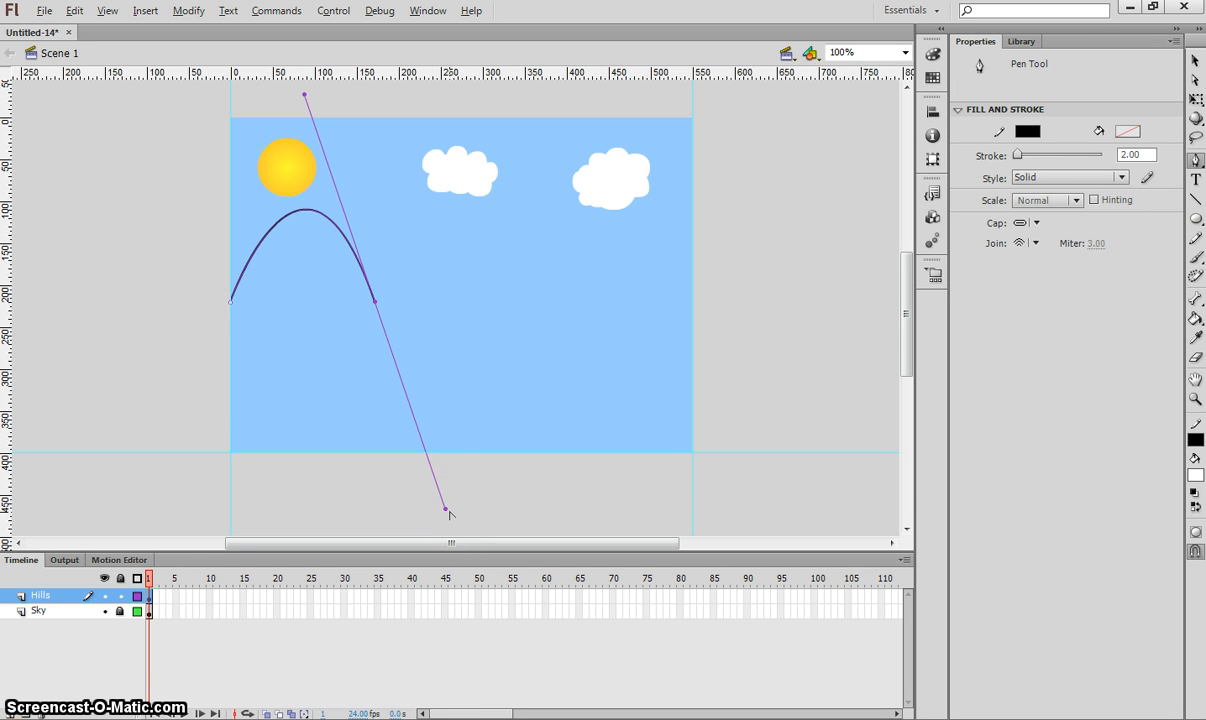
{"action": "left_click", "coordinate": [446, 509]}
{"action": "left_click", "coordinate": [481, 208]}
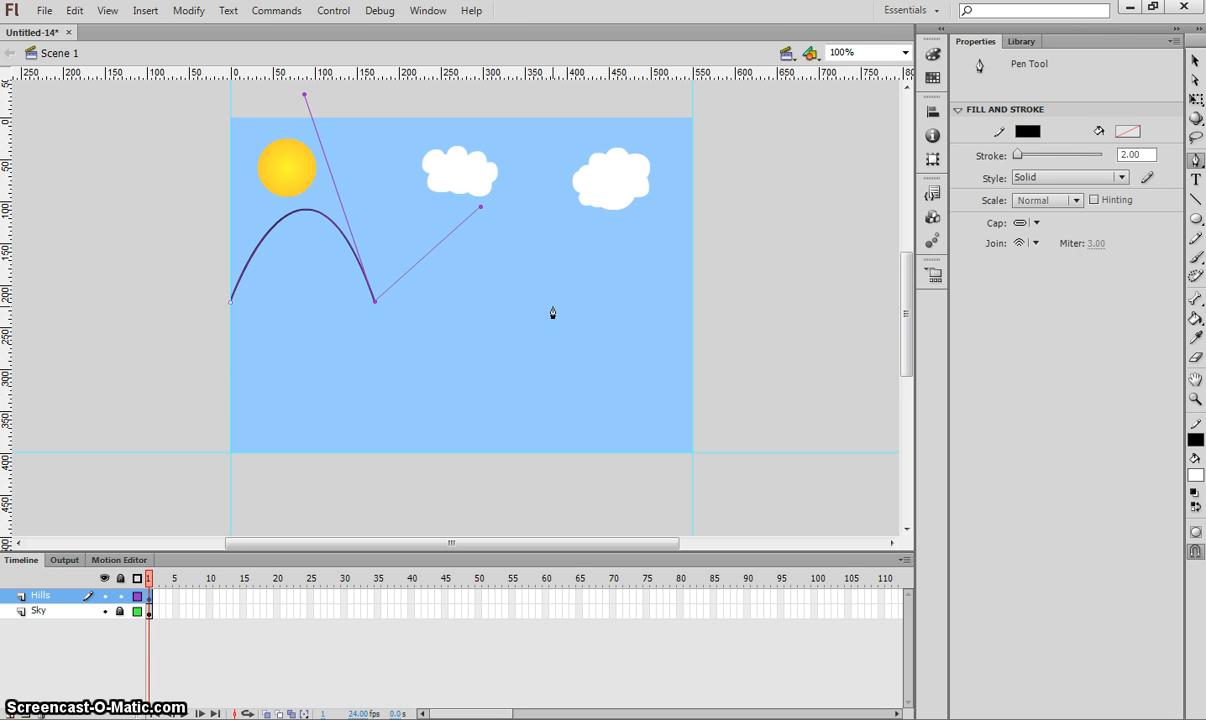
Step: Draw a second, taller hill curve from the first hill's end to about x 385, and swing its end handle upward
{"action": "mouse_move", "coordinate": [555, 309]}
{"action": "left_mouse_down"}
{"action": "mouse_move", "coordinate": [646, 485]}
{"action": "mouse_move", "coordinate": [654, 520]}
{"action": "mouse_move", "coordinate": [624, 550]}
{"action": "left_mouse_up"}
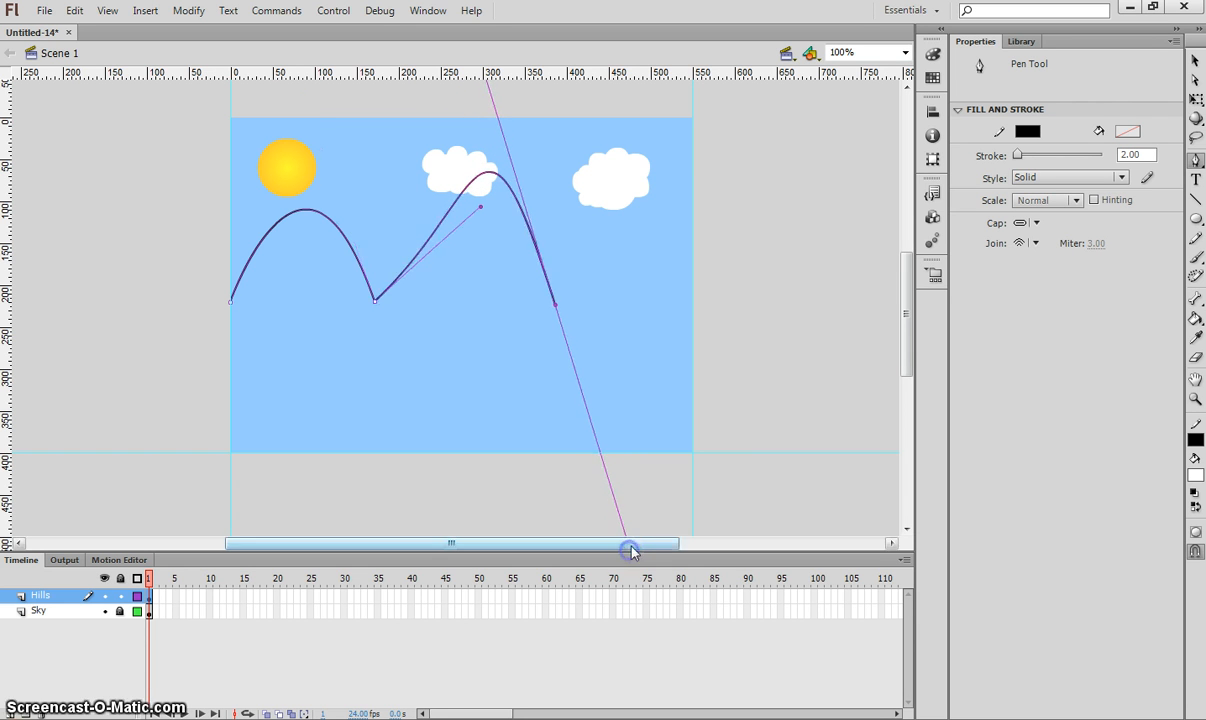
{"action": "left_click_drag", "start_coordinate": [906, 325], "coordinate": [910, 336]}
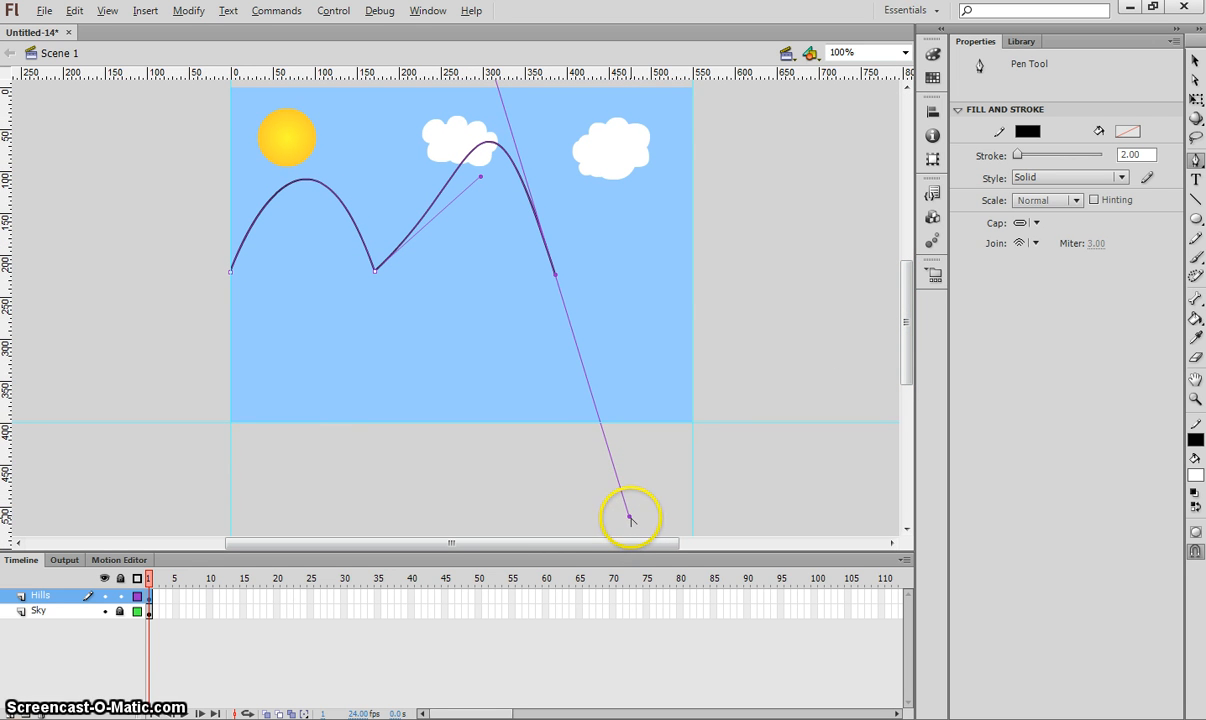
{"action": "left_click_drag", "start_coordinate": [629, 517], "coordinate": [664, 298]}
{"action": "left_click_drag", "start_coordinate": [662, 214], "coordinate": [620, 170]}
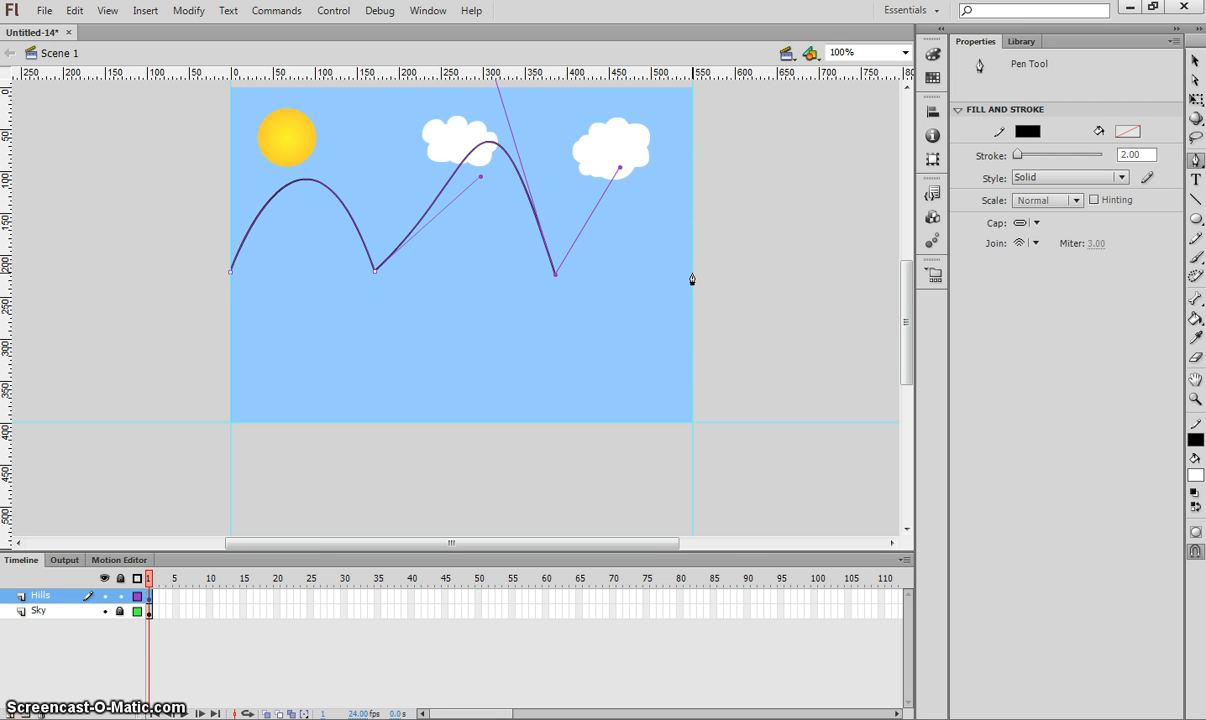
Step: Draw the third hill curve to the right guide, and add a straight line down to the stage's bottom-right corner
{"action": "left_click_drag", "start_coordinate": [692, 272], "coordinate": [744, 421]}
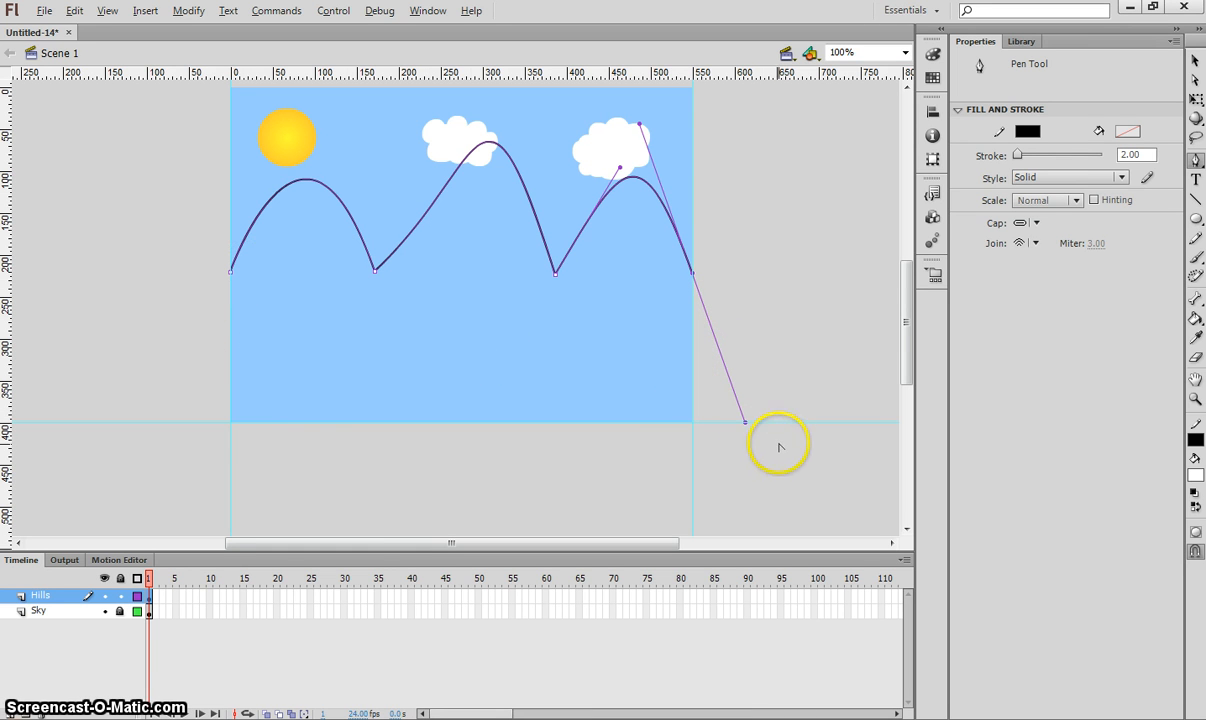
{"action": "left_click_drag", "start_coordinate": [745, 422], "coordinate": [692, 424]}
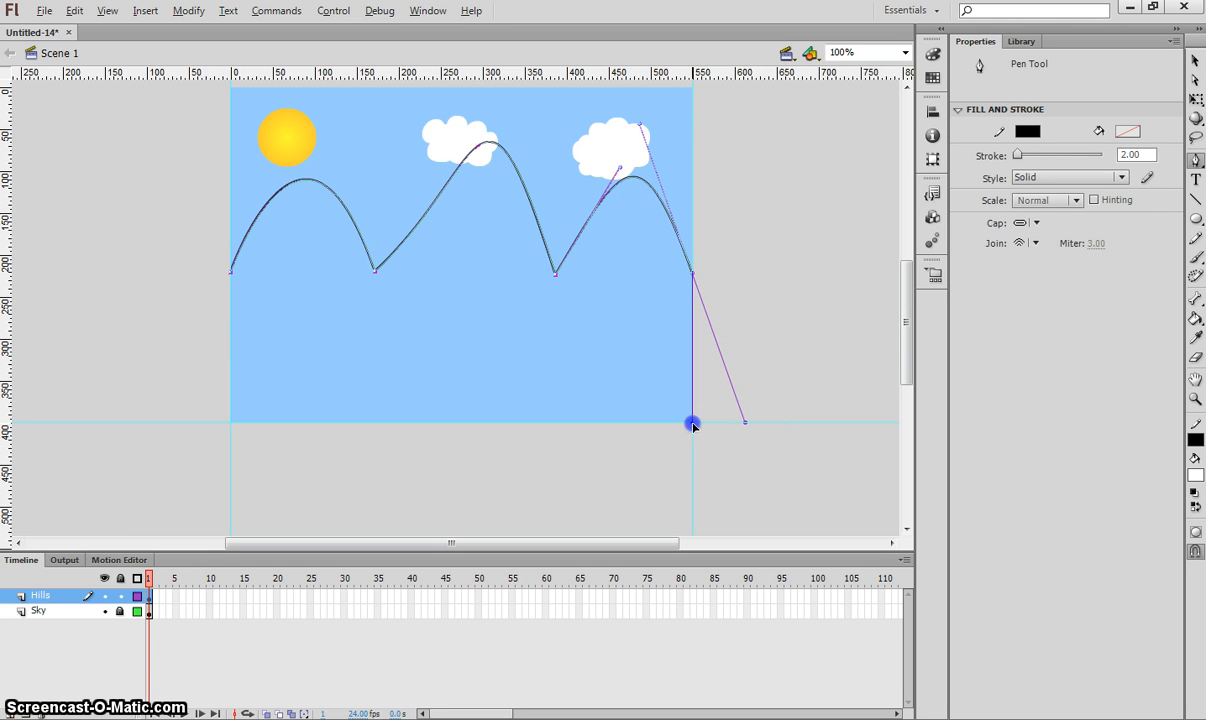
{"action": "left_click_drag", "start_coordinate": [692, 424], "coordinate": [692, 424]}
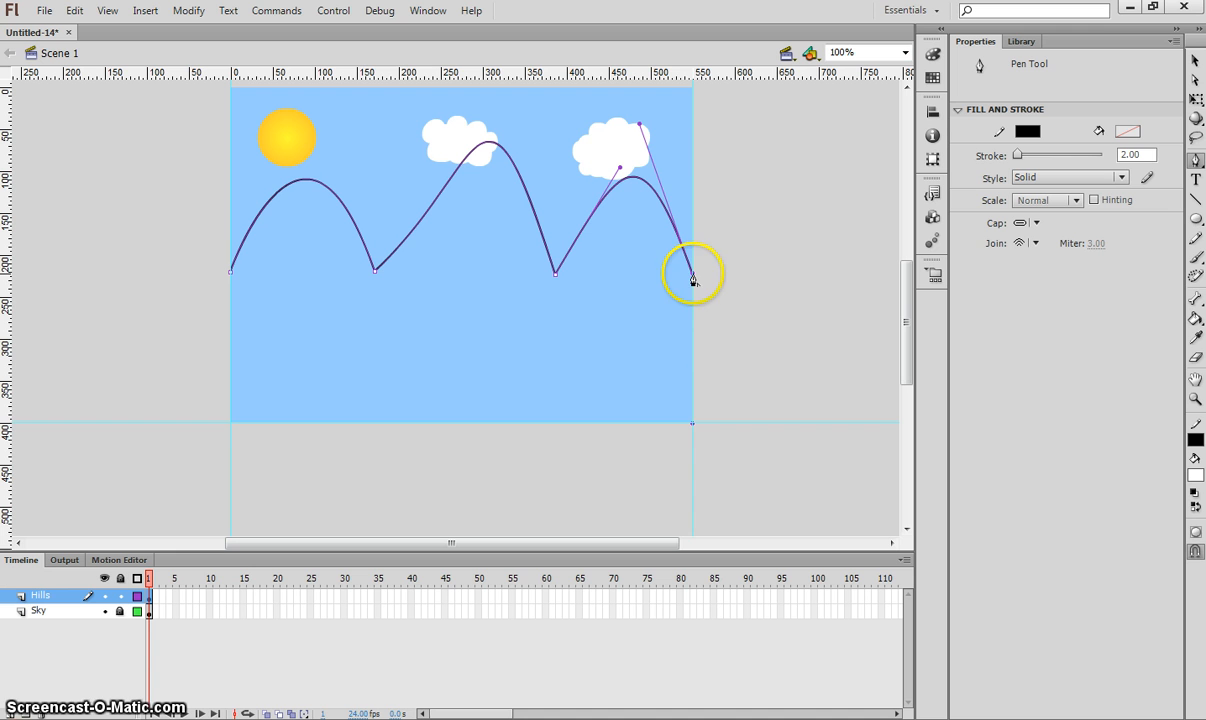
{"action": "left_click", "coordinate": [692, 424]}
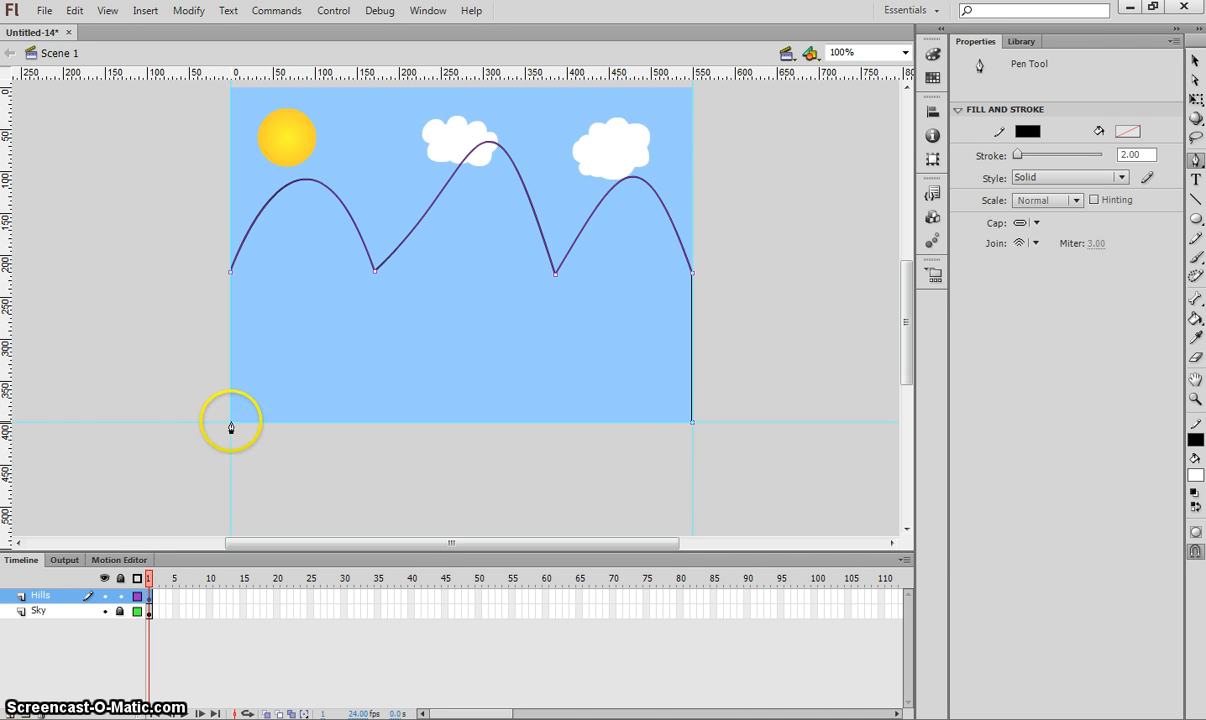
Step: Draw the outline's straight left side from the stage's bottom-left corner up to the first hill's starting point
{"action": "left_click_drag", "start_coordinate": [230, 424], "coordinate": [232, 358]}
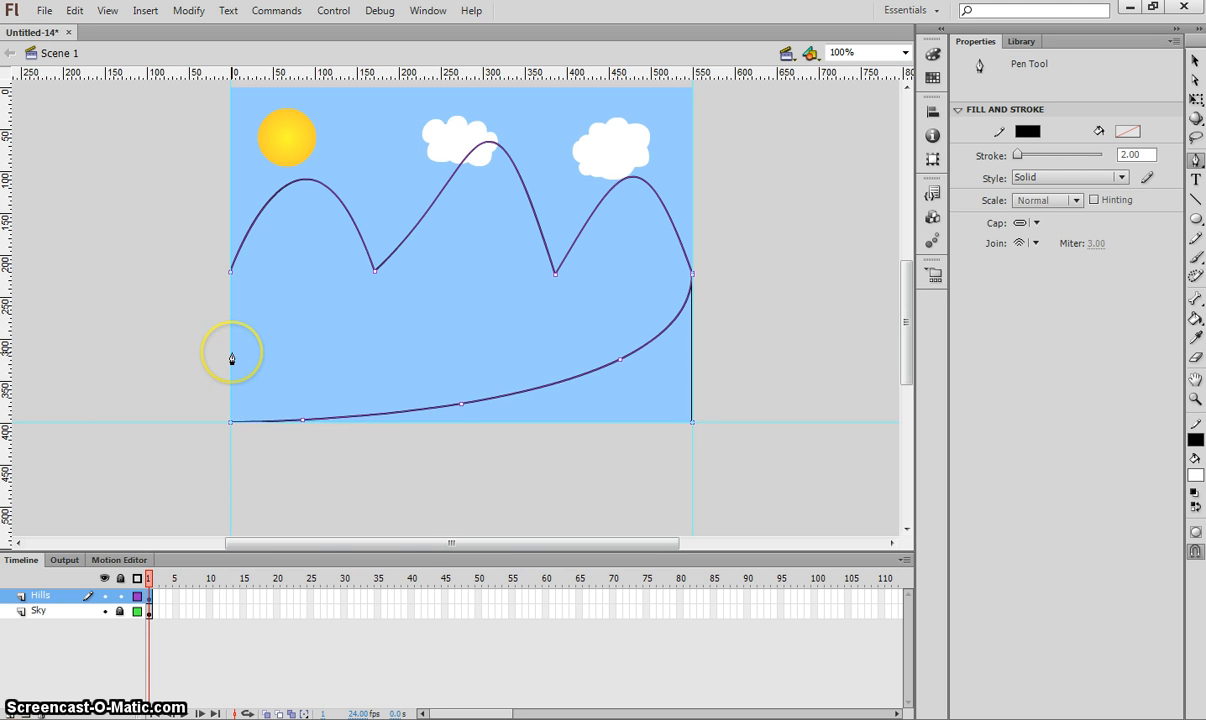
{"action": "key", "text": "ctrl+z"}
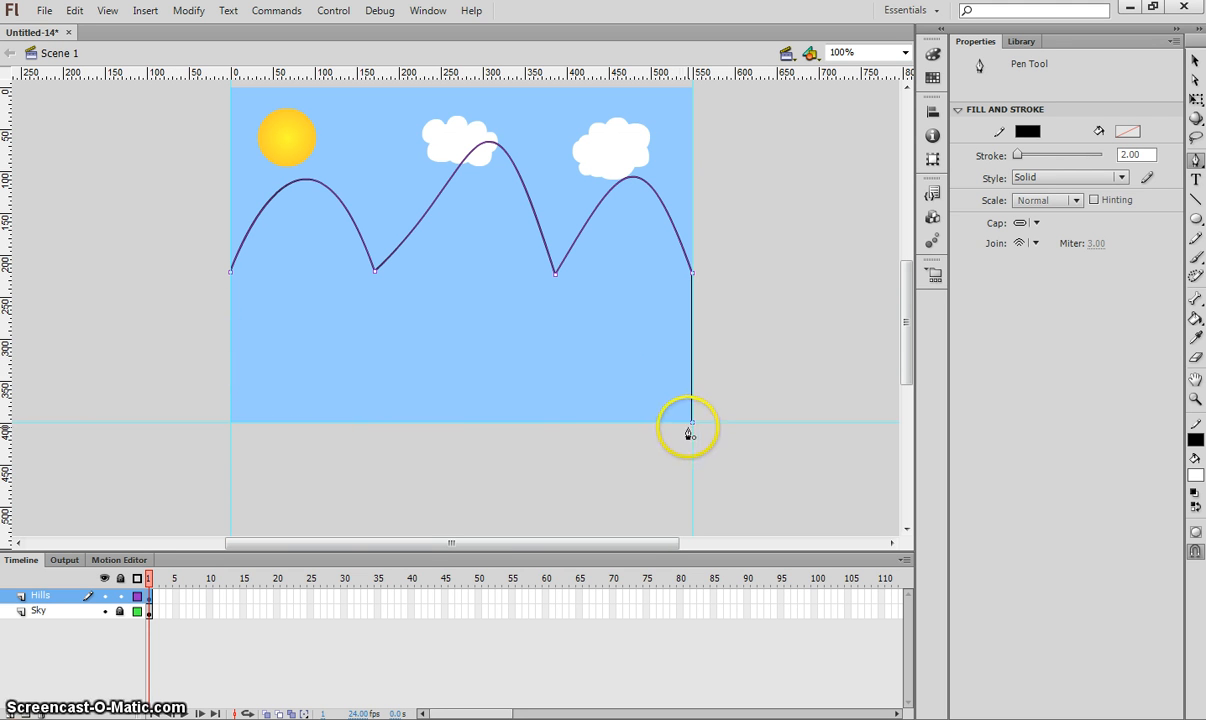
{"action": "left_click", "coordinate": [230, 423]}
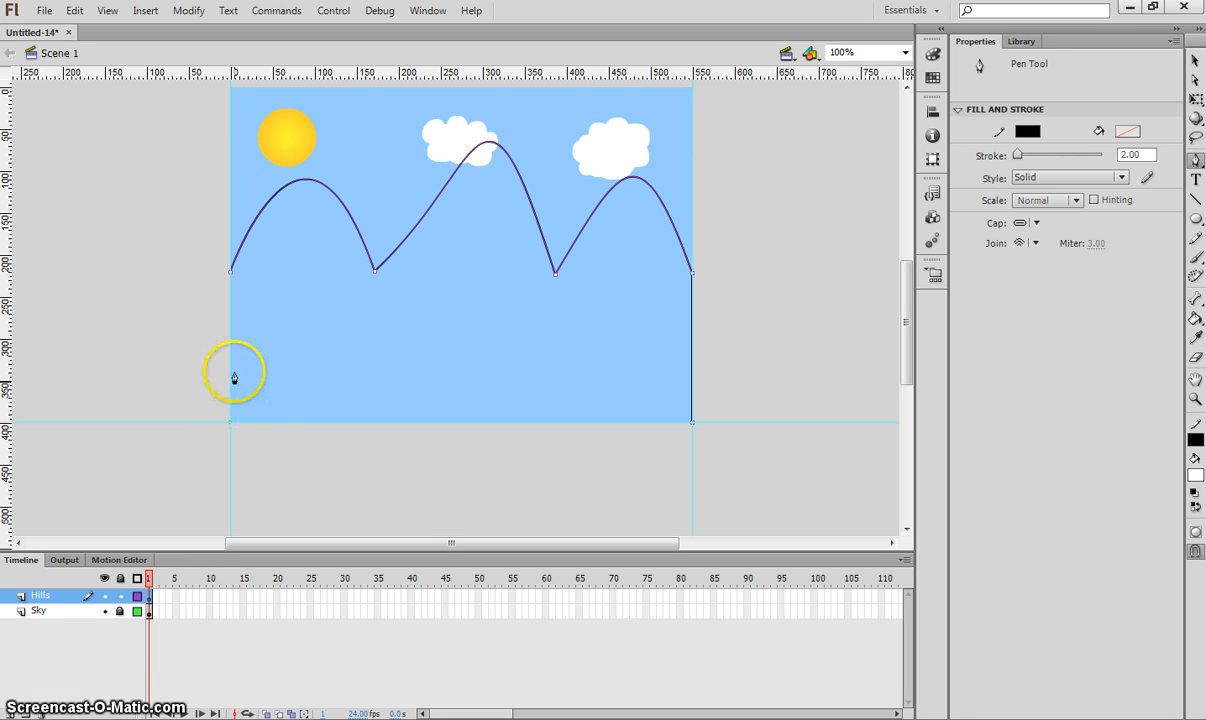
{"action": "left_click", "coordinate": [229, 274]}
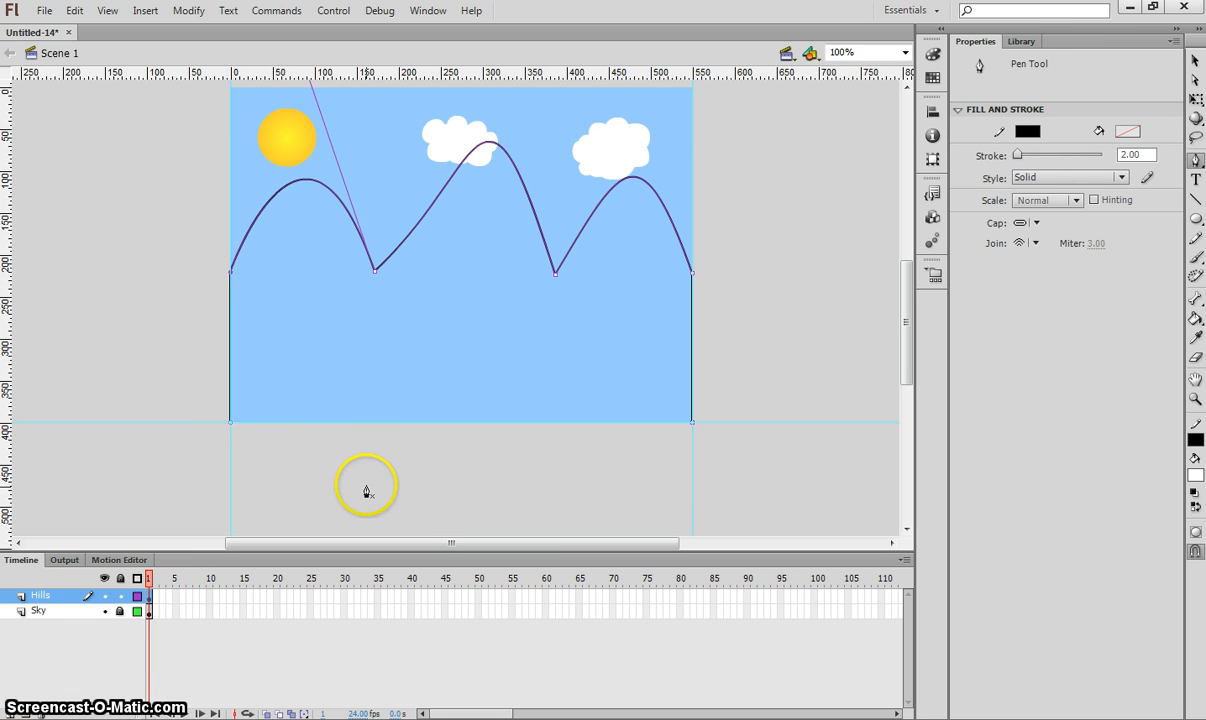
Step: Close the hills outline with a straight Pen line along the stage's bottom edge, and check it by selecting the Hills layer's contents
{"action": "left_click", "coordinate": [1195, 61]}
{"action": "left_click", "coordinate": [616, 471]}
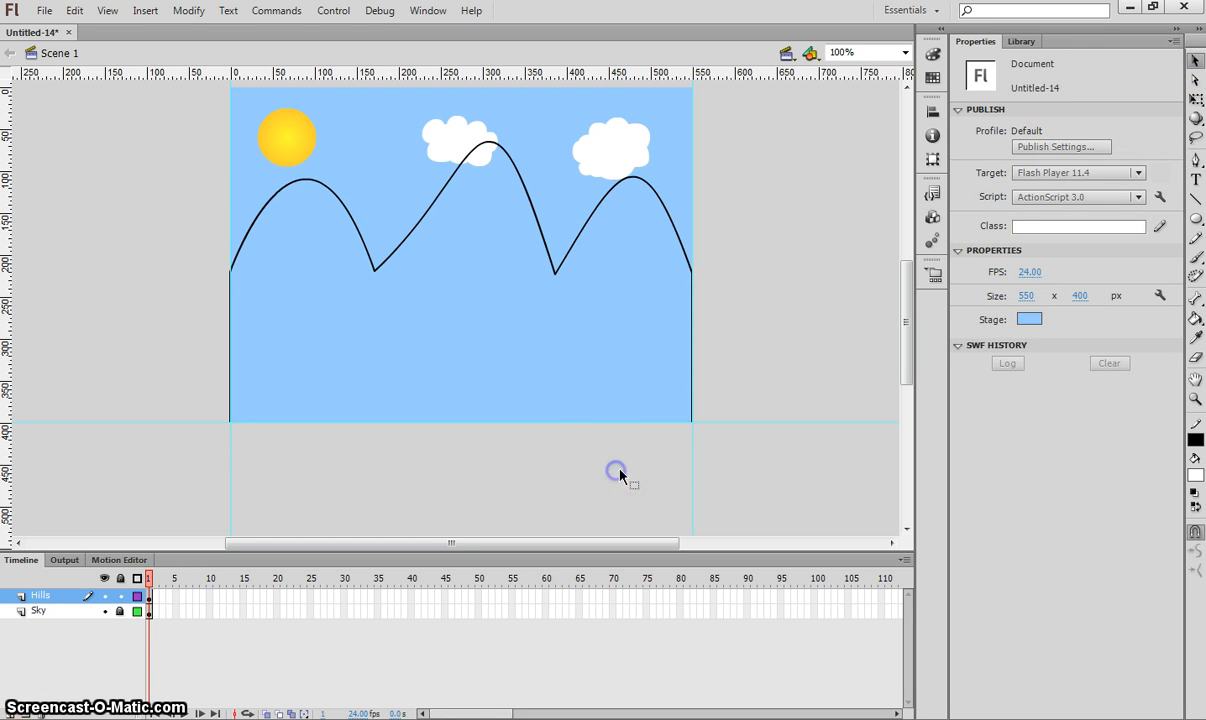
{"action": "left_click", "coordinate": [1195, 160]}
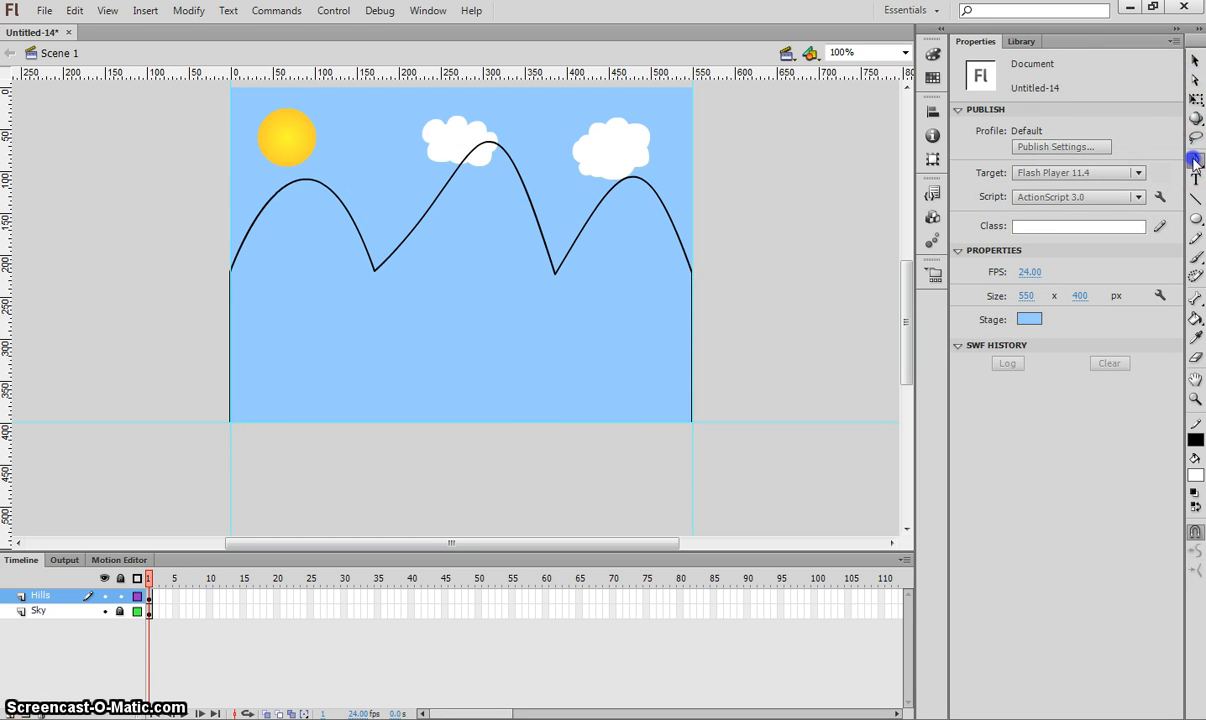
{"action": "left_click", "coordinate": [230, 422]}
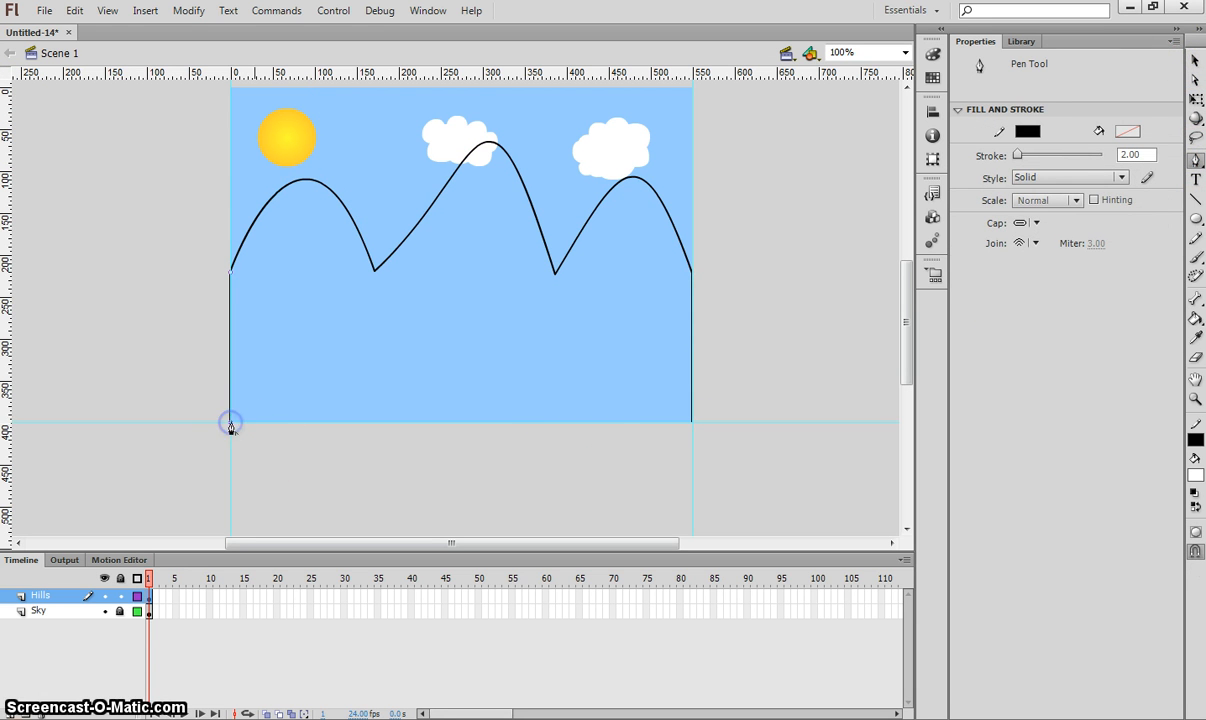
{"action": "left_click", "coordinate": [691, 422]}
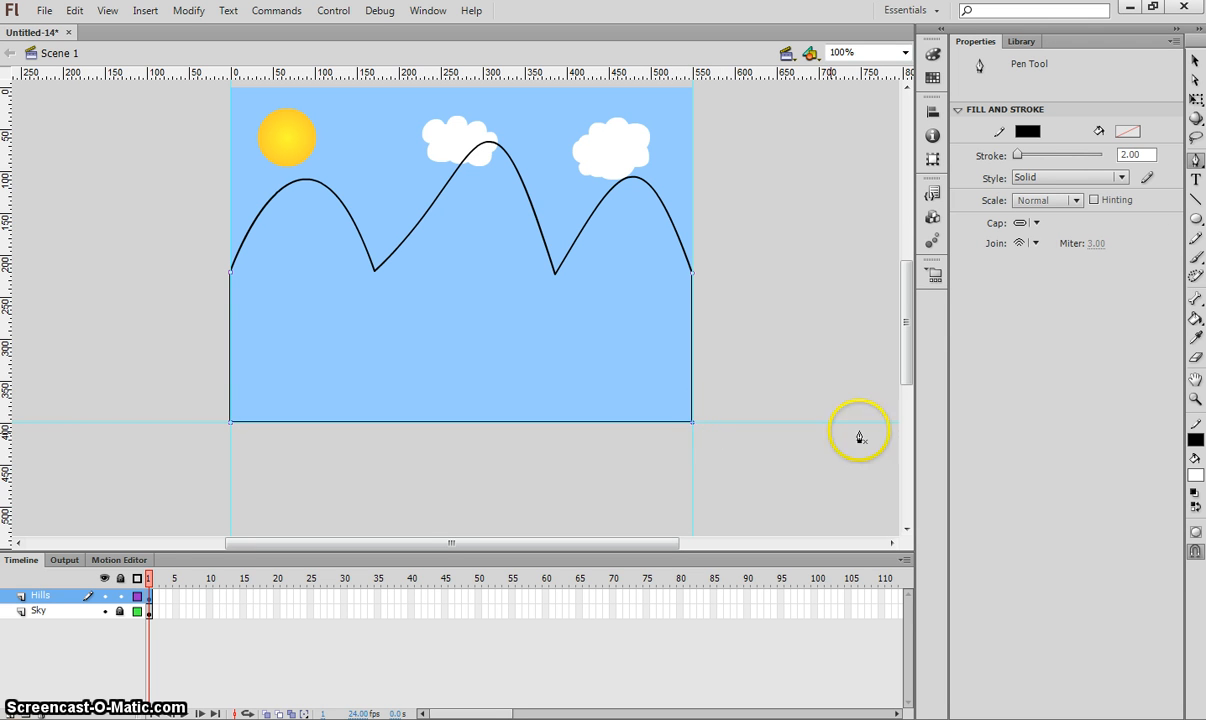
{"action": "left_click", "coordinate": [1194, 60]}
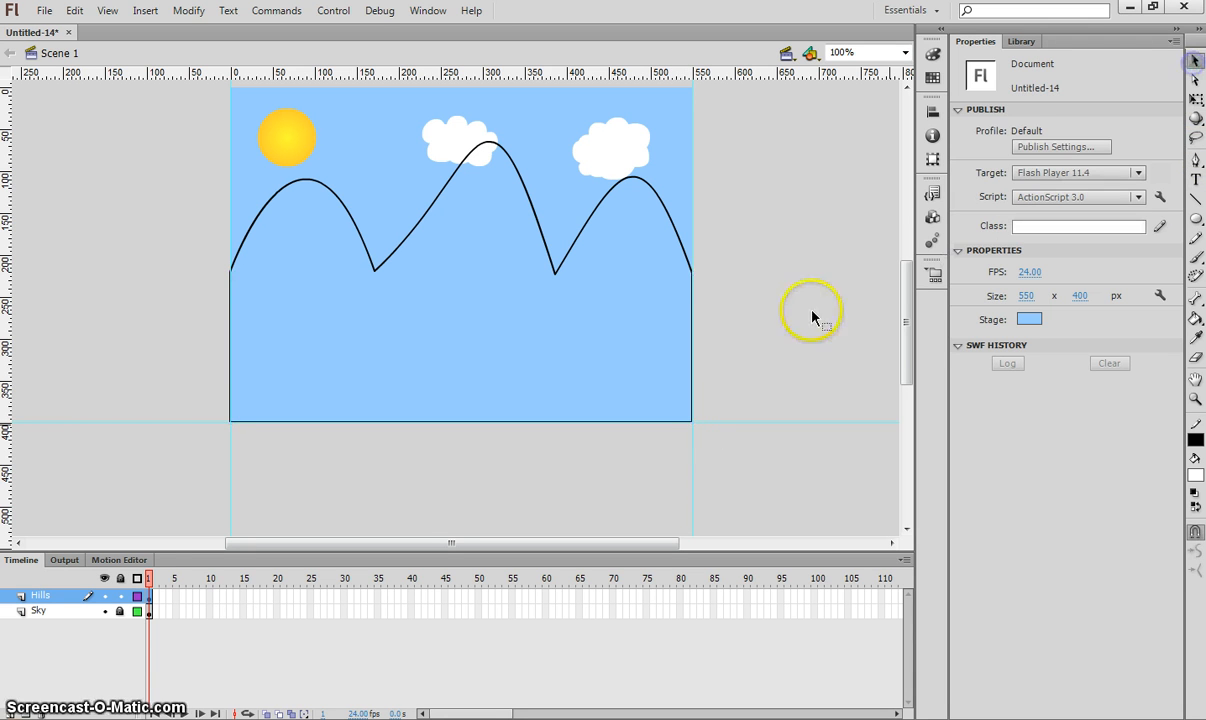
{"action": "left_click", "coordinate": [62, 598]}
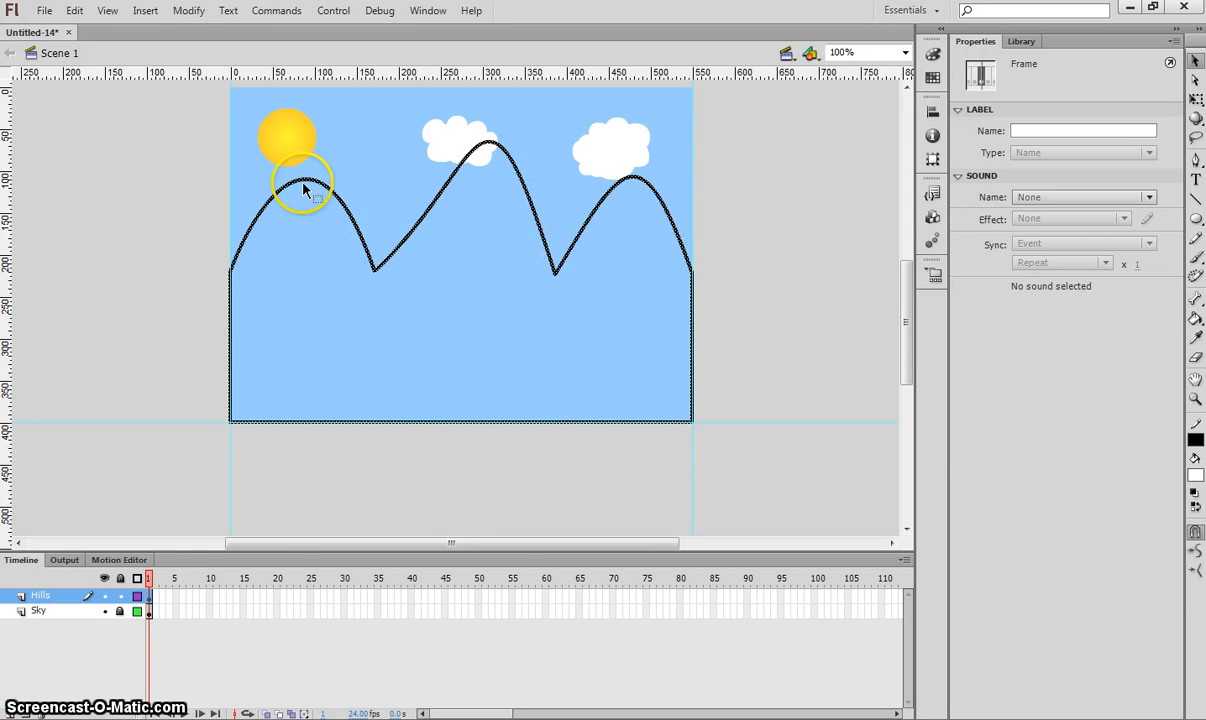
{"action": "left_click", "coordinate": [814, 190]}
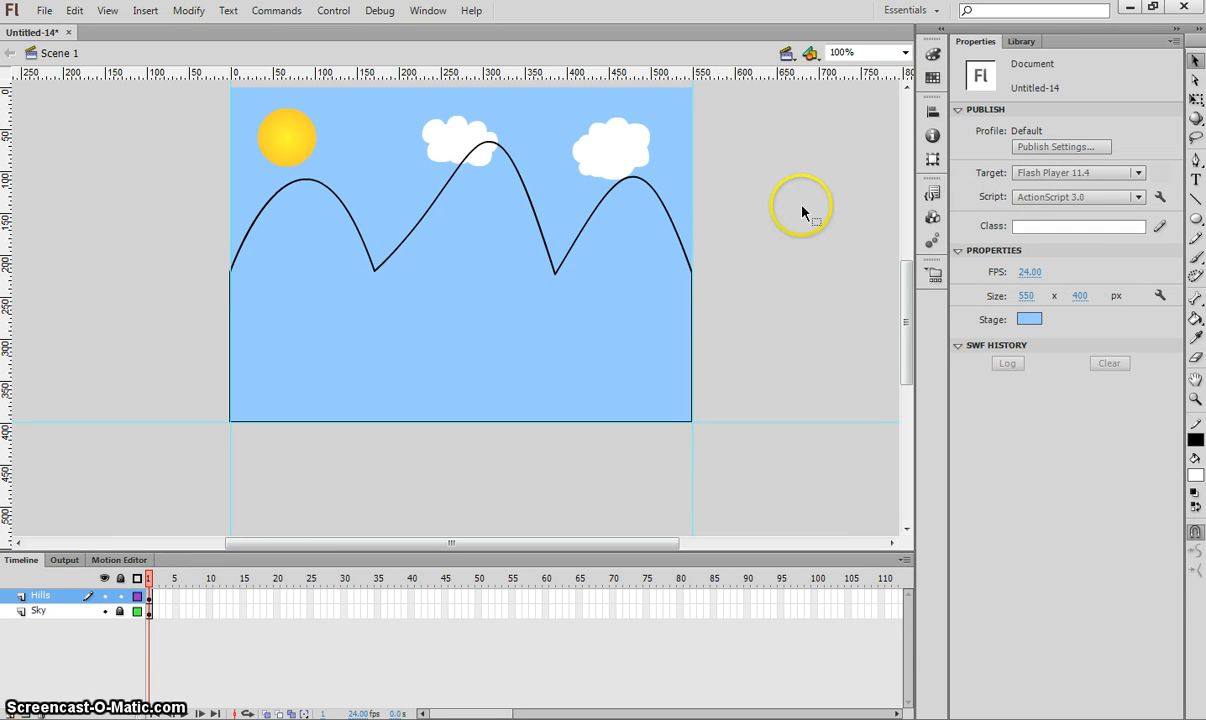
Step: Fill the closed hills outline with solid dark green using the Paint Bucket tool
{"action": "left_click", "coordinate": [1194, 318]}
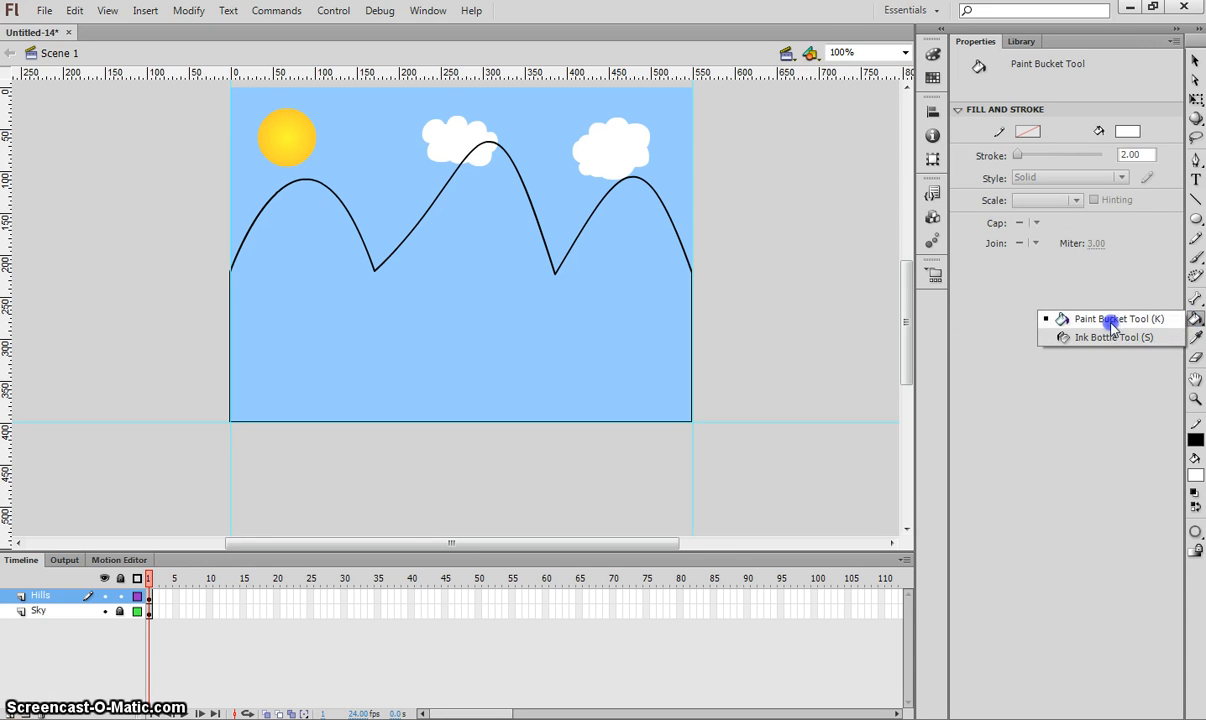
{"action": "left_click", "coordinate": [1111, 320]}
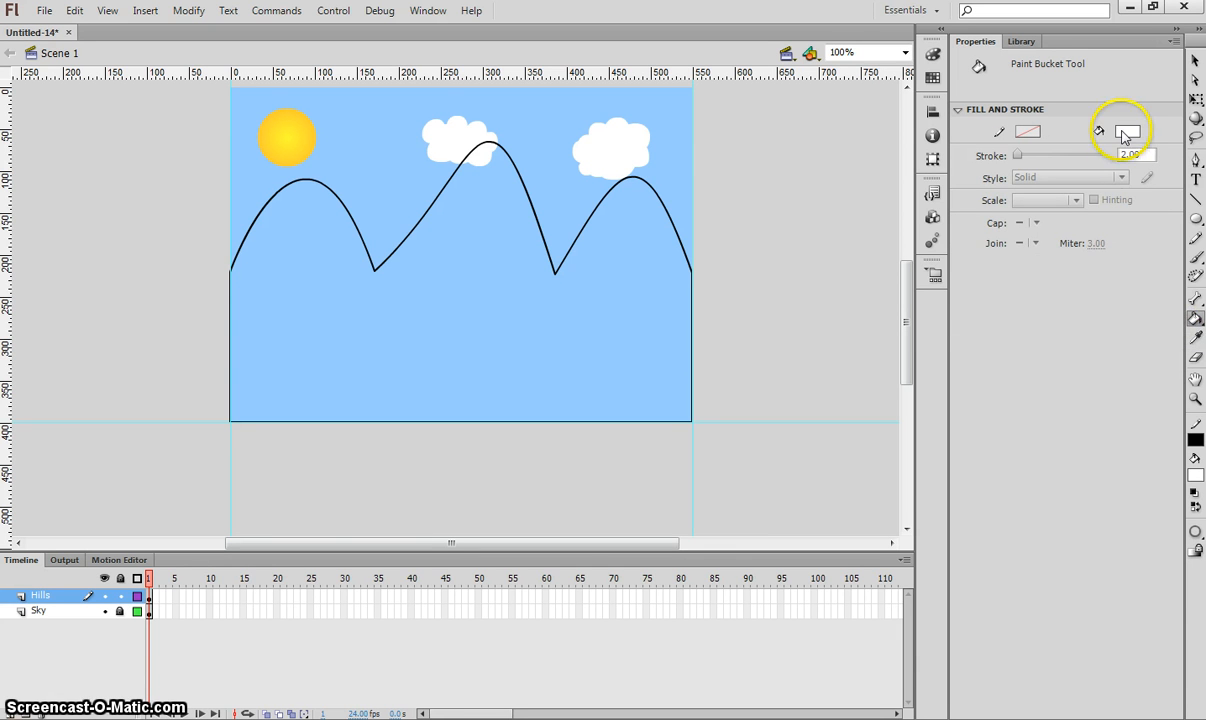
{"action": "left_click", "coordinate": [1126, 131]}
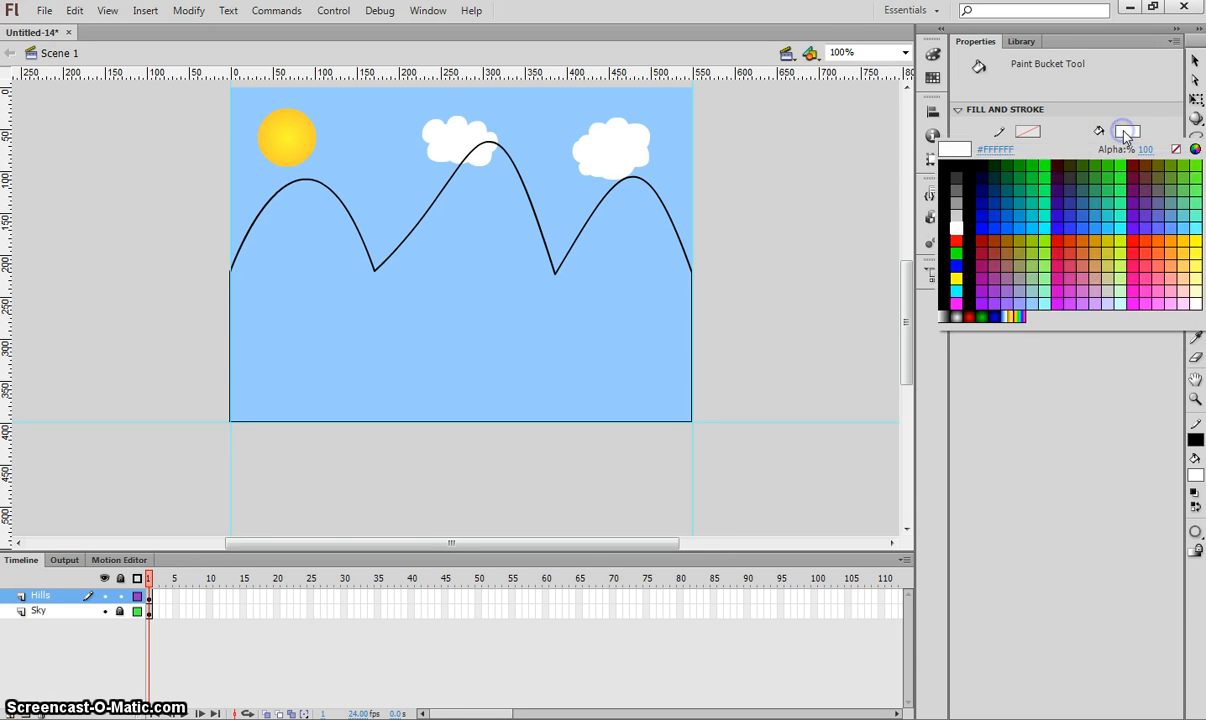
{"action": "left_click", "coordinate": [1027, 163]}
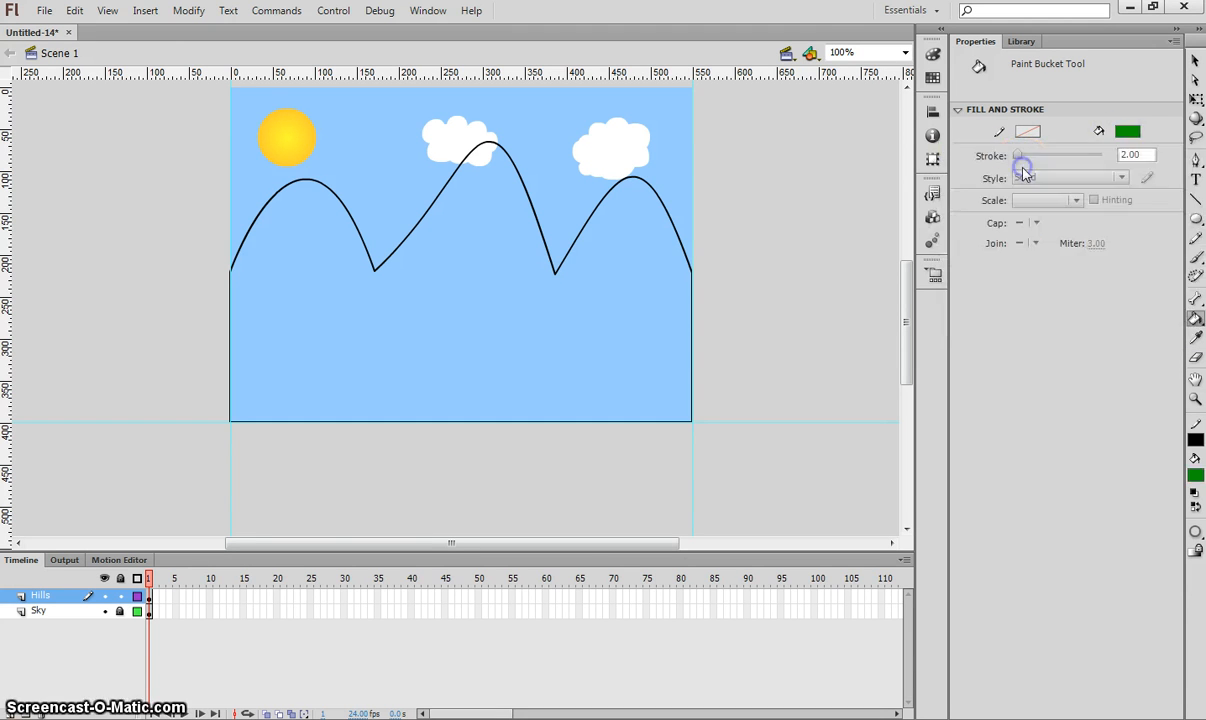
{"action": "left_click", "coordinate": [423, 318]}
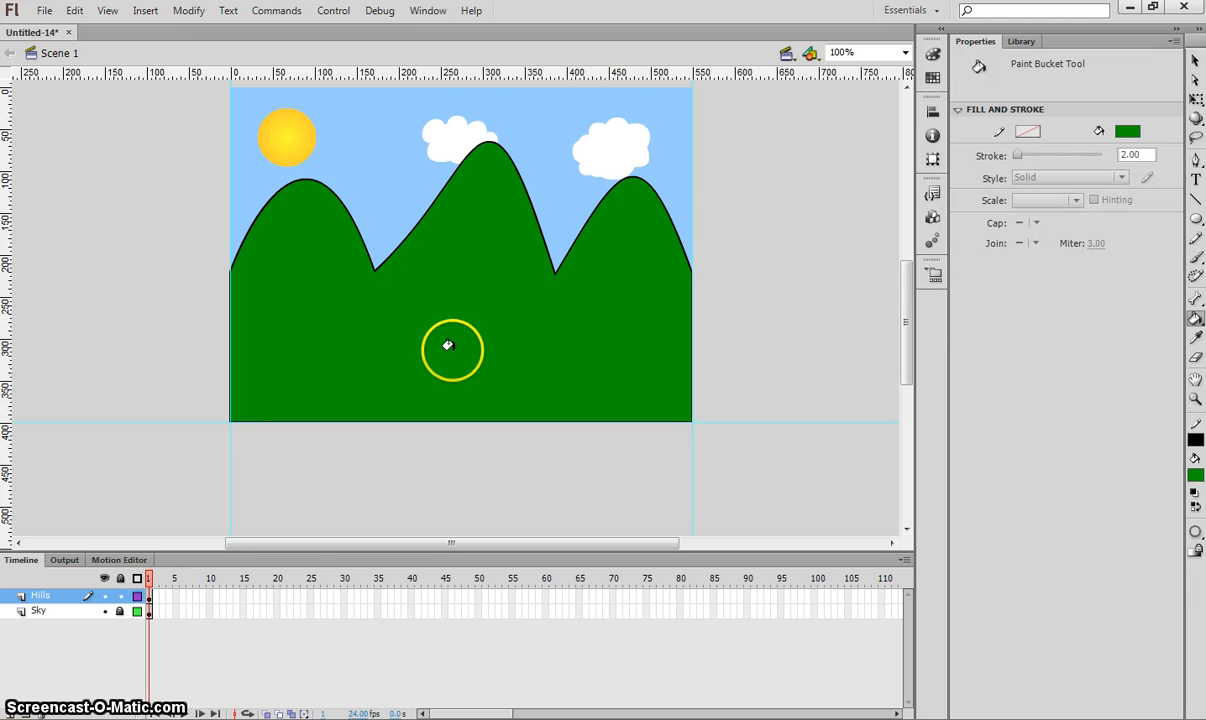
{"action": "left_click", "coordinate": [1194, 63]}
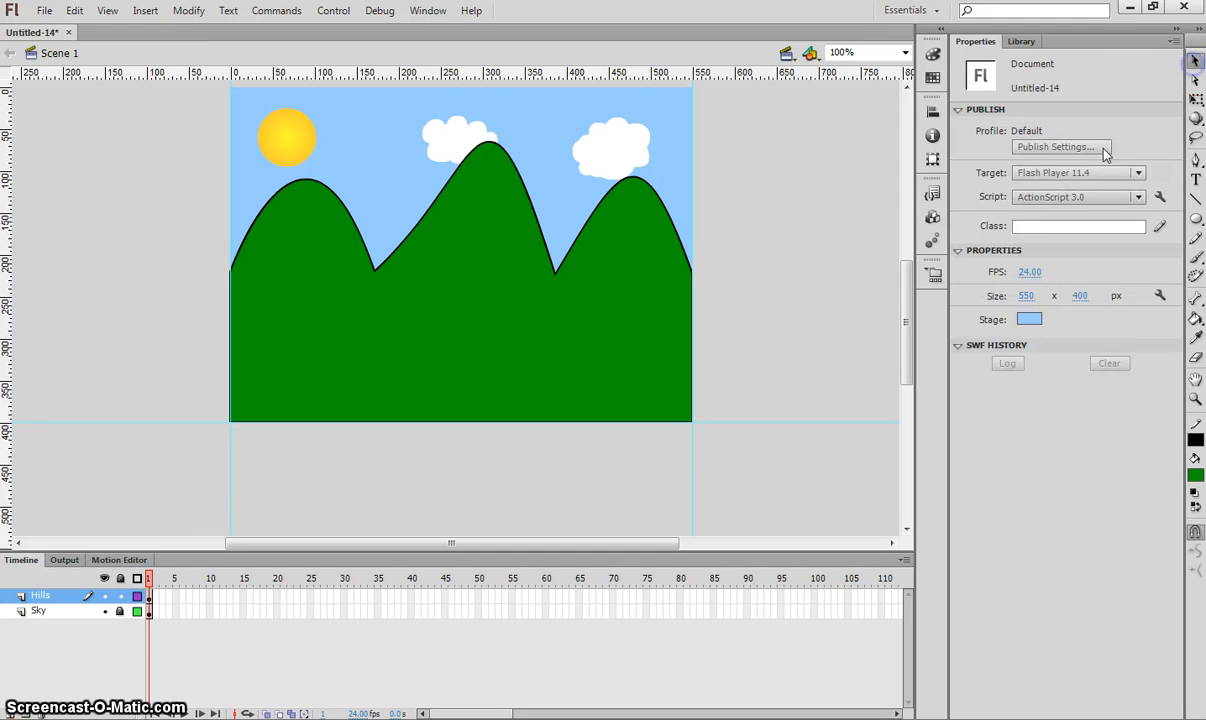
Step: Select the whole hills shape and give its outline a dark green #003300 stroke with a thickness of 0.10
{"action": "left_click", "coordinate": [57, 595]}
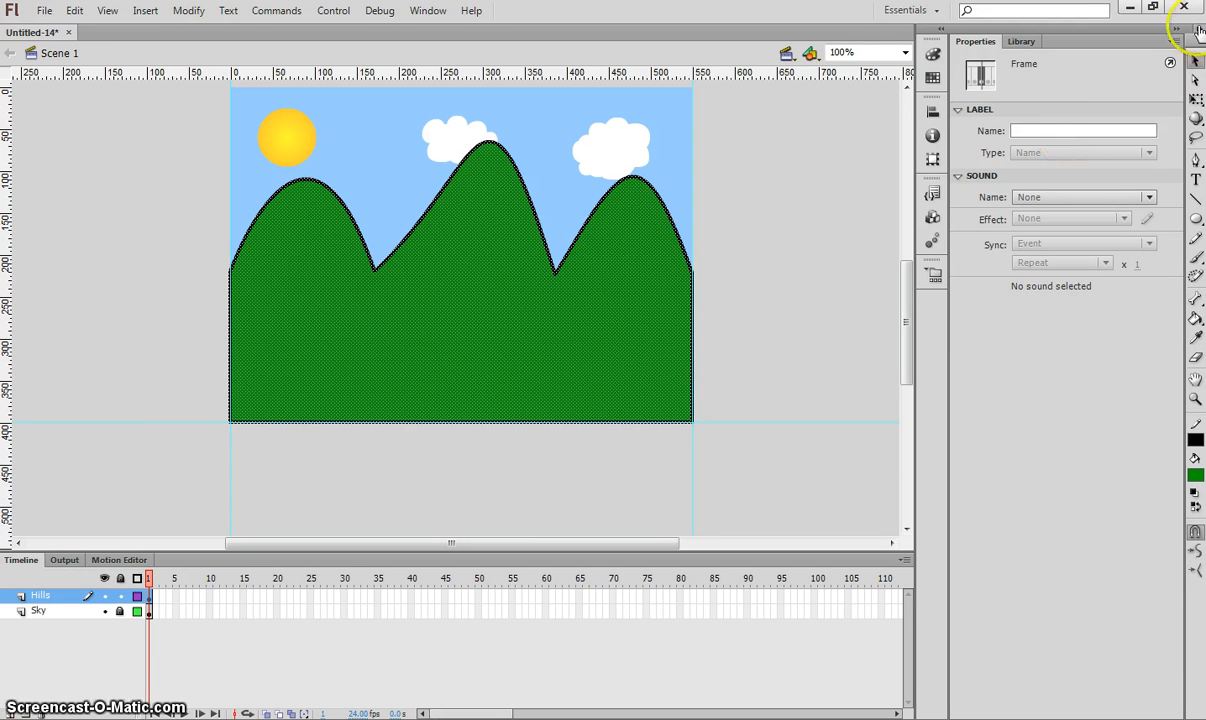
{"action": "left_click", "coordinate": [754, 234]}
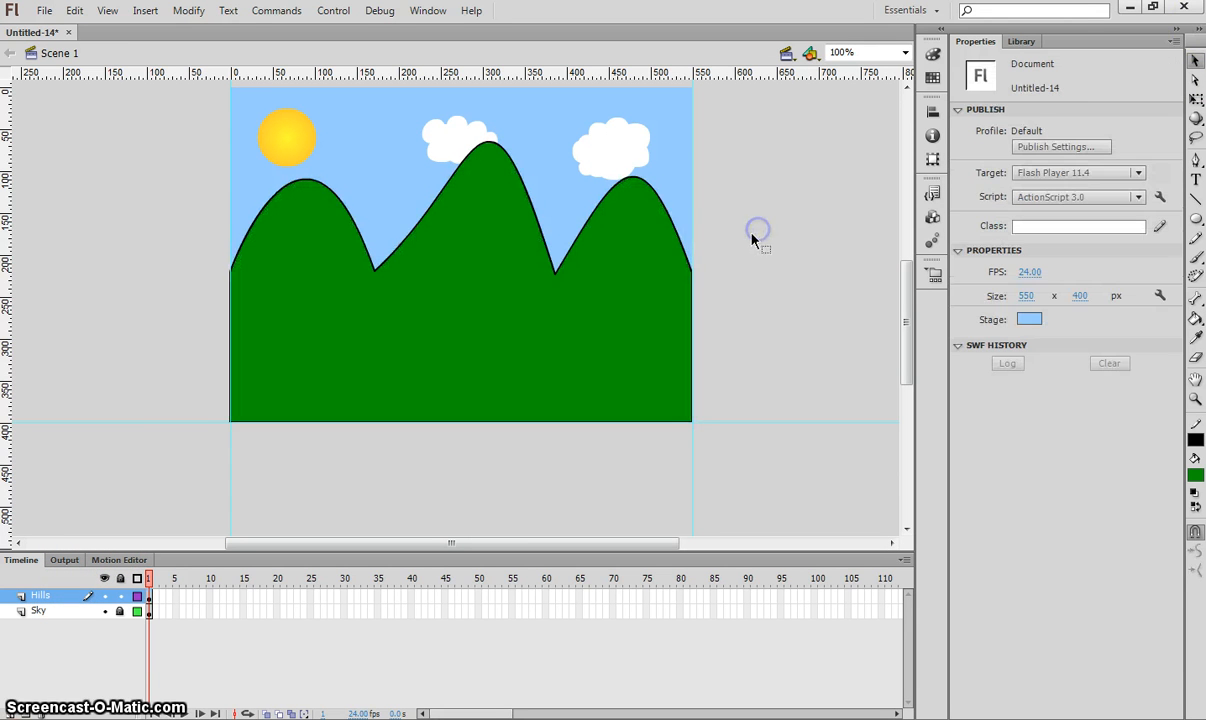
{"action": "left_click", "coordinate": [650, 247]}
{"action": "left_click", "coordinate": [786, 423]}
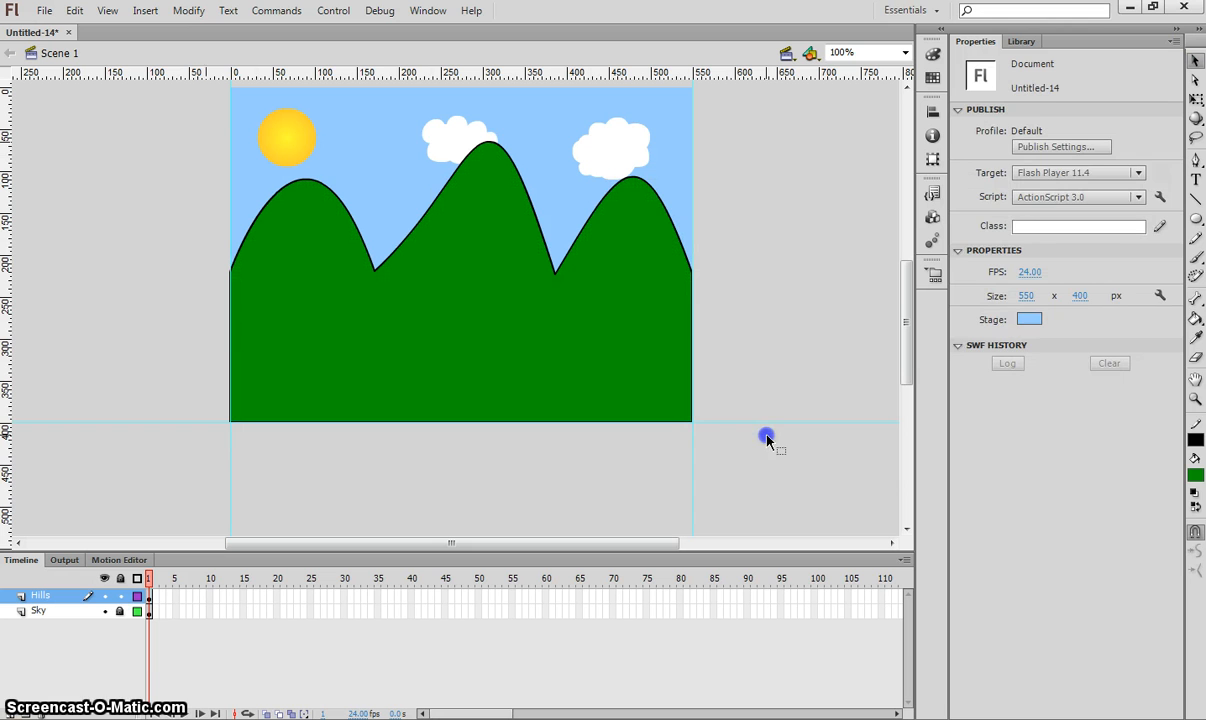
{"action": "left_click_drag", "start_coordinate": [722, 409], "coordinate": [164, 125]}
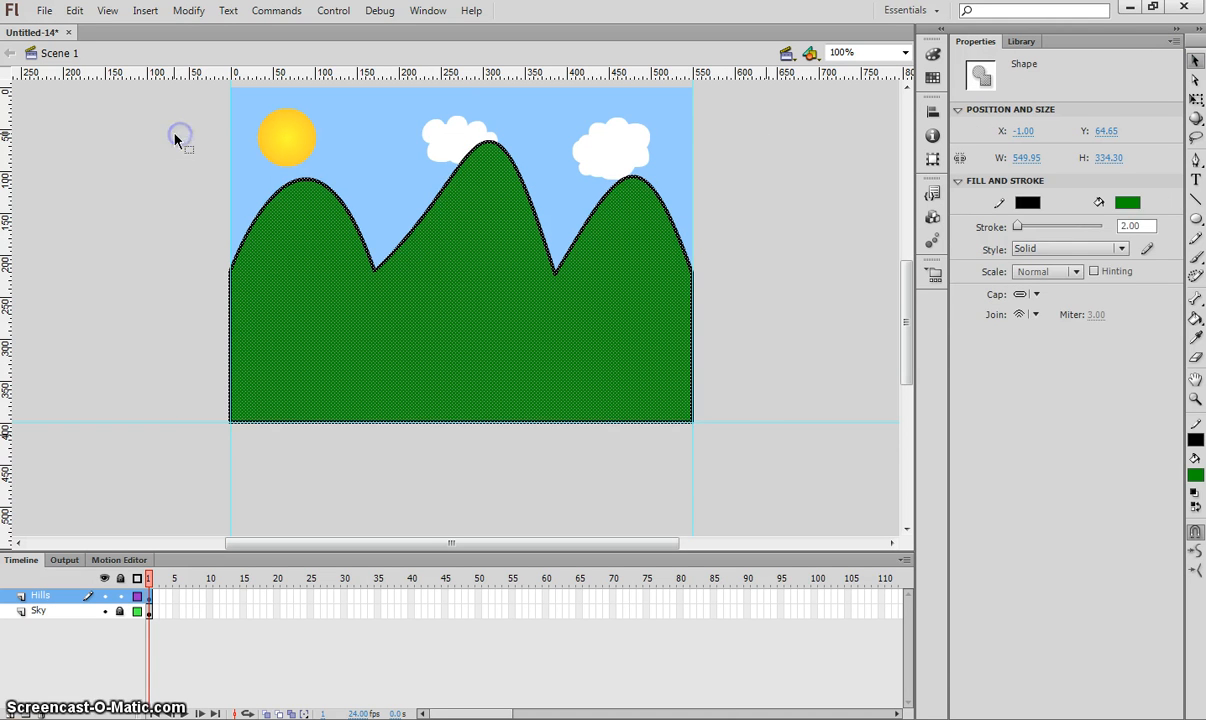
{"action": "left_click", "coordinate": [1024, 203]}
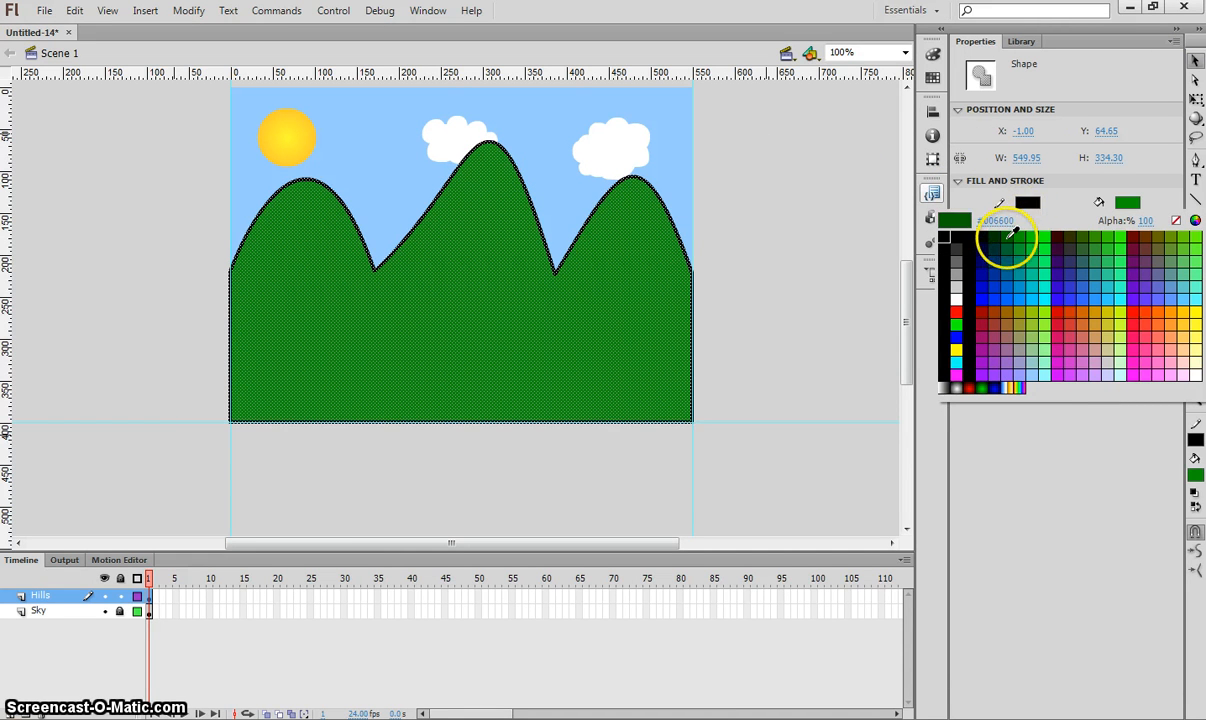
{"action": "left_click", "coordinate": [1008, 233]}
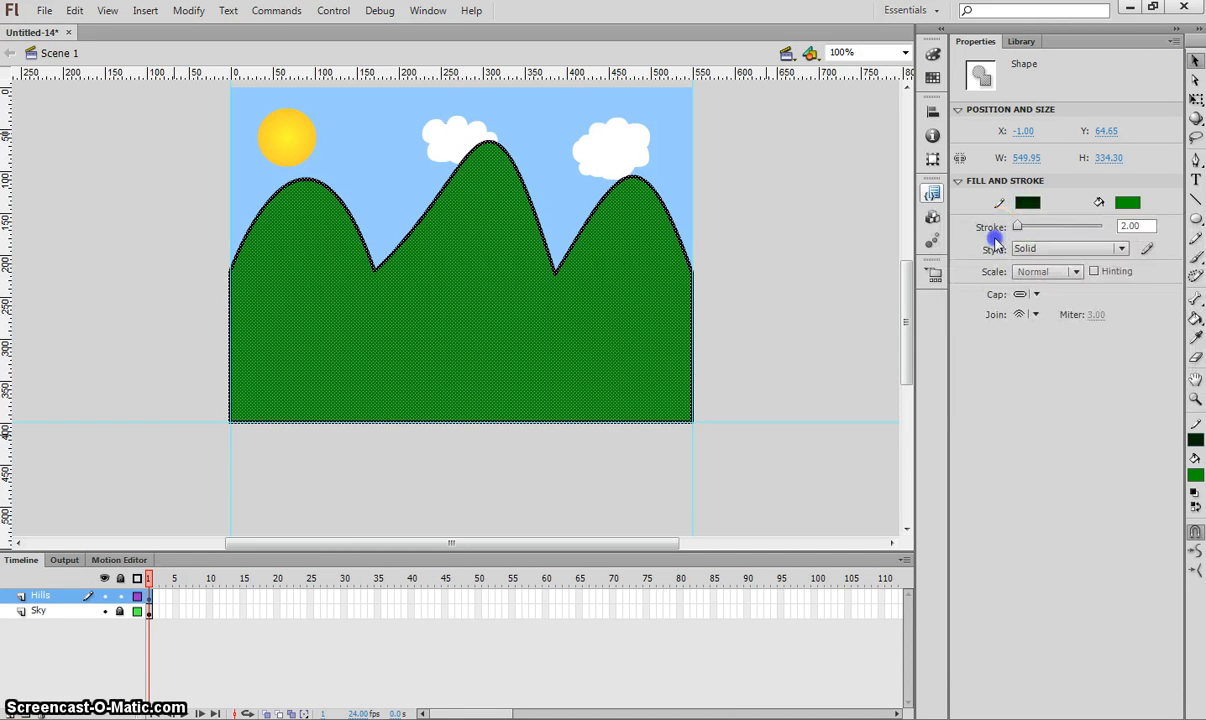
{"action": "left_click", "coordinate": [763, 257]}
{"action": "left_click_drag", "start_coordinate": [772, 441], "coordinate": [178, 153]}
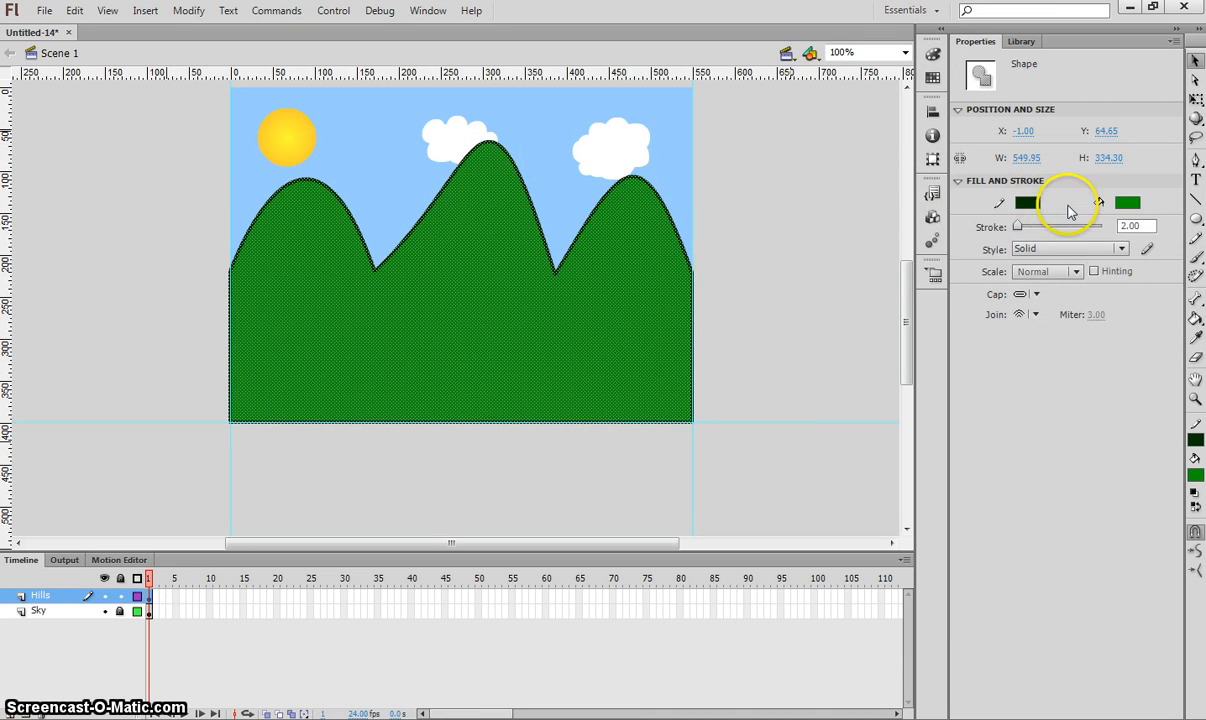
{"action": "left_click_drag", "start_coordinate": [1025, 229], "coordinate": [1016, 229]}
Step: Try removing the stroke colour from the hills shape, and undo the removal
{"action": "left_click", "coordinate": [1027, 202]}
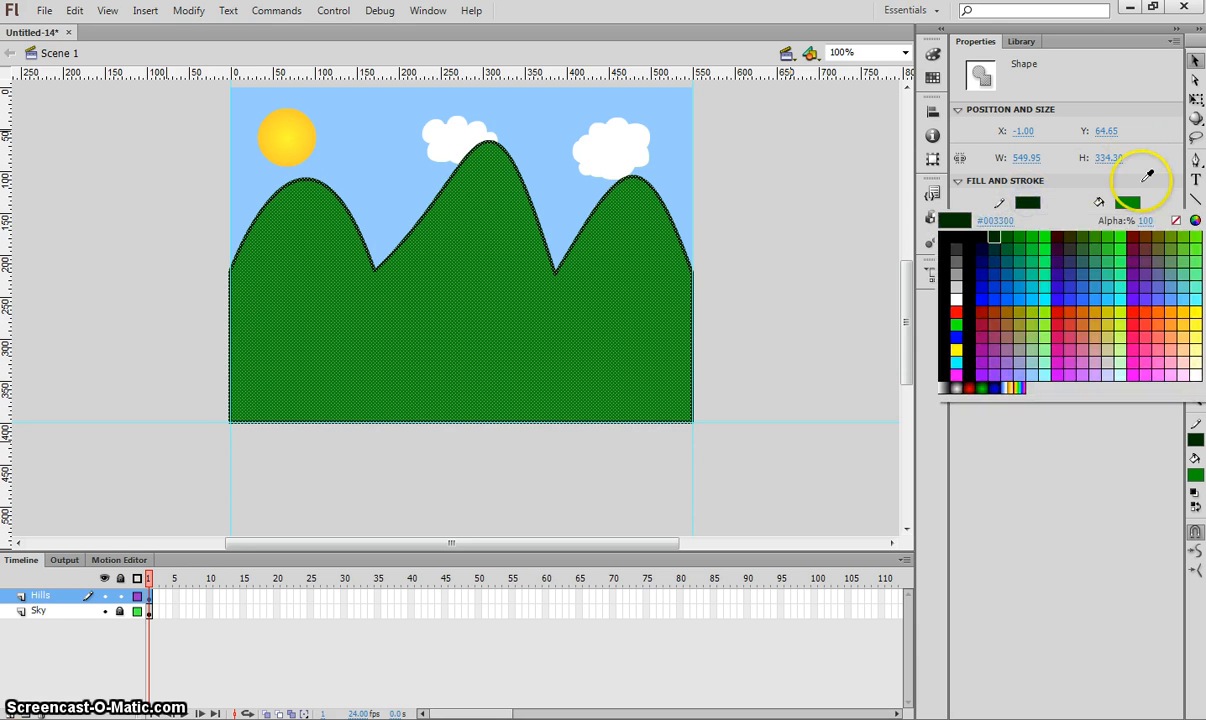
{"action": "left_click", "coordinate": [1175, 221]}
{"action": "left_click", "coordinate": [858, 229]}
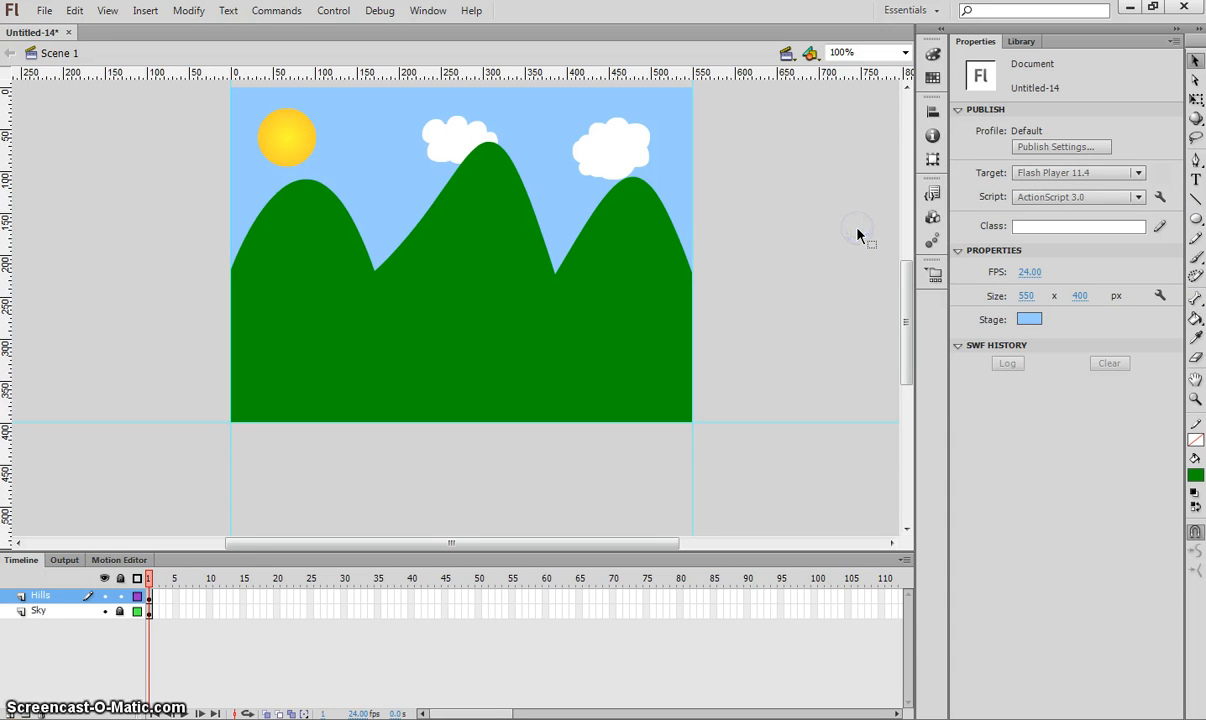
{"action": "key", "text": "ctrl+a"}
{"action": "left_click", "coordinate": [858, 233]}
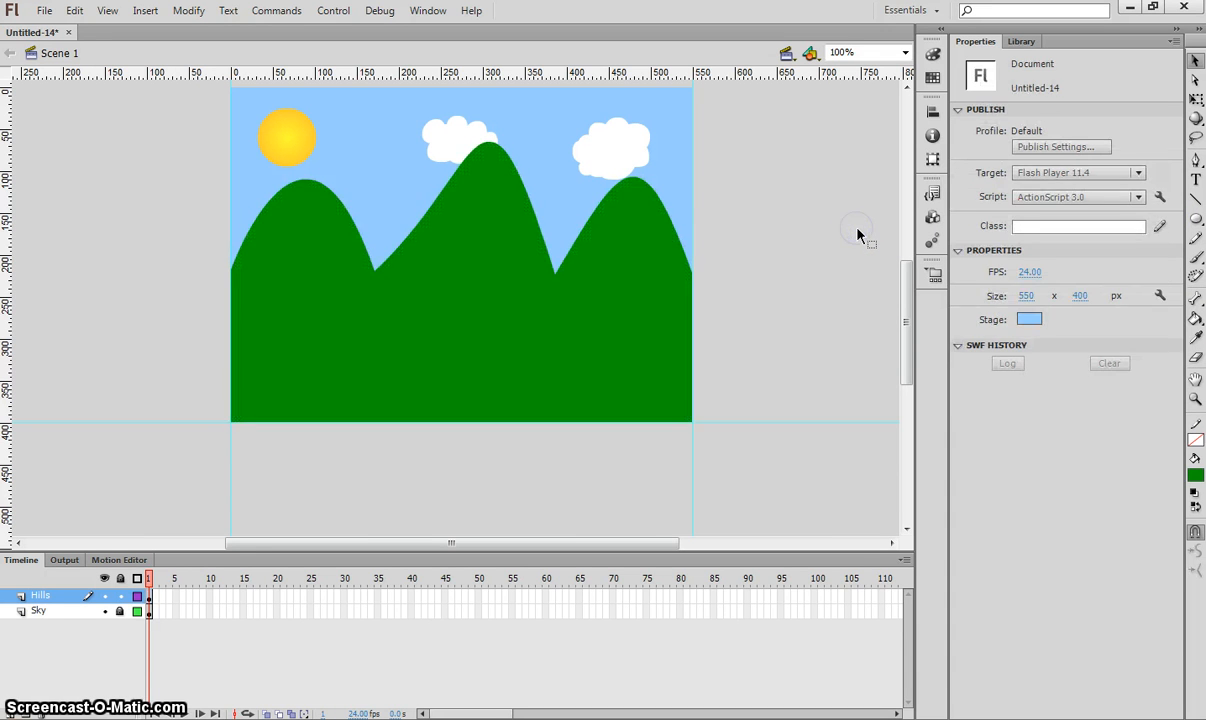
{"action": "key", "text": "ctrl+z"}
{"action": "left_click", "coordinate": [858, 233]}
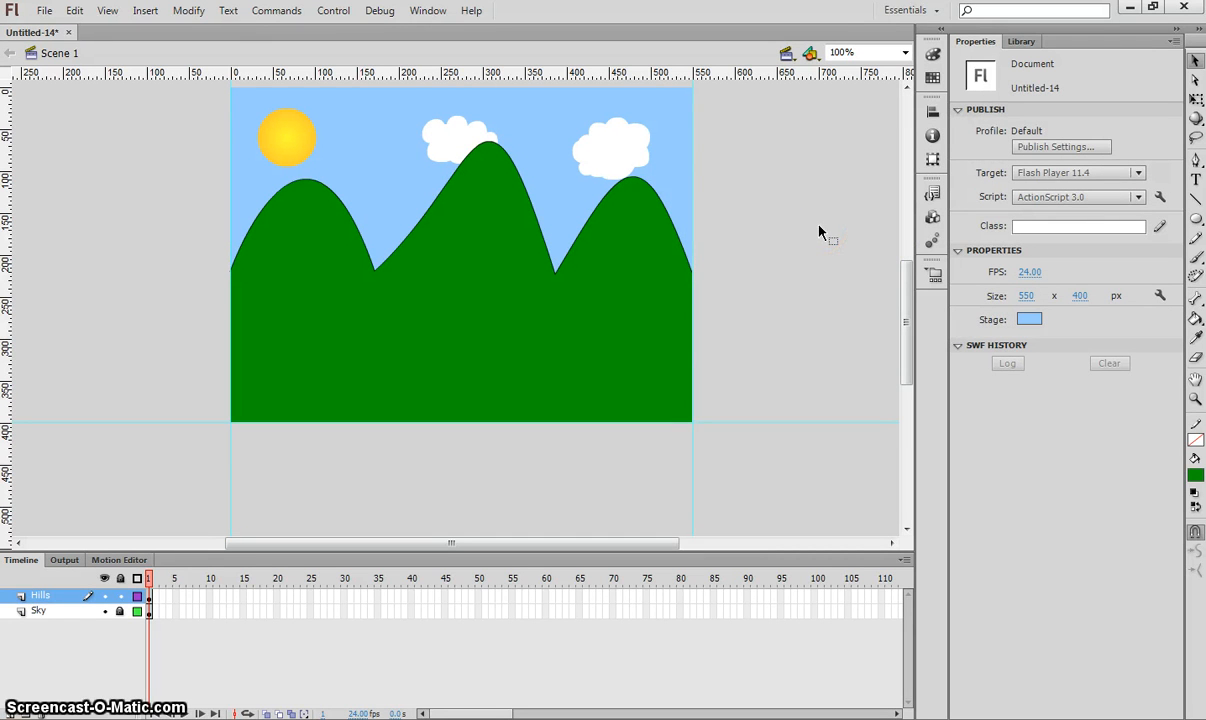
Step: Test the movie to preview the sky and hills scene, and close the preview
{"action": "key", "text": "ctrl+Return"}
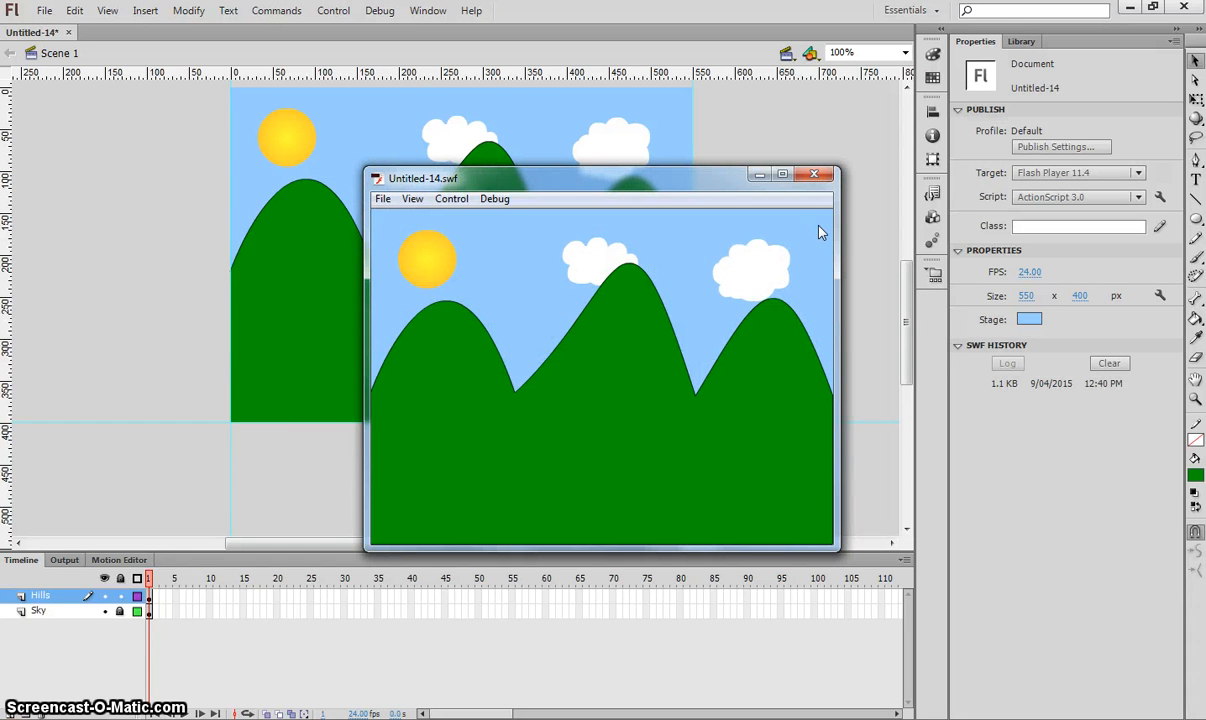
{"action": "left_click", "coordinate": [814, 176]}
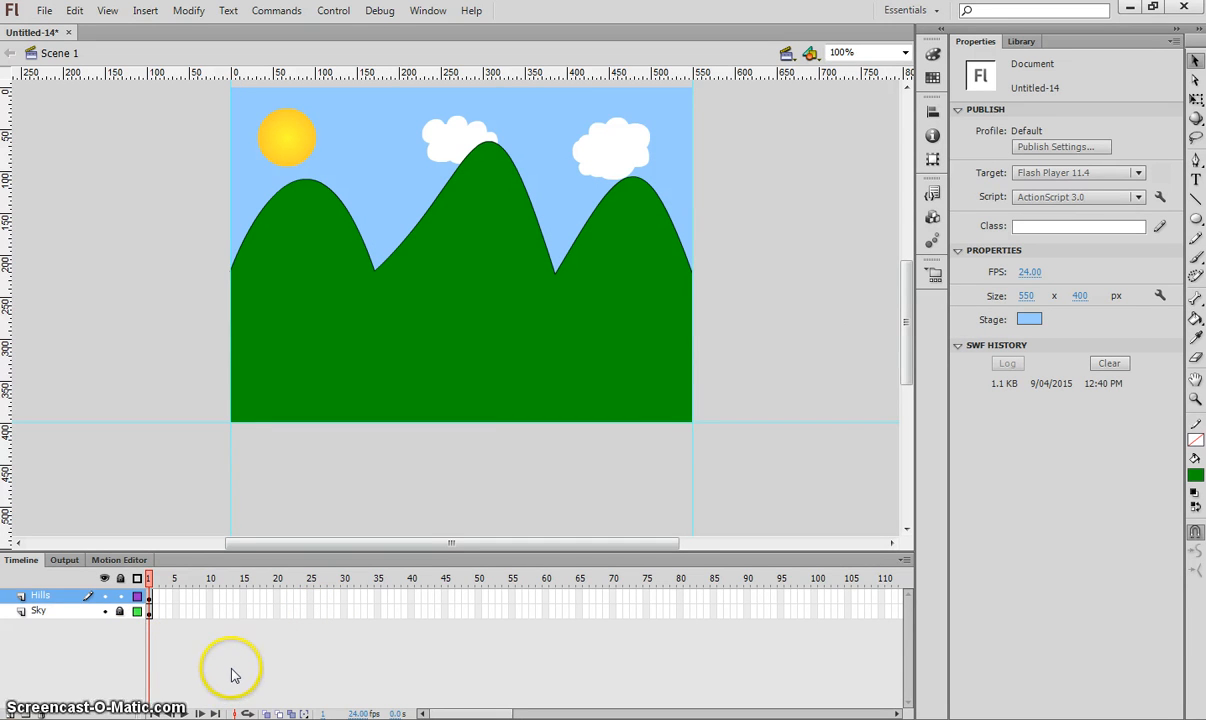
Step: Lock the Hills layer and add a new layer named Road above it
{"action": "left_click", "coordinate": [120, 596]}
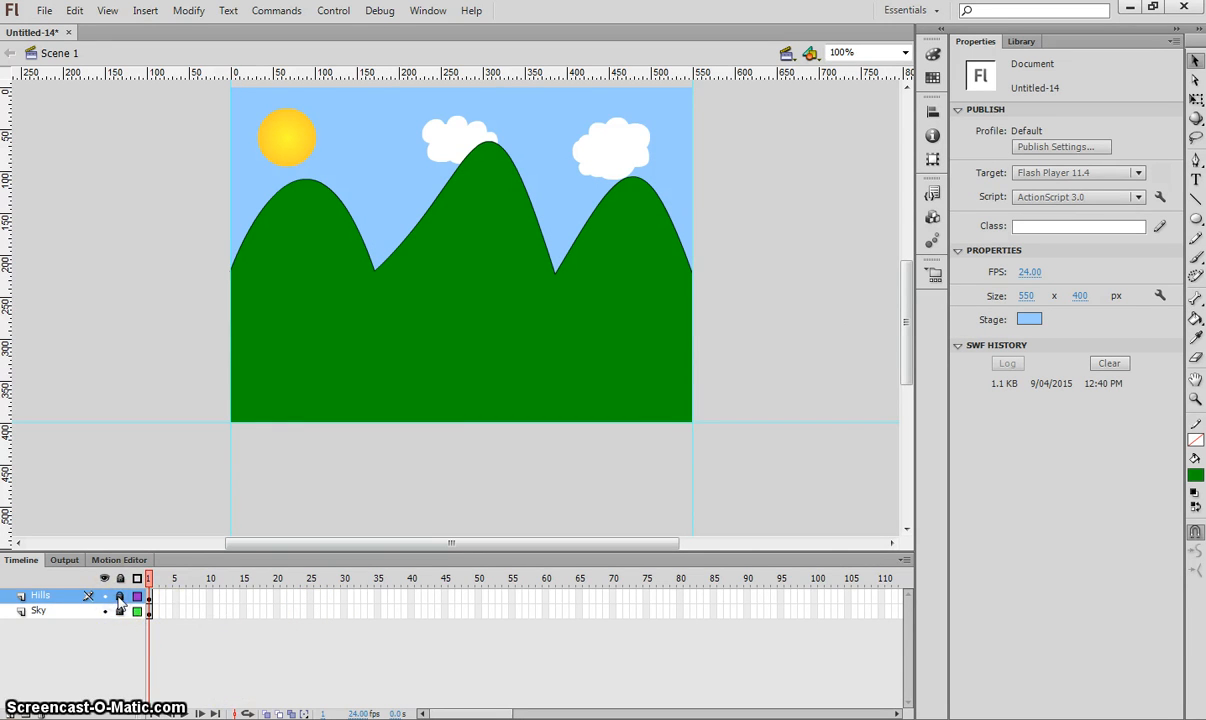
{"action": "left_click", "coordinate": [9, 712]}
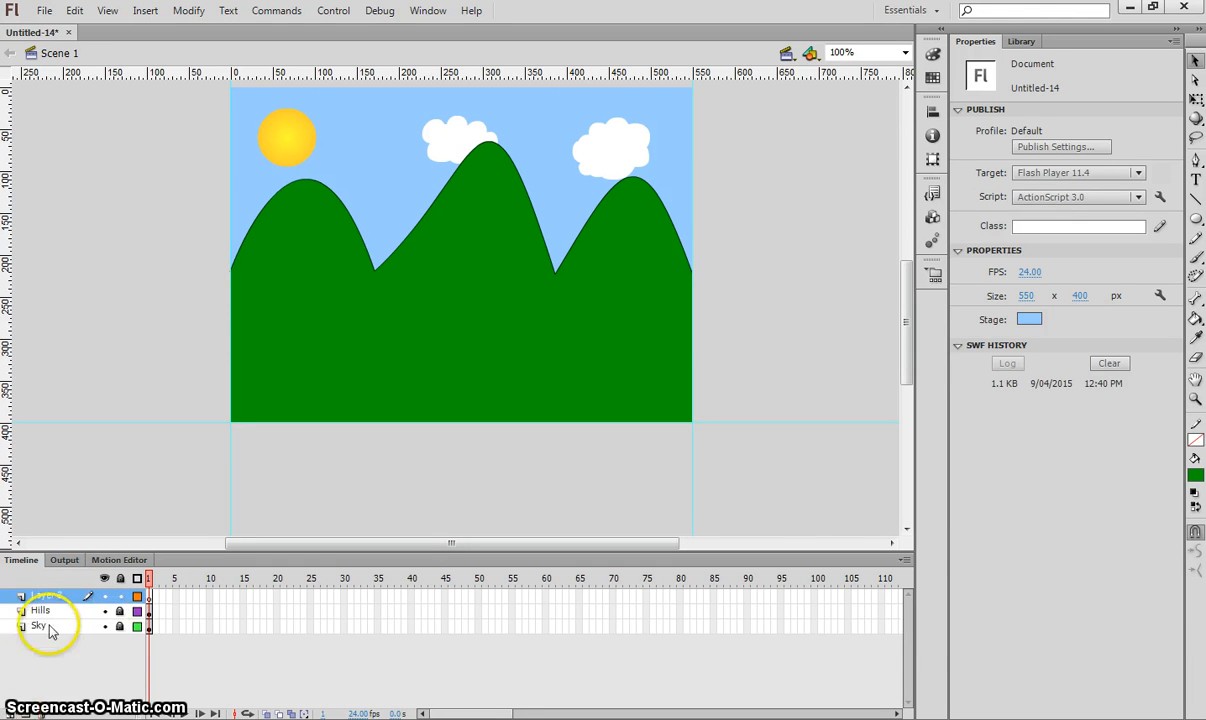
{"action": "double_click", "coordinate": [45, 596]}
{"action": "type", "text": "Road"}
{"action": "key", "text": "Return"}
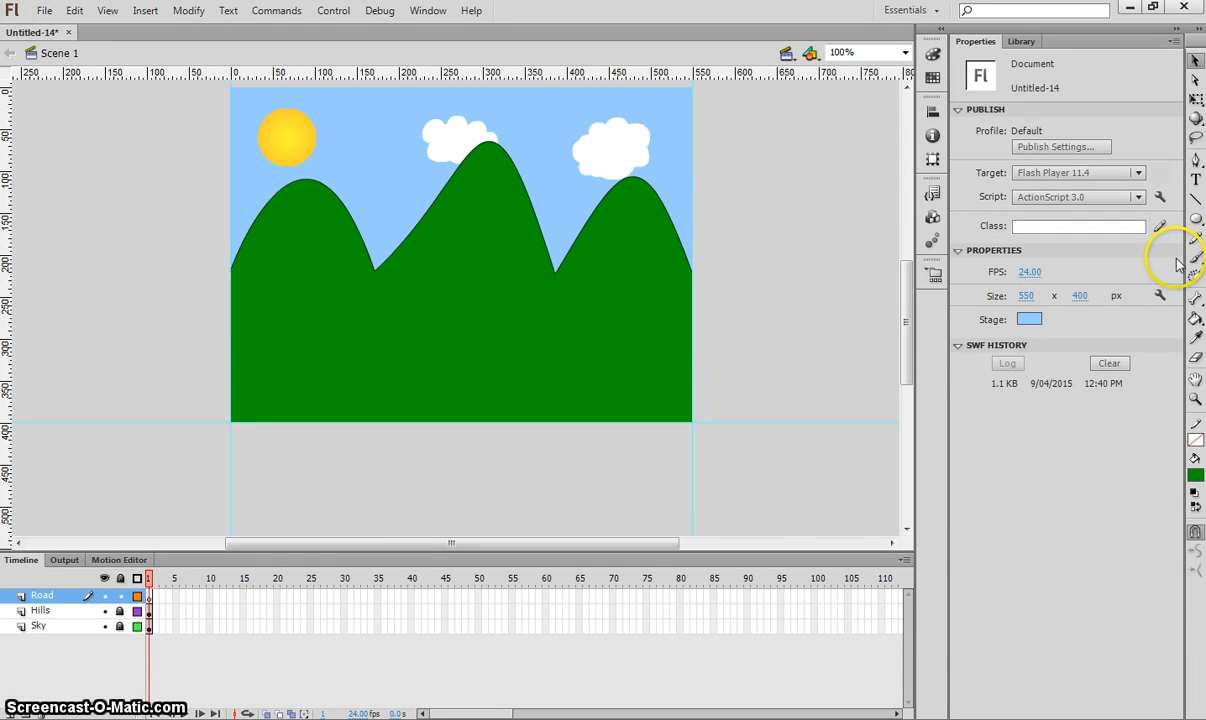
Step: Draw a dark grey rectangle without a stroke, about 60 px tall, across the full width of the stage's bottom edge
{"action": "left_click_drag", "start_coordinate": [1195, 219], "coordinate": [1110, 223]}
{"action": "left_click", "coordinate": [1129, 134]}
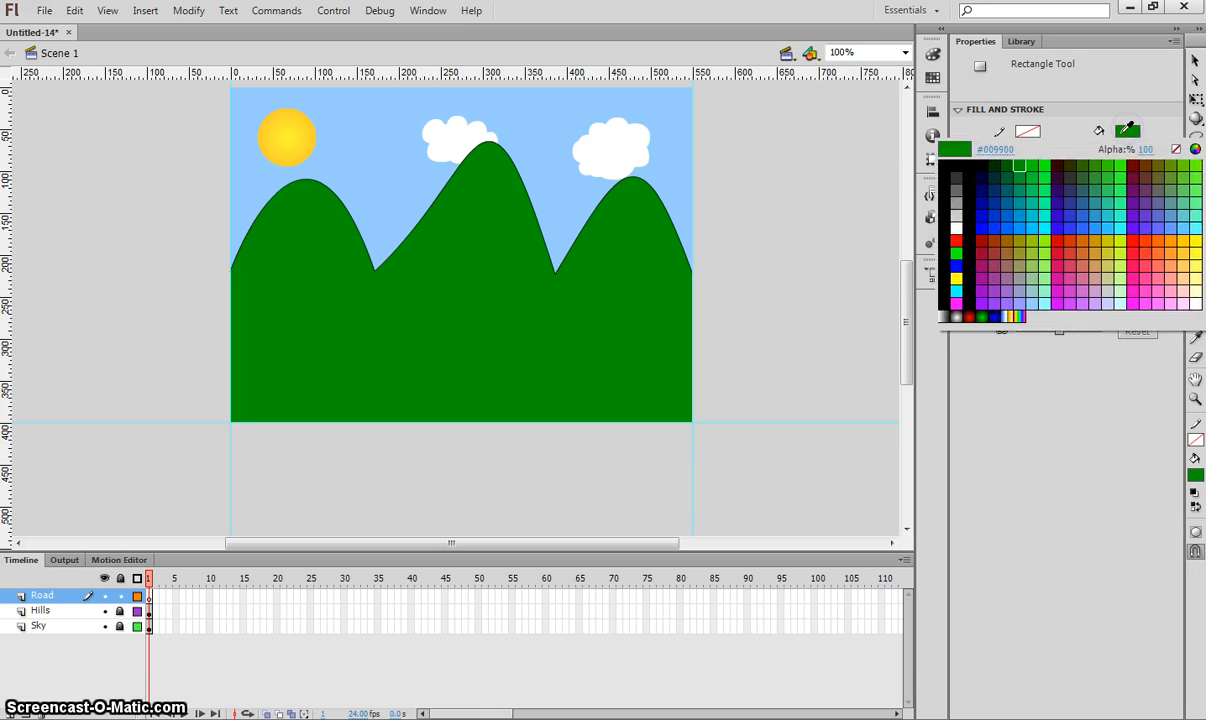
{"action": "left_click", "coordinate": [957, 180]}
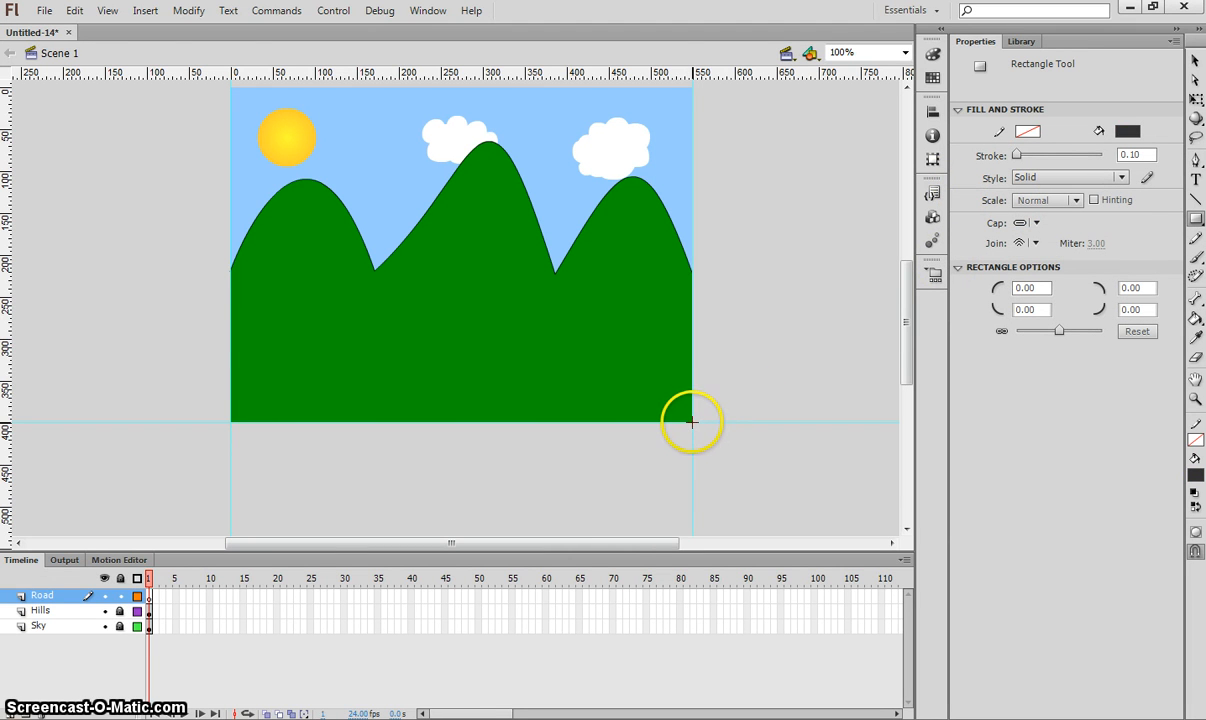
{"action": "left_click_drag", "start_coordinate": [691, 422], "coordinate": [224, 369]}
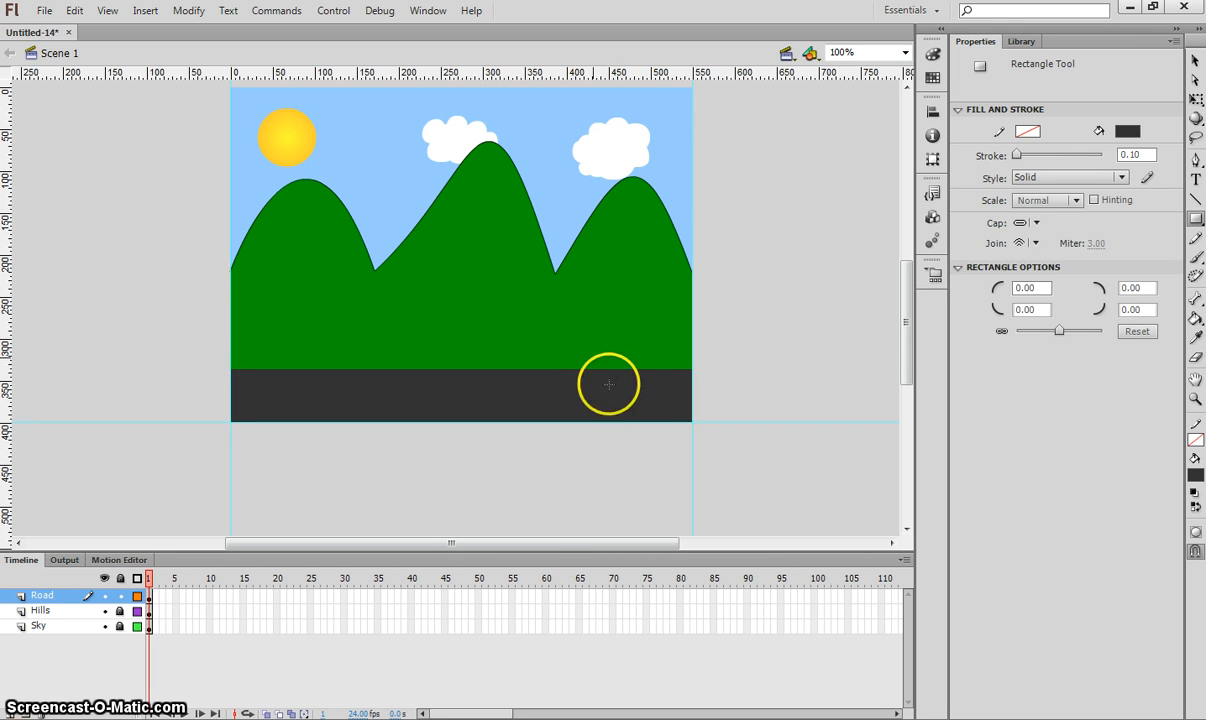
Step: Draw a white horizontal line with a 1.00 stroke along the middle of the road, from one stage edge to the other
{"action": "left_click", "coordinate": [1196, 200]}
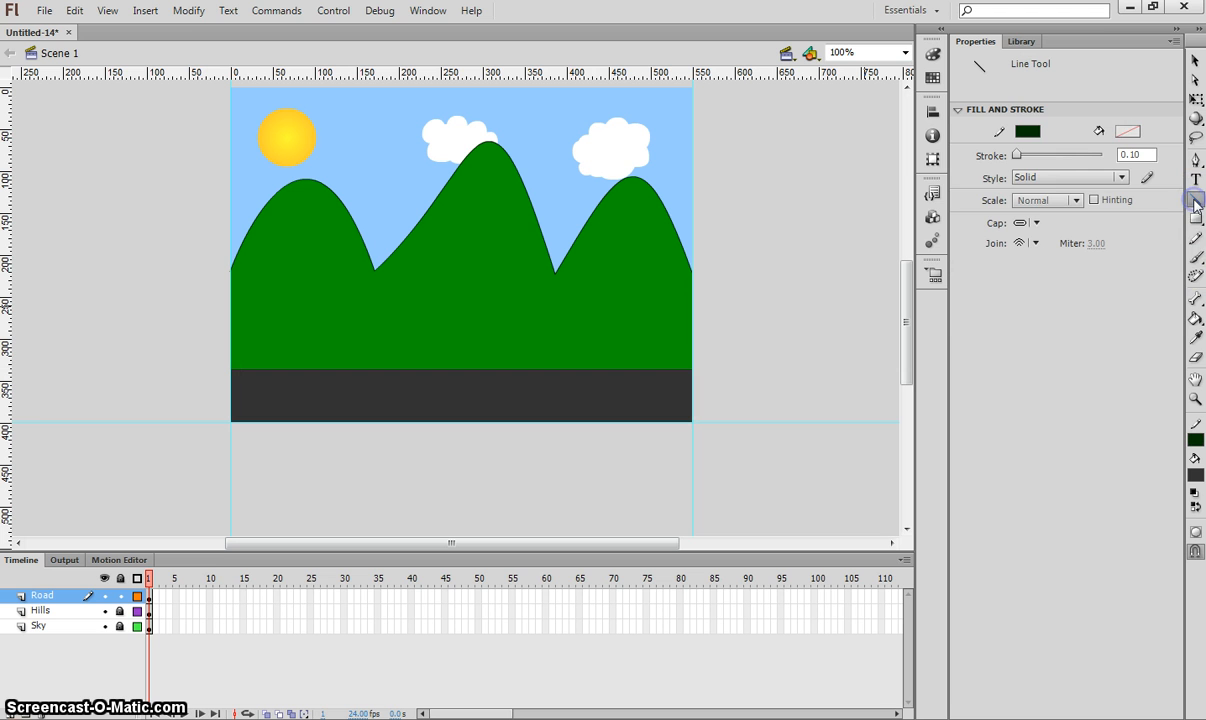
{"action": "left_click", "coordinate": [1027, 131]}
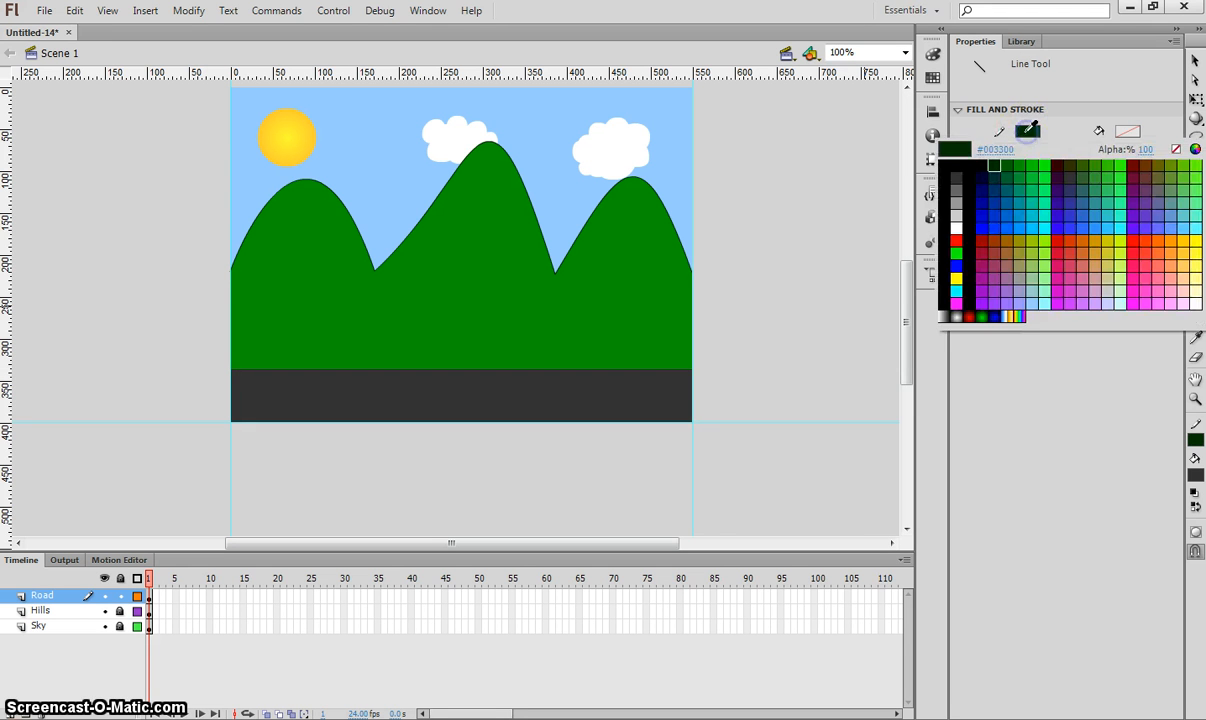
{"action": "left_click", "coordinate": [958, 226]}
{"action": "left_click", "coordinate": [1147, 154]}
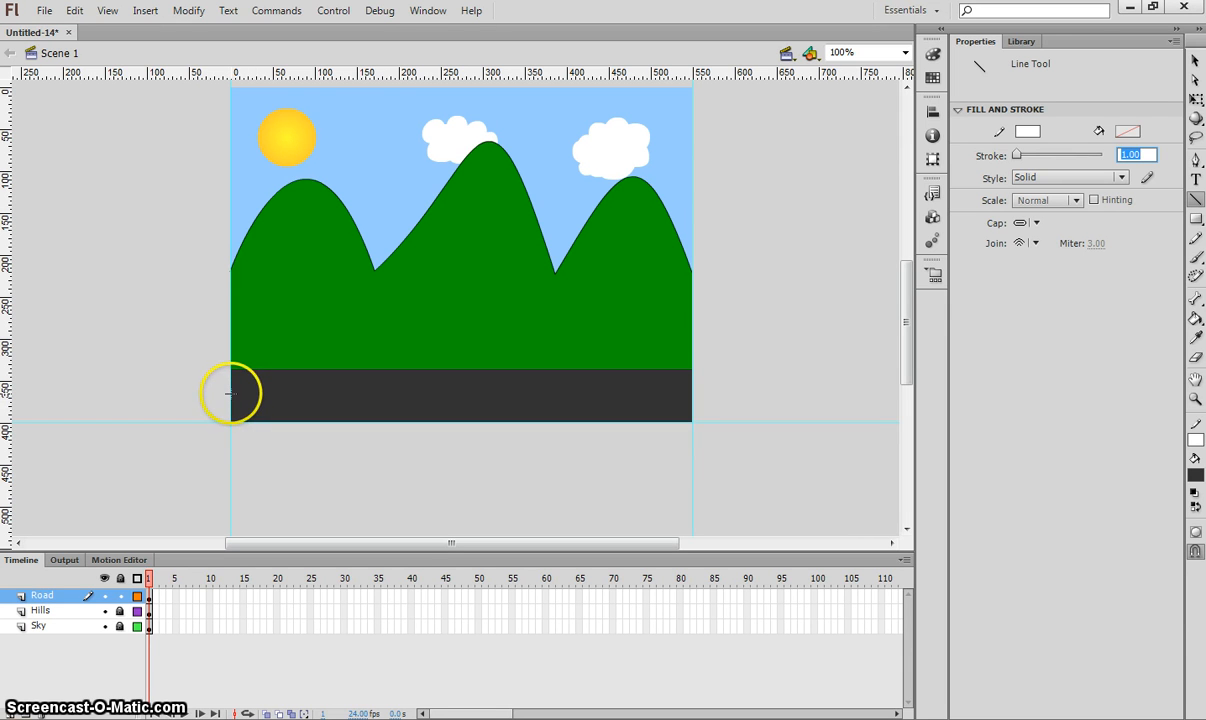
{"action": "left_click_drag", "start_coordinate": [230, 393], "coordinate": [272, 393]}
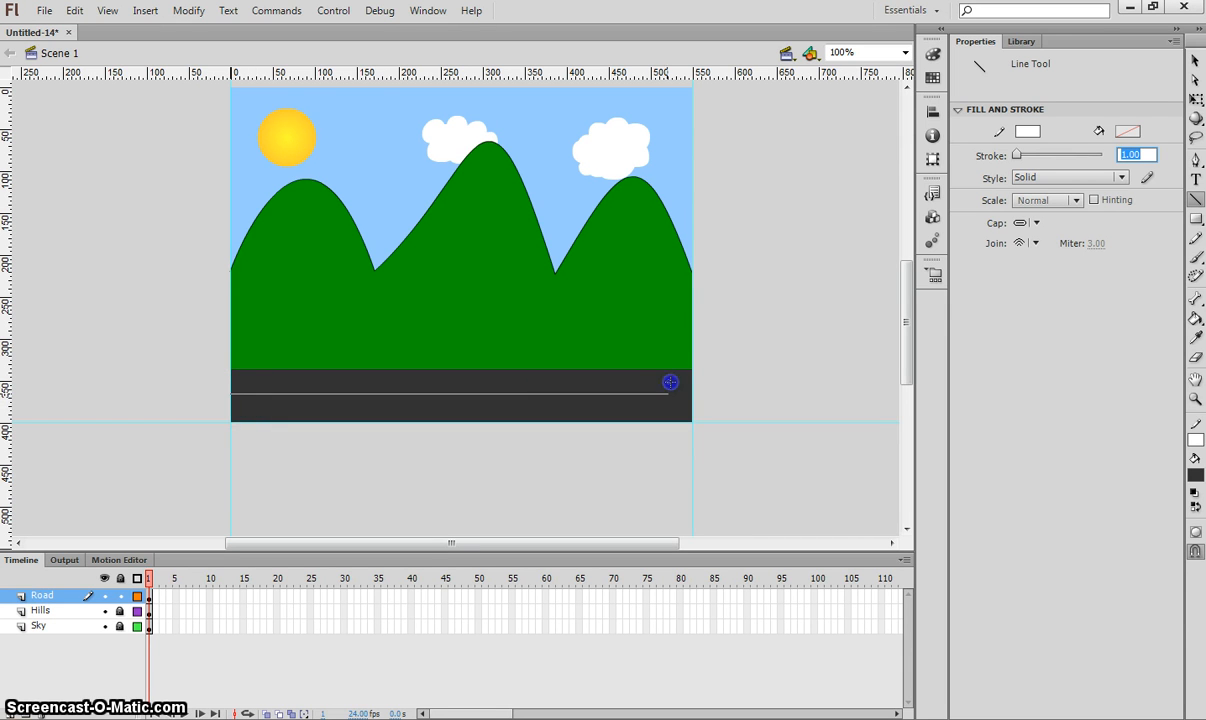
{"action": "left_click_drag", "start_coordinate": [687, 382], "coordinate": [688, 382]}
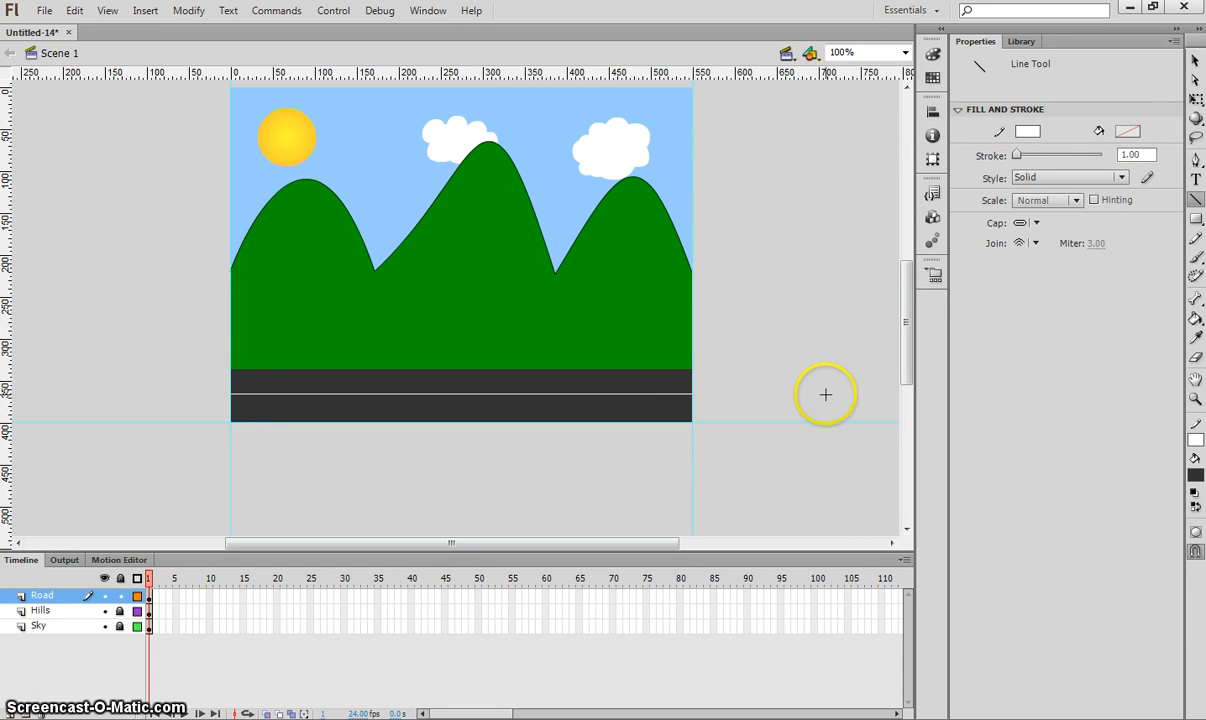
Step: Change the road's white centre line to the Dashed stroke style
{"action": "left_click", "coordinate": [1195, 62]}
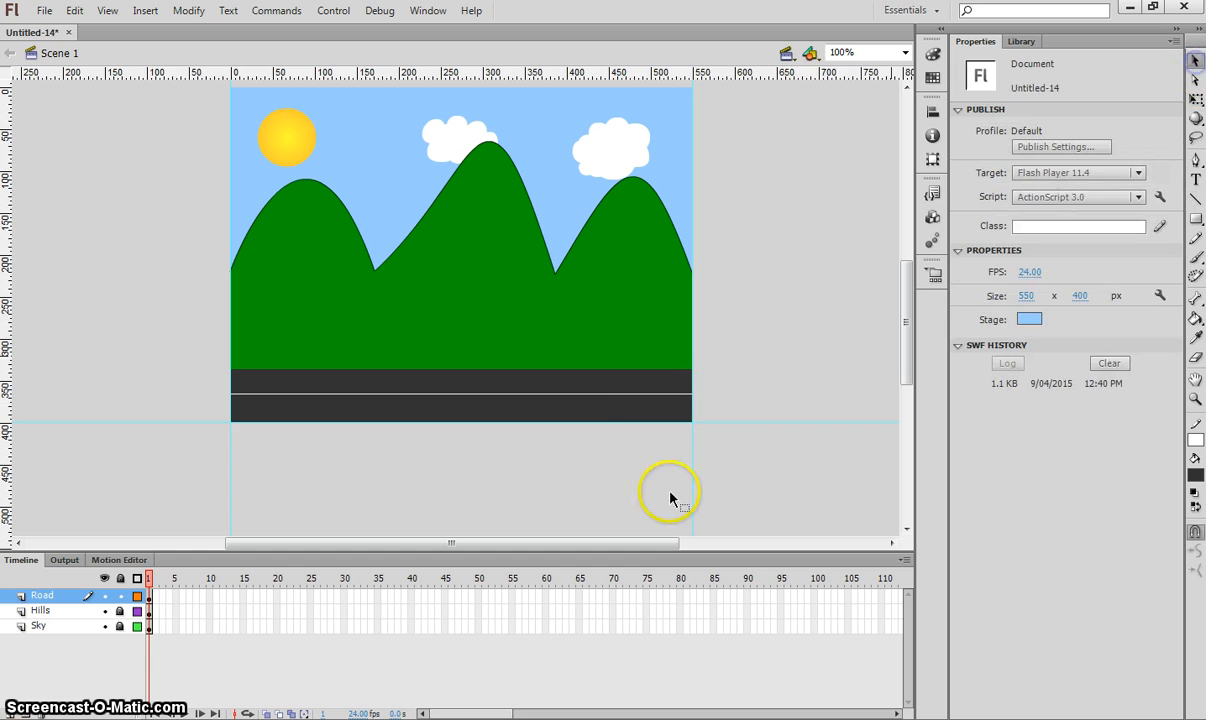
{"action": "left_click", "coordinate": [668, 395]}
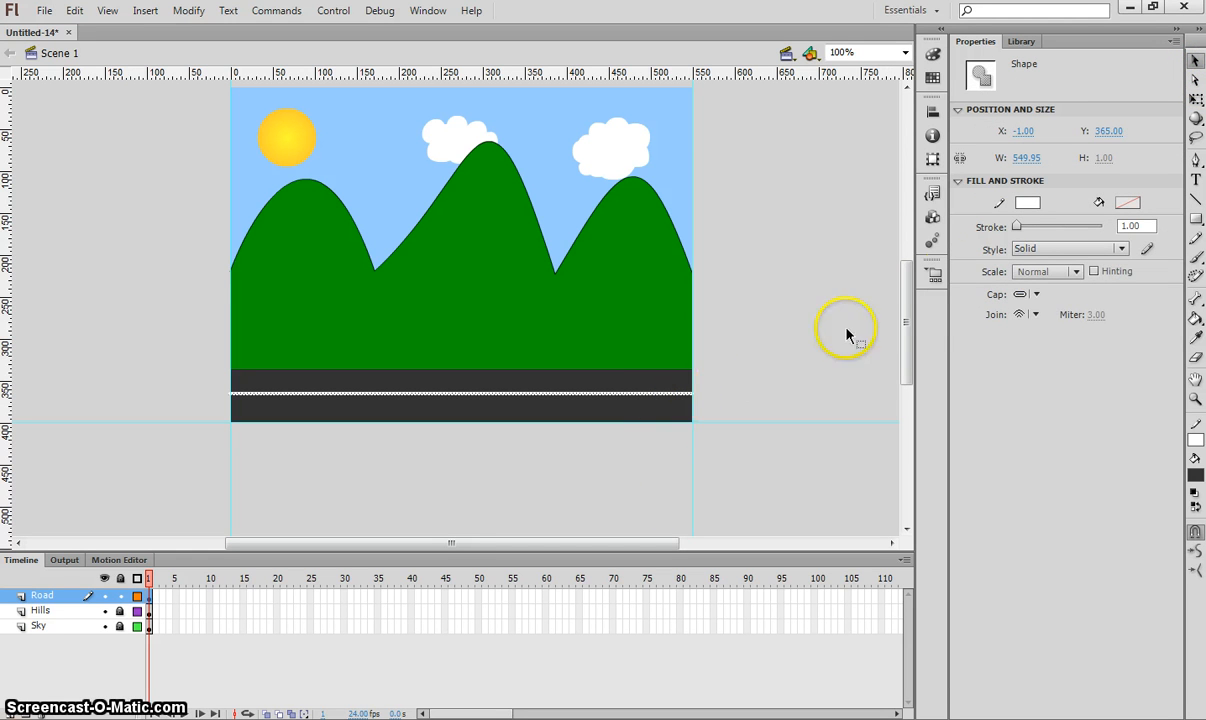
{"action": "left_click", "coordinate": [1040, 248]}
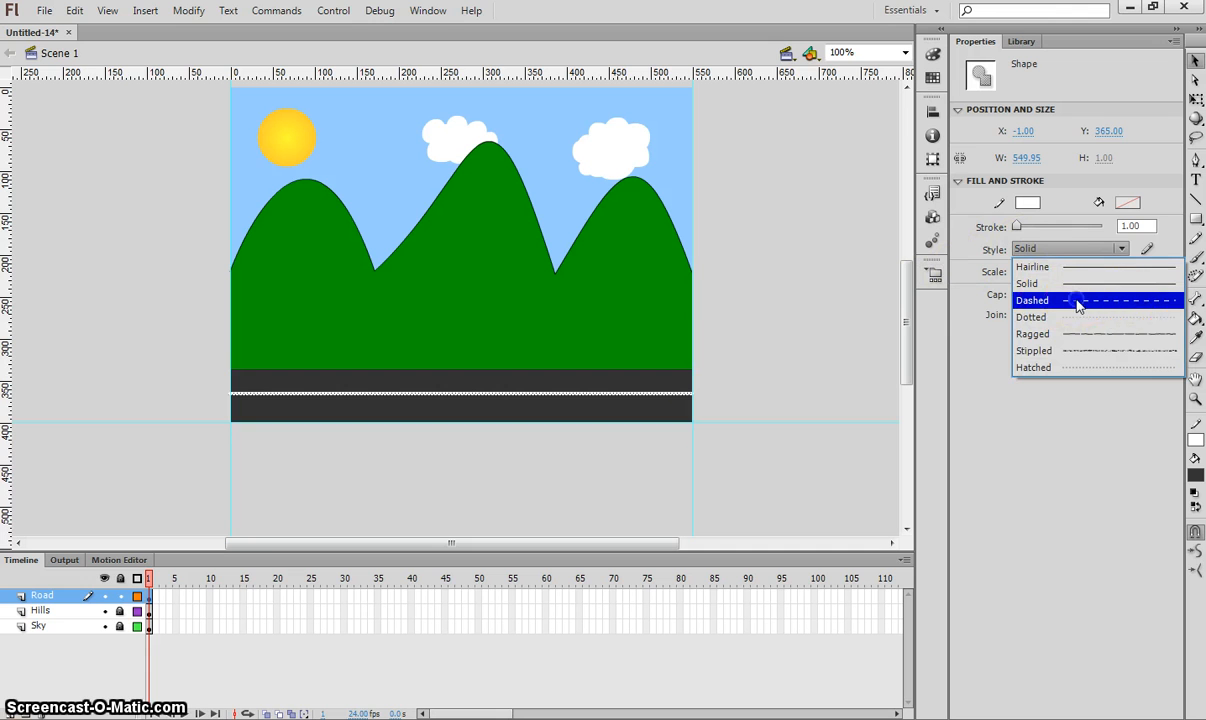
{"action": "left_click", "coordinate": [1078, 300]}
{"action": "left_click", "coordinate": [800, 385]}
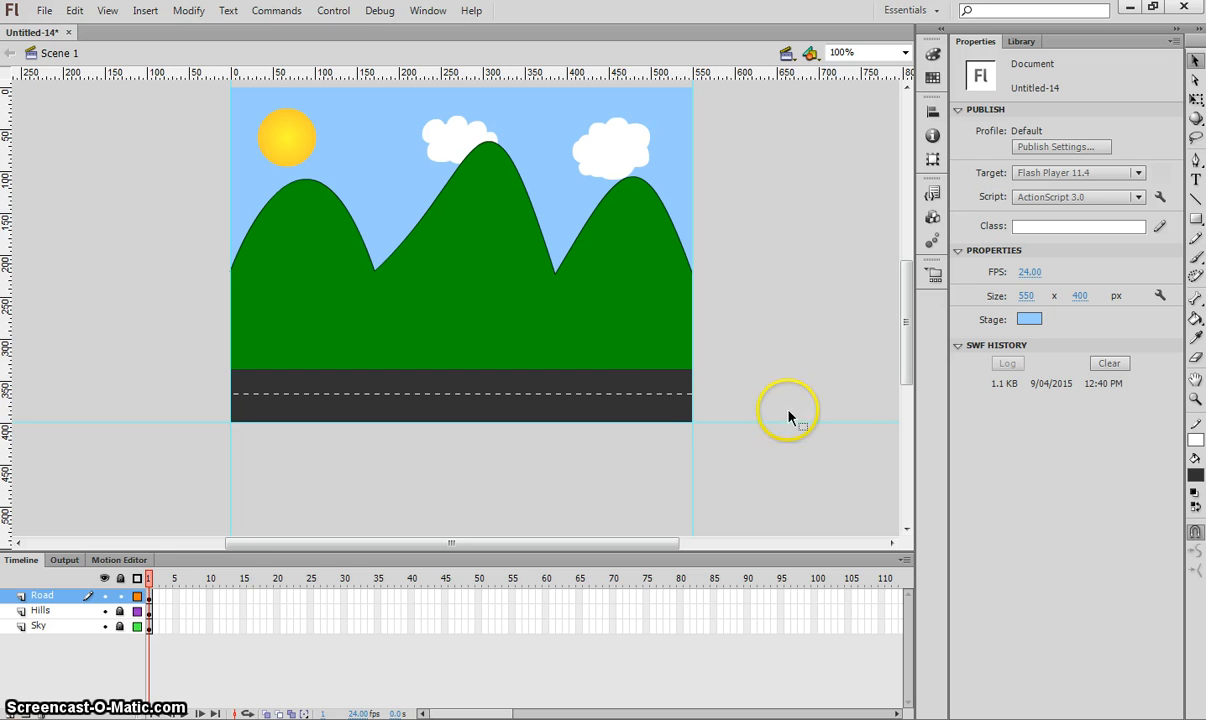
Step: Fit the stage in the window and look through the Deco Tool's drawing effects
{"action": "left_click", "coordinate": [900, 54]}
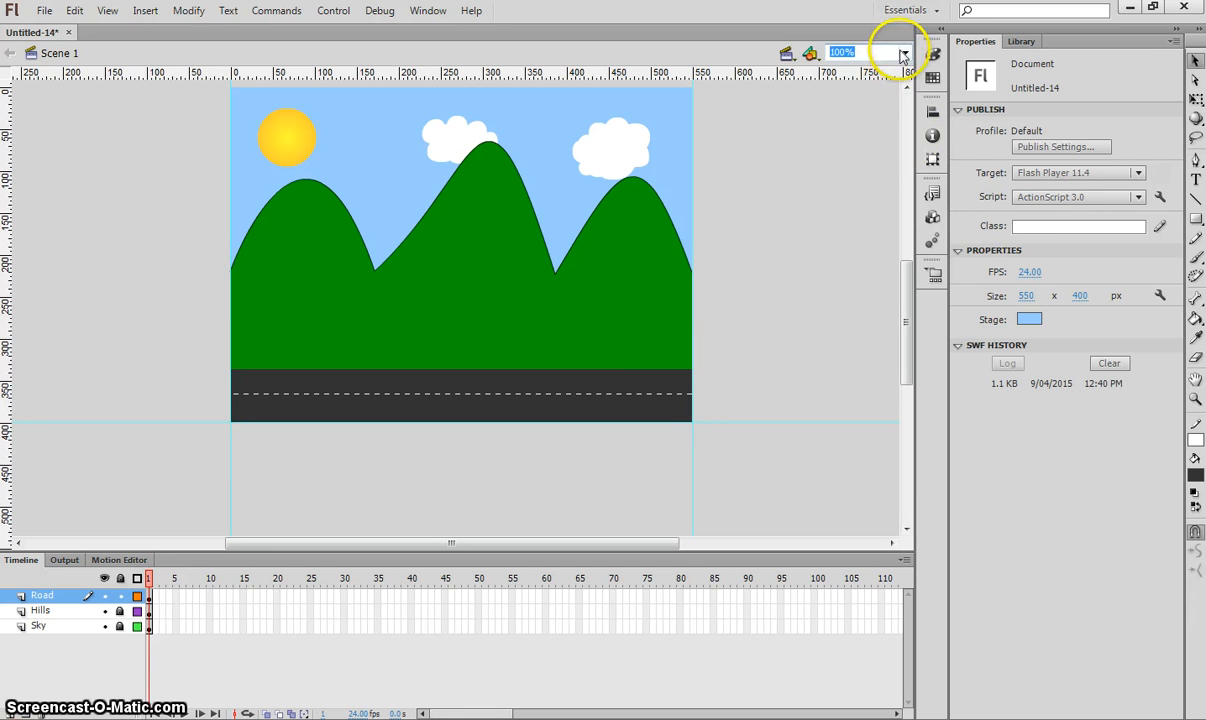
{"action": "left_click", "coordinate": [903, 54]}
{"action": "left_click", "coordinate": [850, 62]}
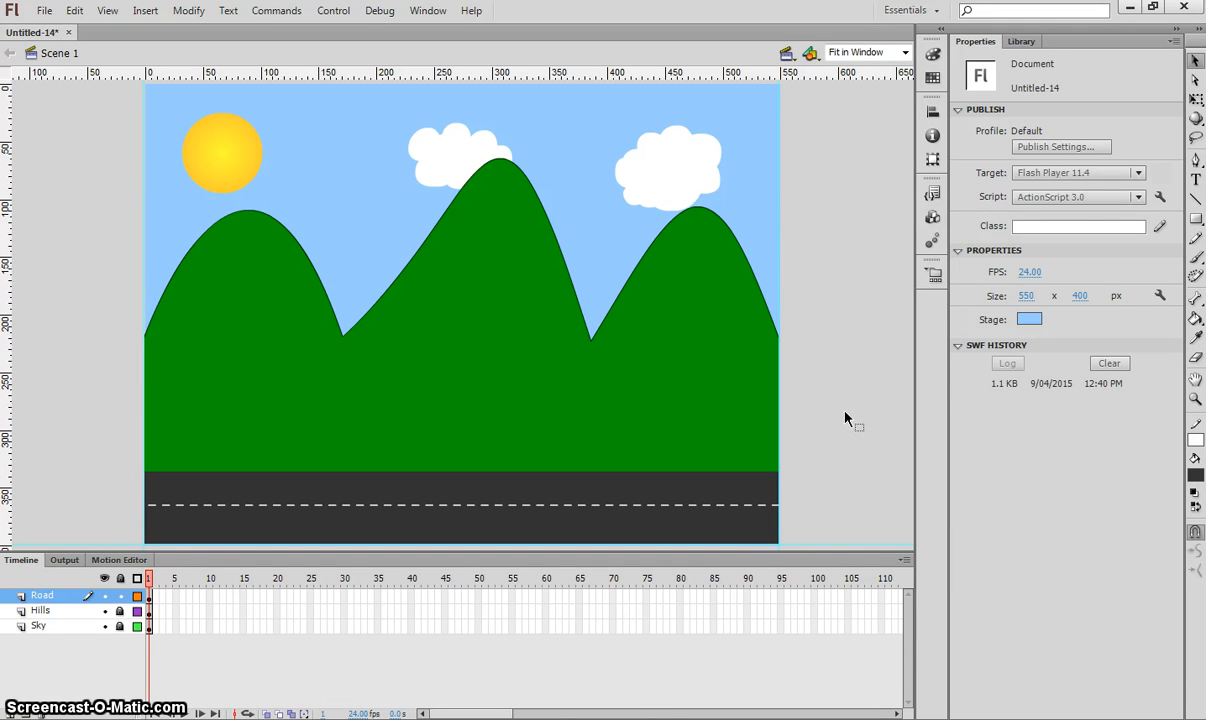
{"action": "left_click", "coordinate": [1196, 277]}
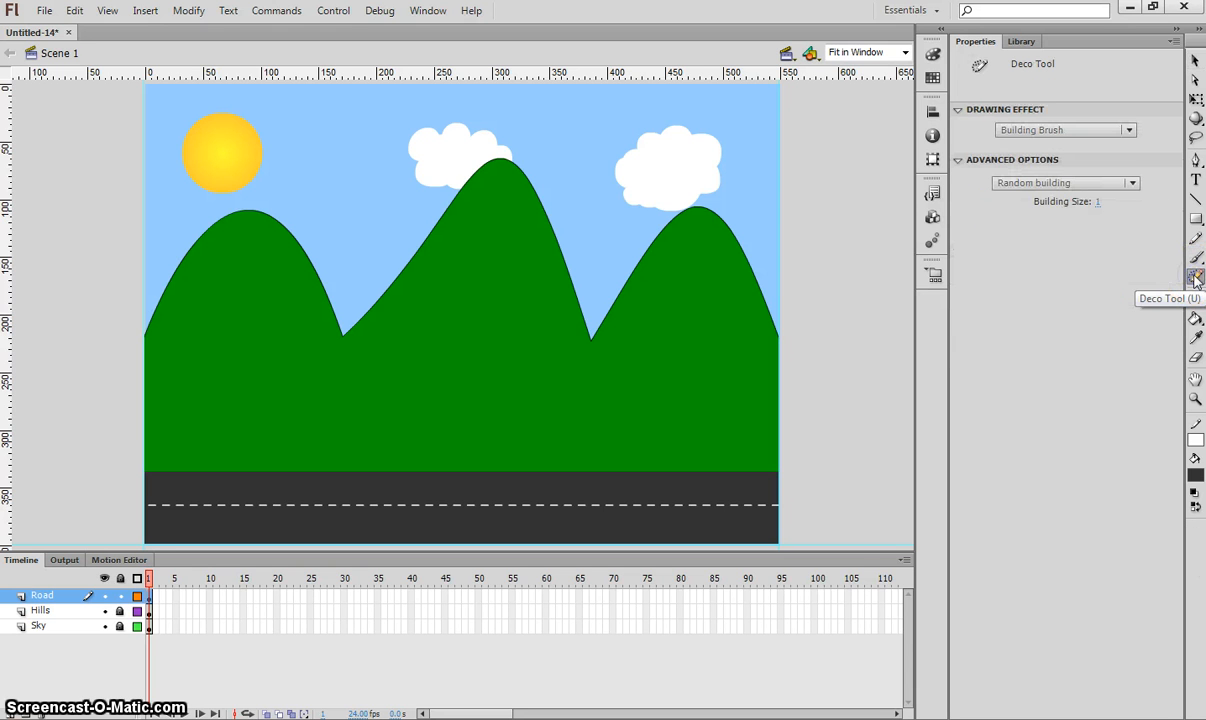
{"action": "left_click", "coordinate": [1080, 128]}
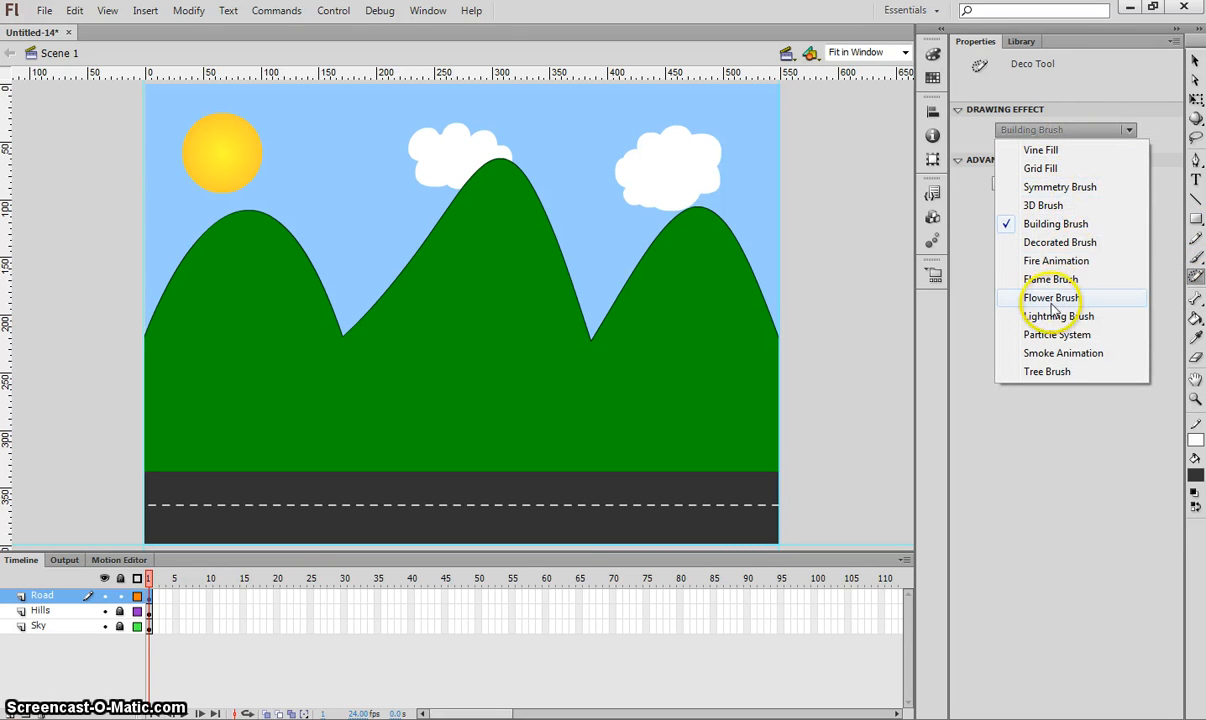
{"action": "left_click", "coordinate": [978, 482]}
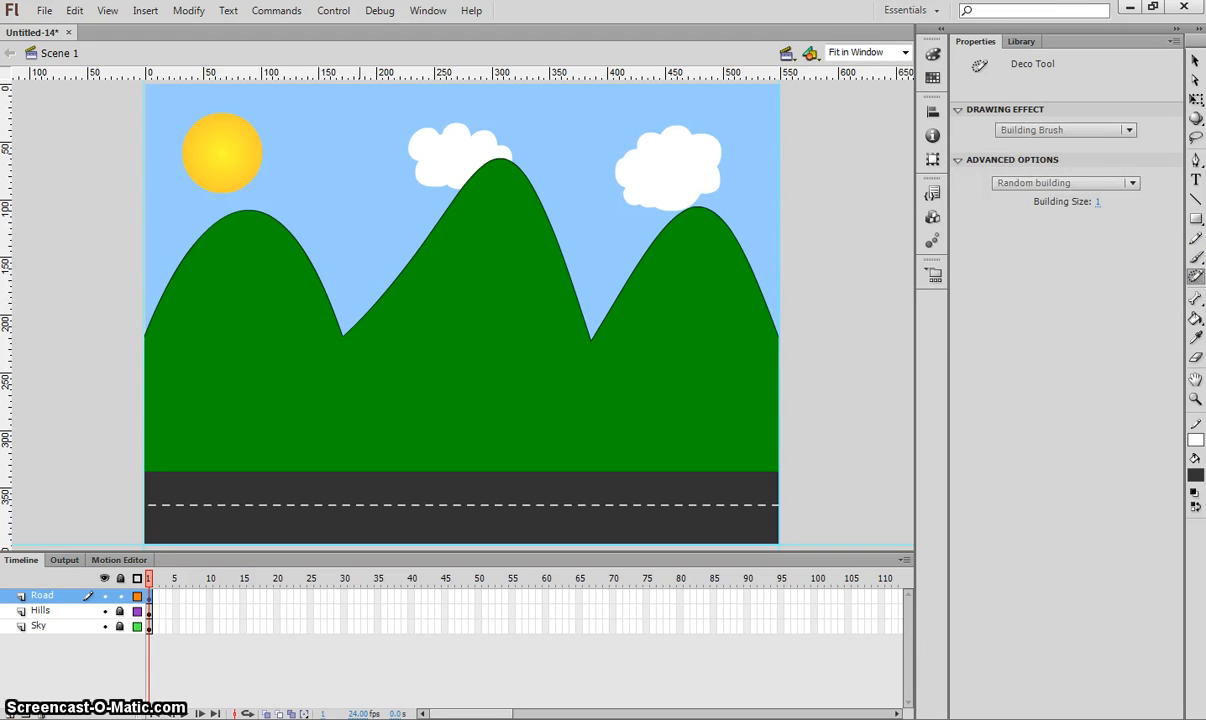
Step: Add a new layer named Buildings above the Road layer
{"action": "left_click", "coordinate": [9, 714]}
{"action": "double_click", "coordinate": [40, 596]}
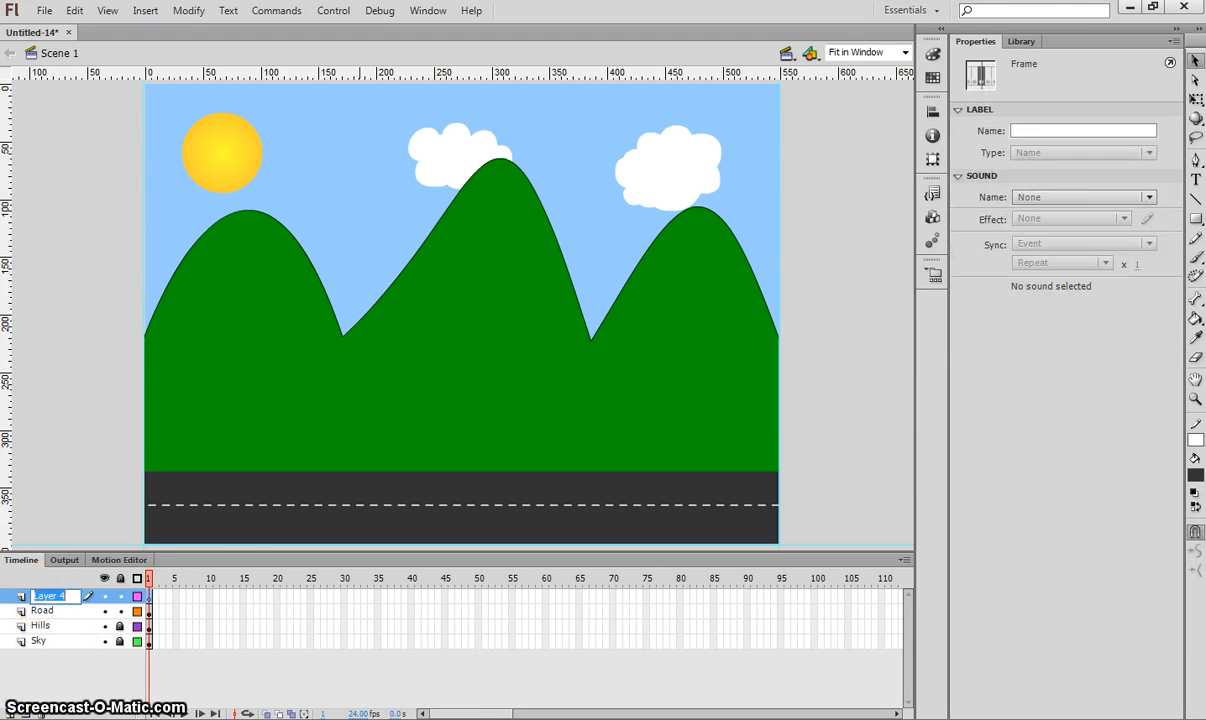
{"action": "type", "text": "Buildings"}
{"action": "key", "text": "Return"}
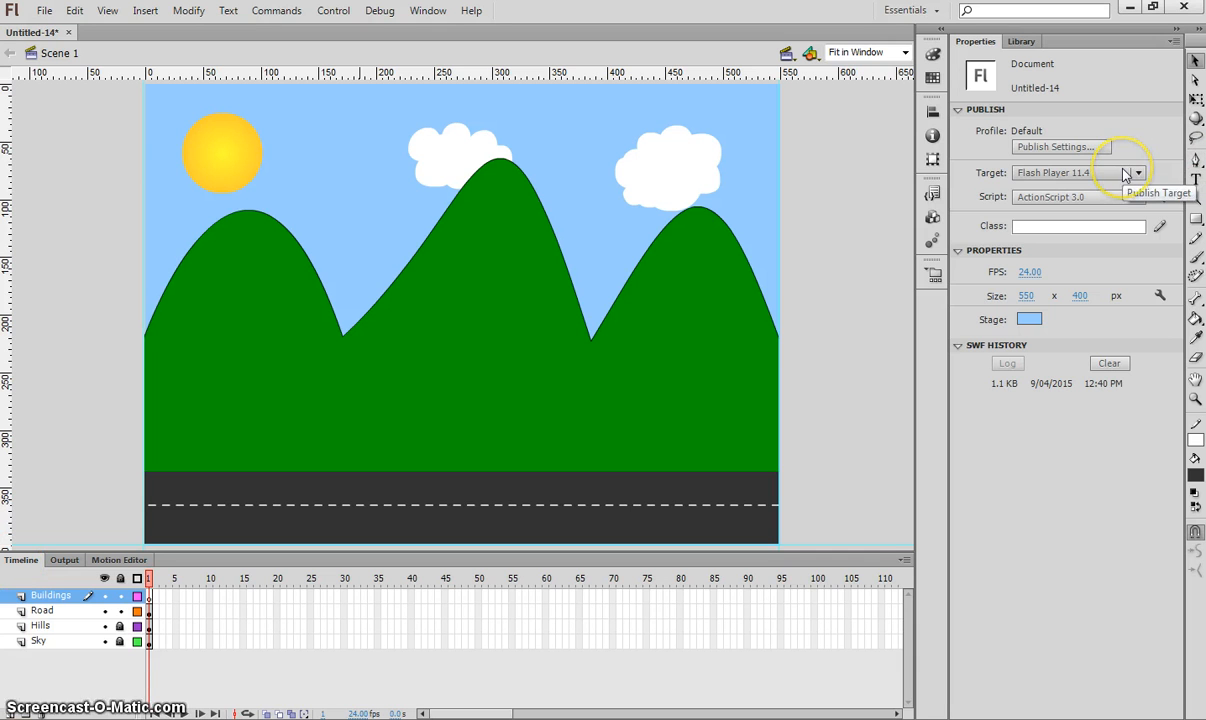
Step: Try the Deco Tool's Tree Brush with the Winter Deciduous type in front of the hills, and undo the drawn tree
{"action": "left_click", "coordinate": [1196, 274]}
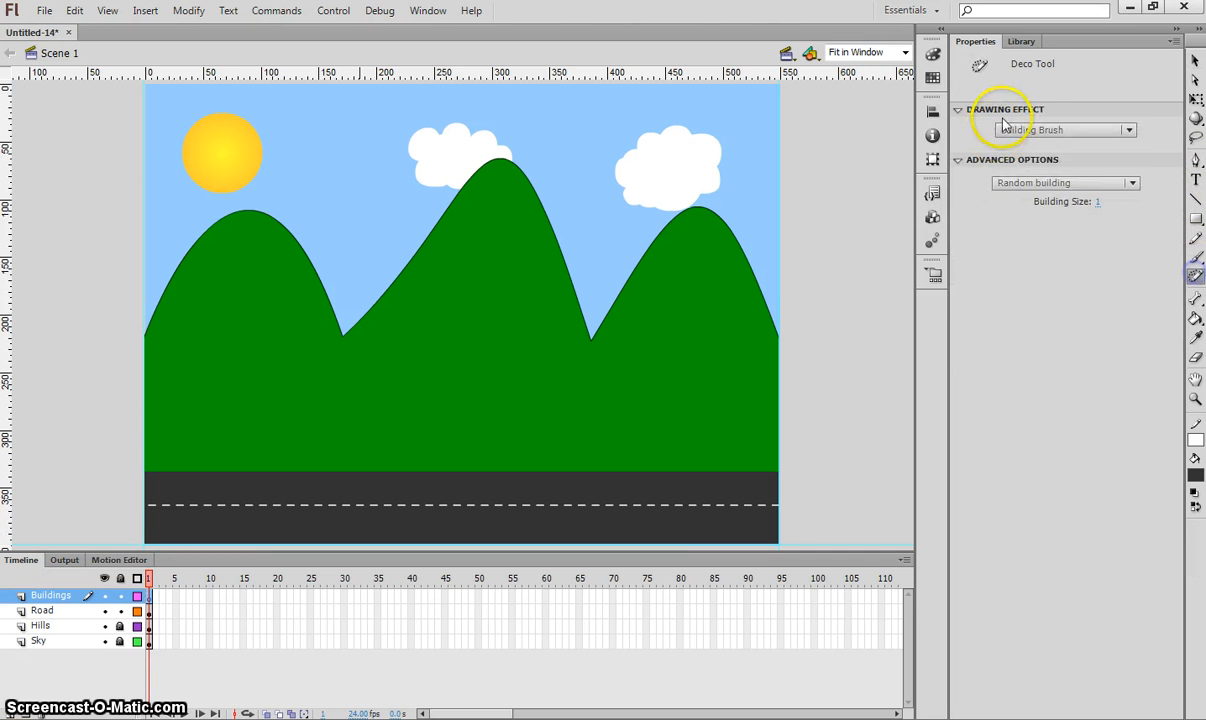
{"action": "left_click", "coordinate": [1023, 128]}
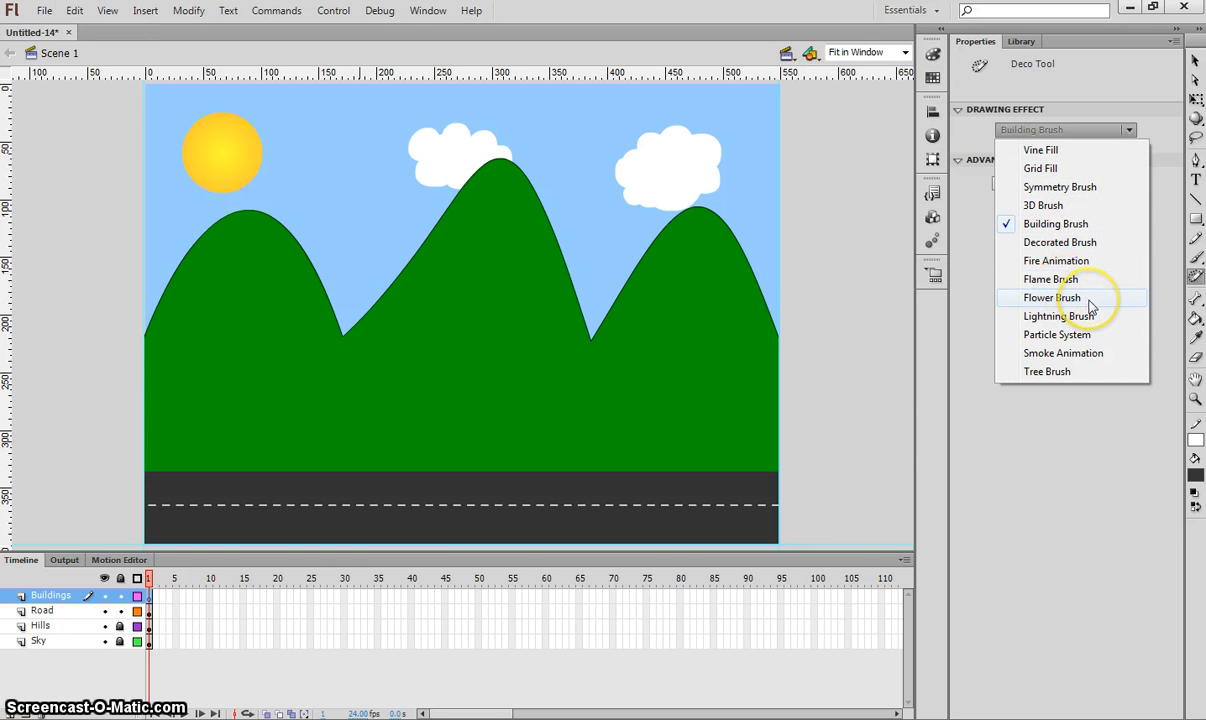
{"action": "left_click", "coordinate": [1077, 371]}
{"action": "left_click", "coordinate": [1042, 184]}
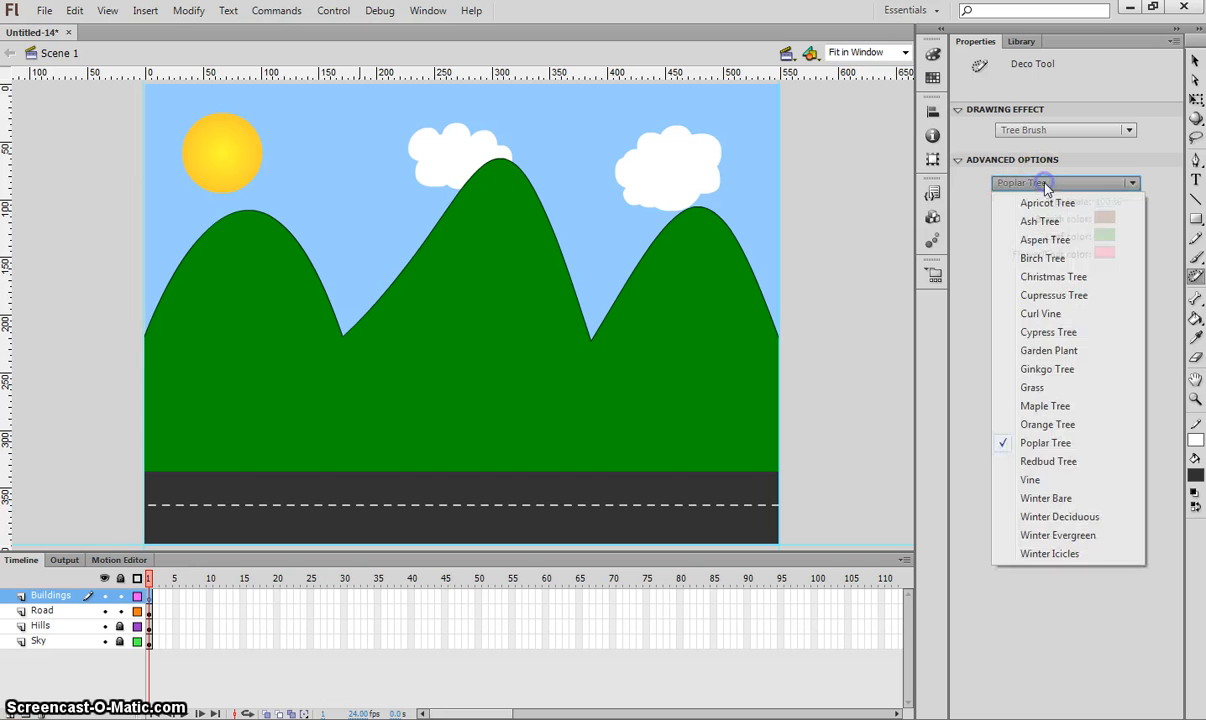
{"action": "left_click", "coordinate": [1060, 516]}
{"action": "mouse_move", "coordinate": [576, 445]}
{"action": "left_mouse_down"}
{"action": "mouse_move", "coordinate": [565, 461]}
{"action": "mouse_move", "coordinate": [572, 428]}
{"action": "left_mouse_up"}
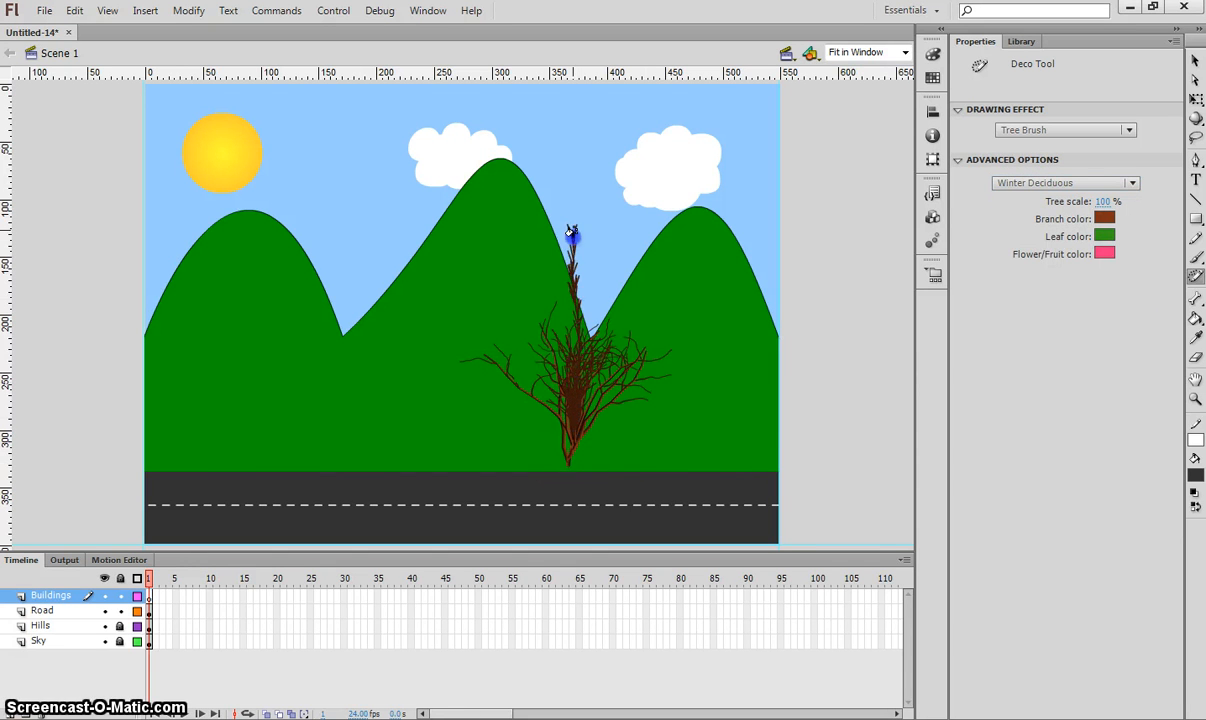
{"action": "left_click_drag", "start_coordinate": [576, 196], "coordinate": [576, 196]}
{"action": "key", "text": "ctrl+z"}
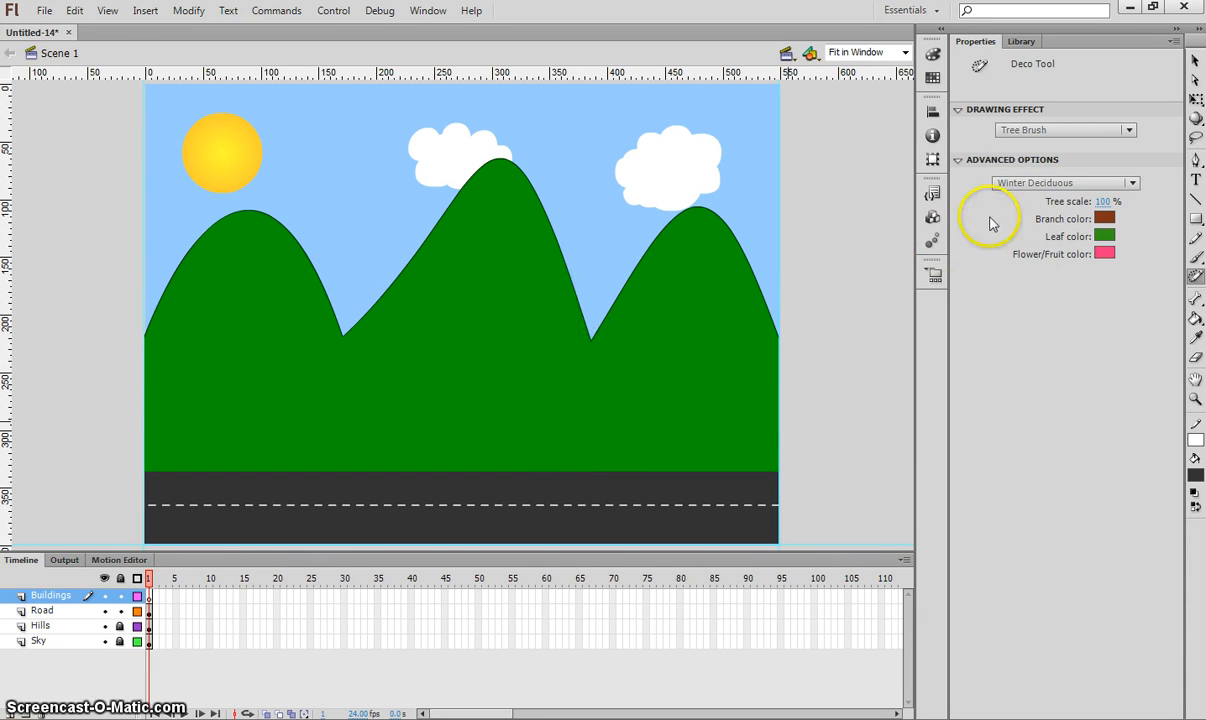
Step: Try the Aspen Tree type on the green hills above the road, and undo the drawn tree
{"action": "left_click", "coordinate": [1034, 183]}
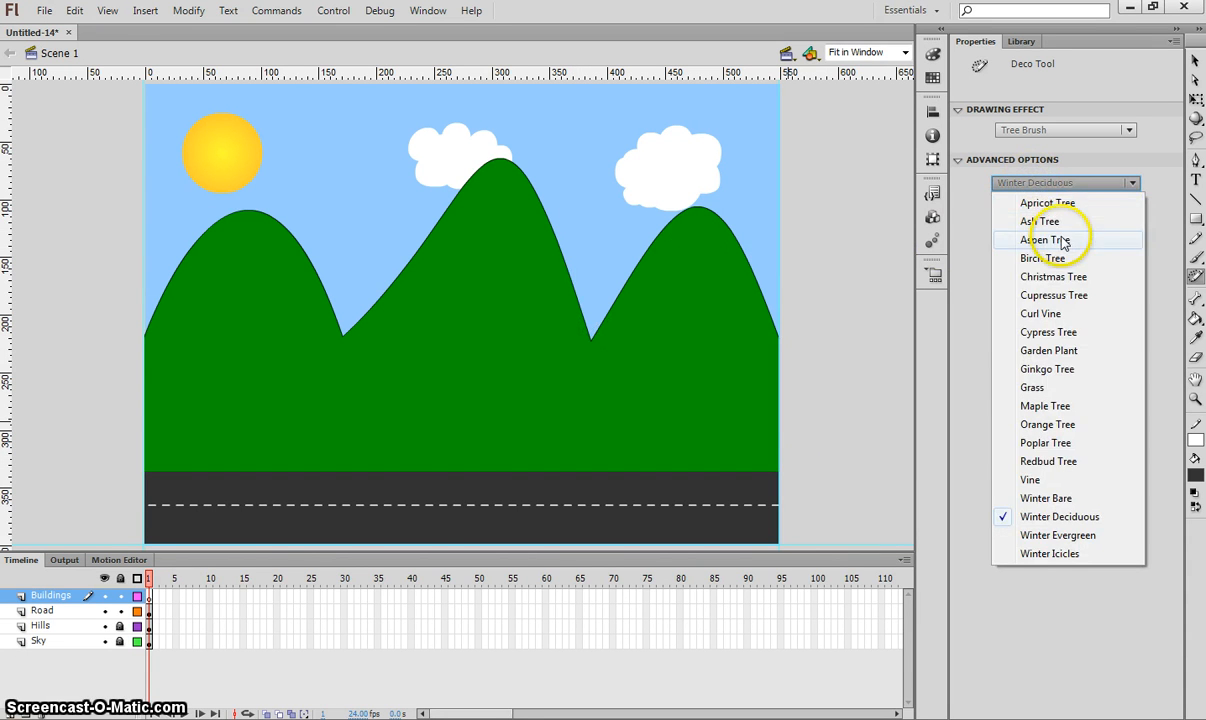
{"action": "left_click", "coordinate": [1044, 239]}
{"action": "left_click_drag", "start_coordinate": [444, 463], "coordinate": [472, 272]}
{"action": "key", "text": "ctrl+z"}
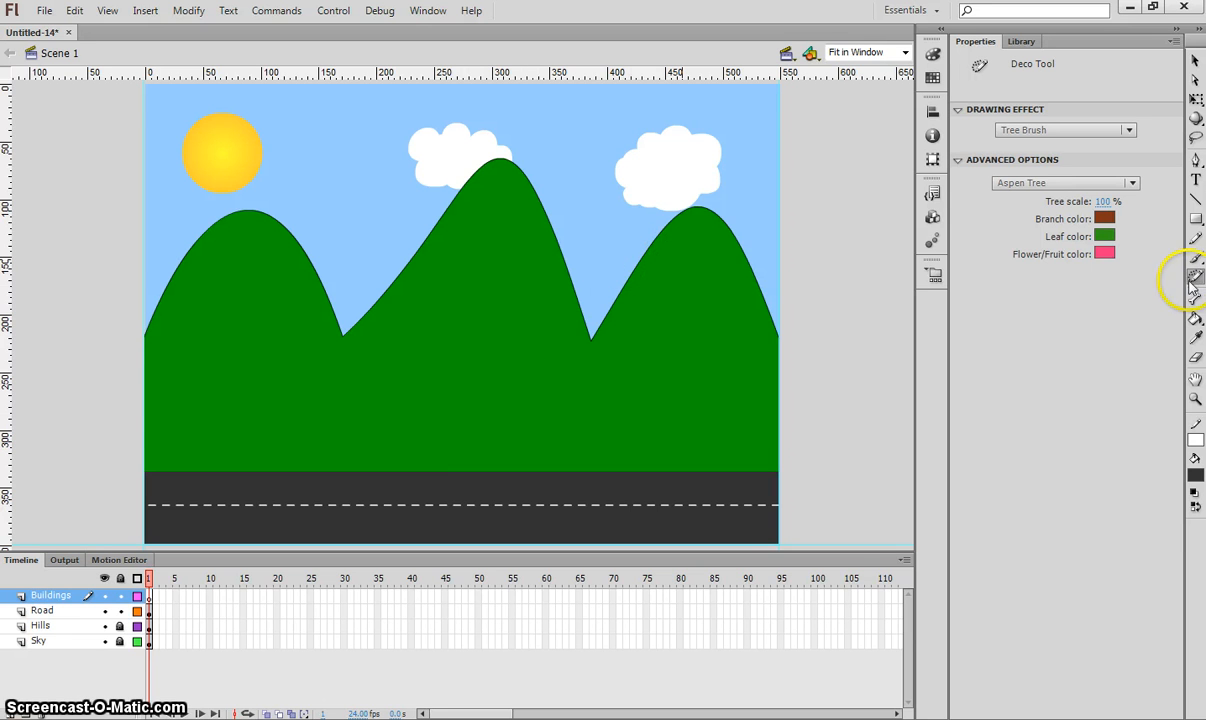
Step: Set the Deco Tool's drawing effect to Building Brush with the Random building option
{"action": "left_click", "coordinate": [1118, 130]}
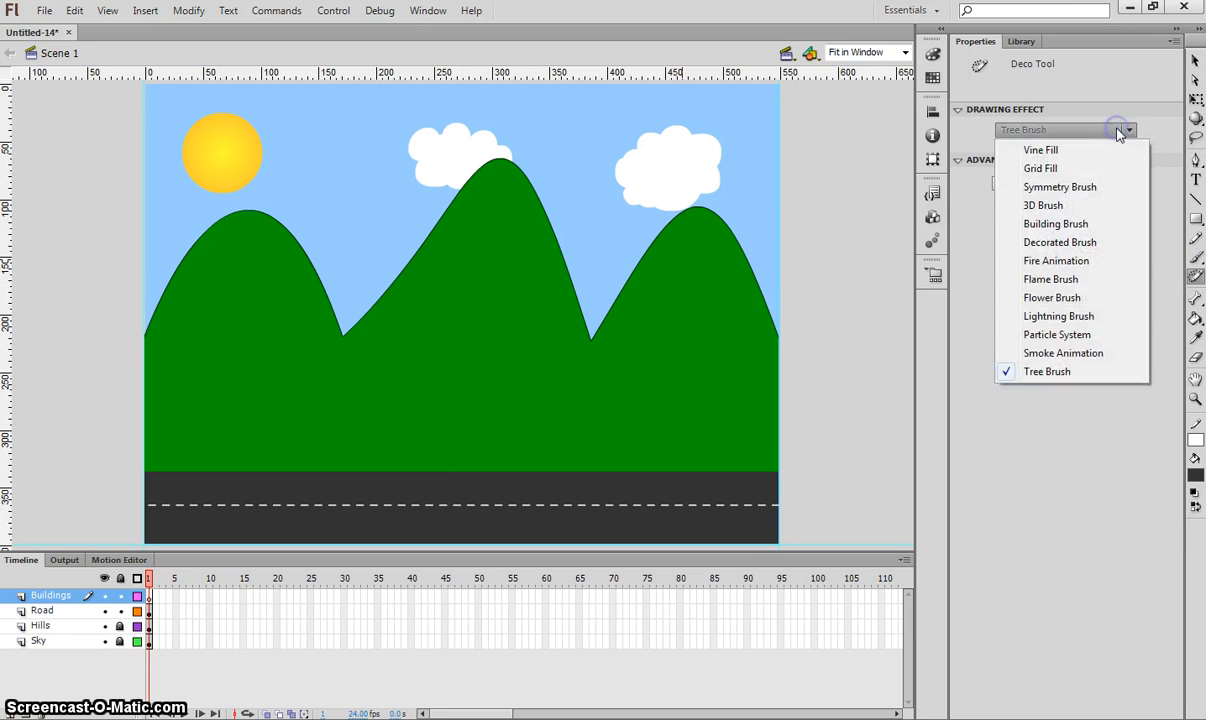
{"action": "left_click", "coordinate": [1077, 225]}
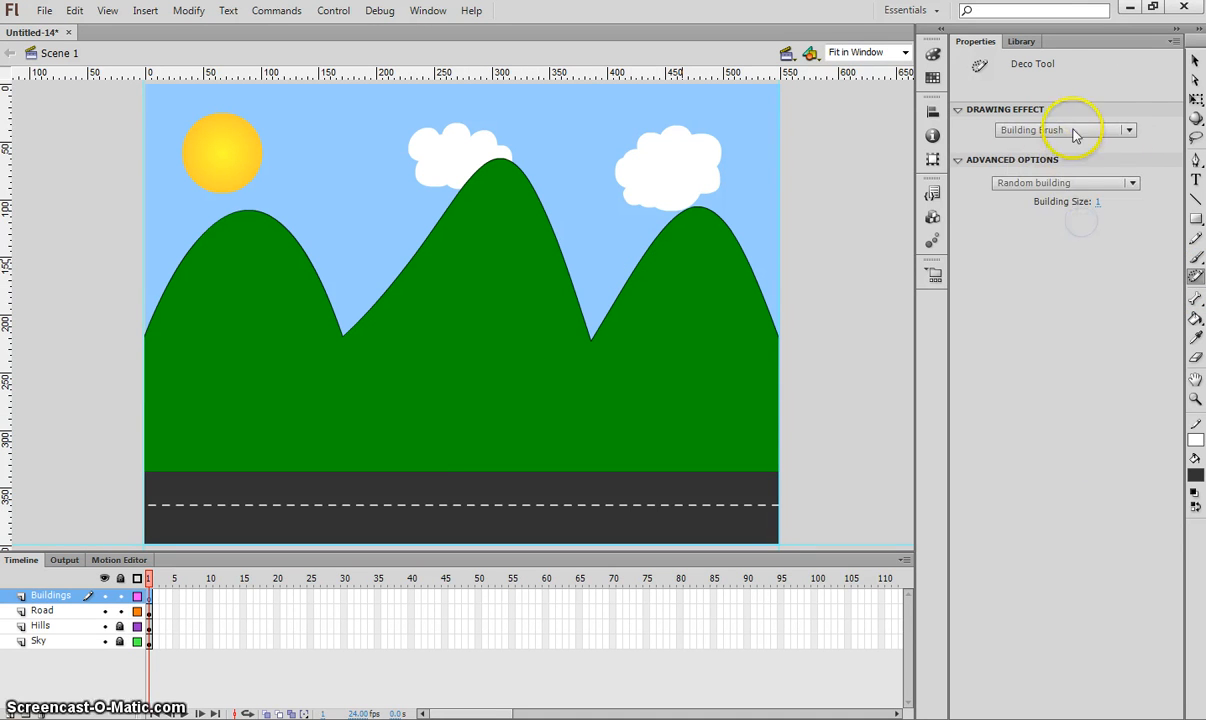
{"action": "left_click", "coordinate": [1055, 188]}
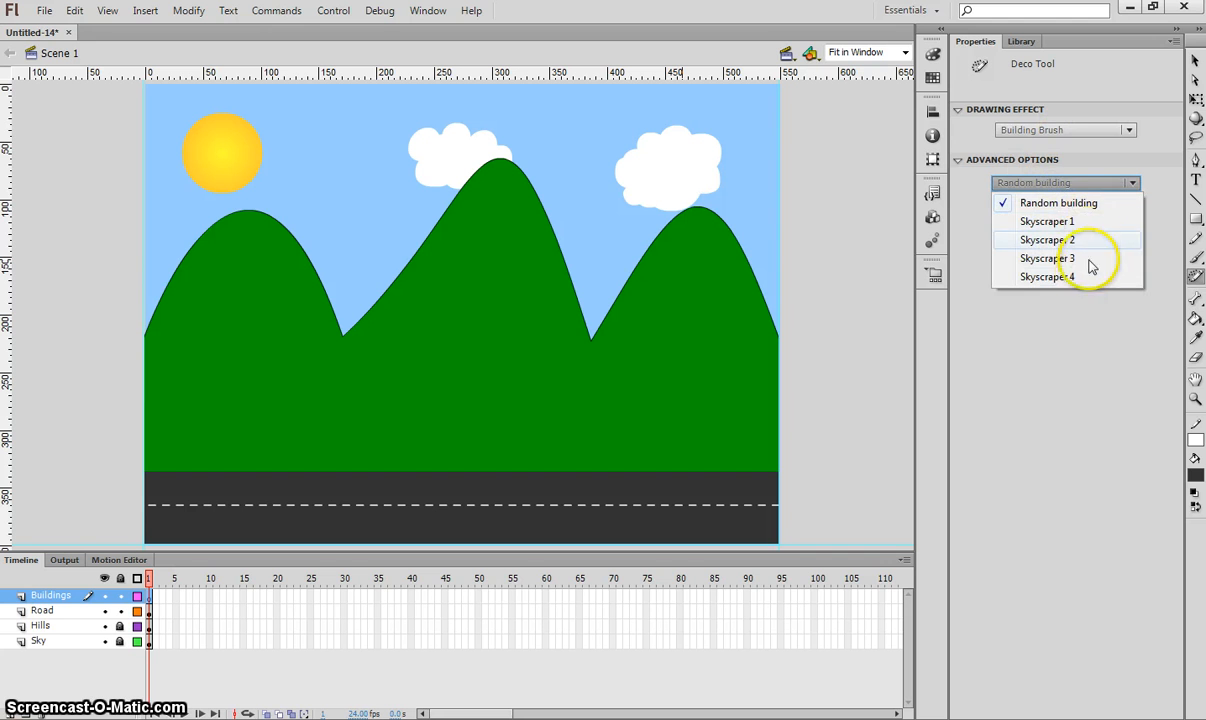
{"action": "left_click", "coordinate": [1052, 203]}
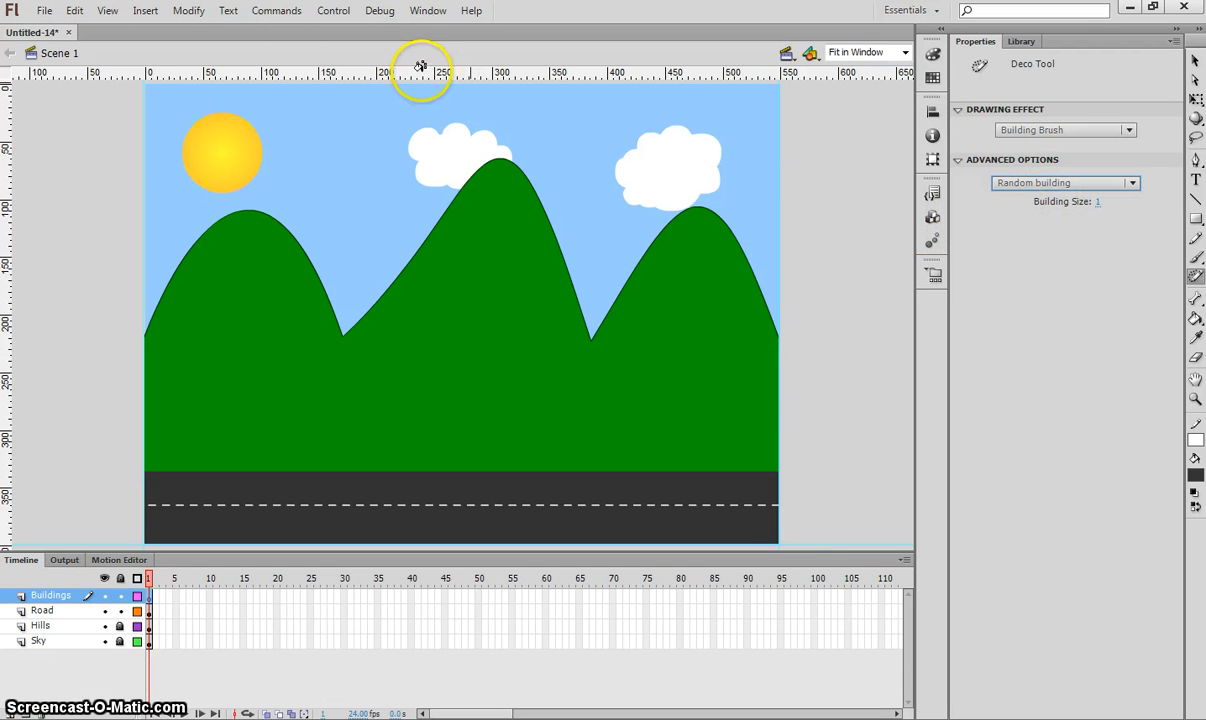
Step: Place a horizontal ruler guide along the road's upper edge
{"action": "left_click", "coordinate": [1195, 60]}
{"action": "left_click_drag", "start_coordinate": [587, 74], "coordinate": [767, 477]}
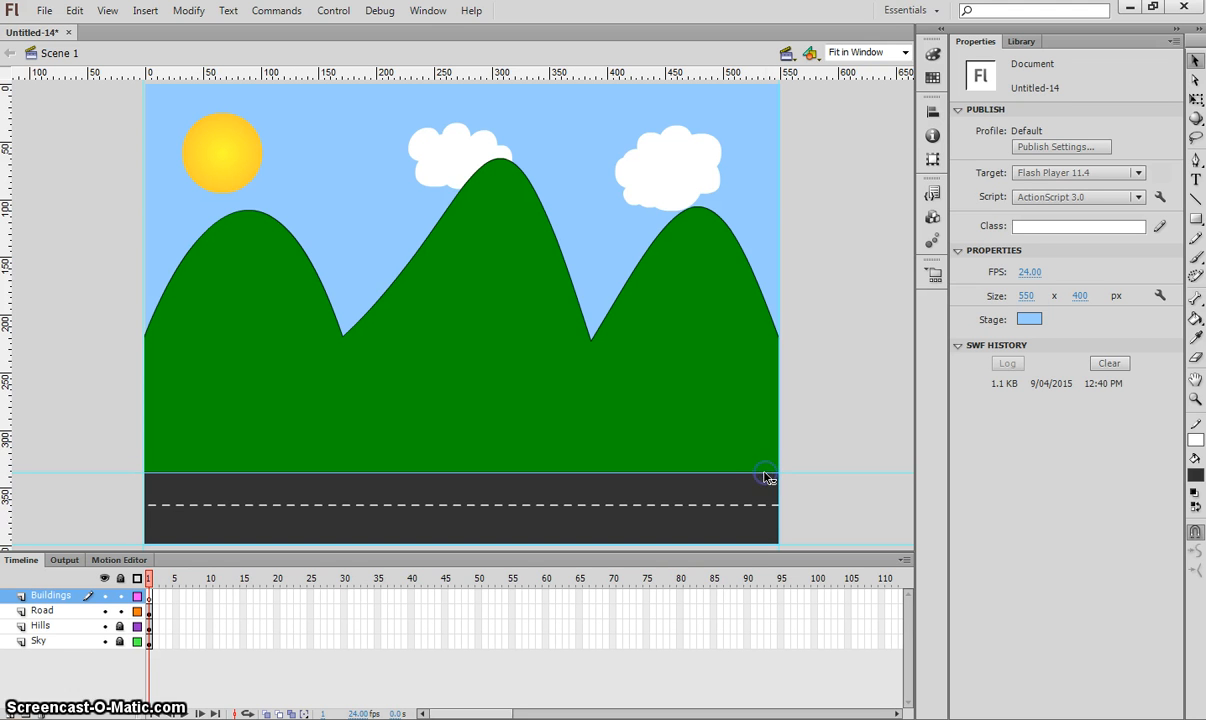
Step: Draw three random buildings of different heights with the Building Brush, standing on the guide in the right half of the scene
{"action": "left_click", "coordinate": [1196, 277]}
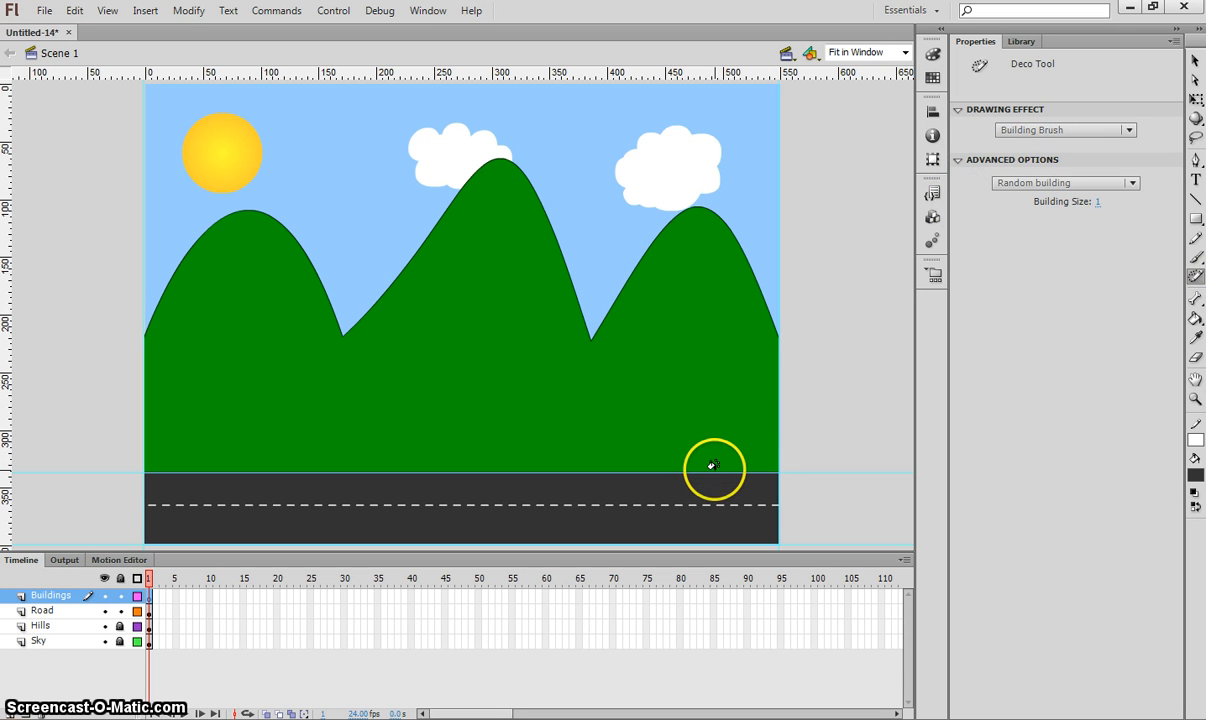
{"action": "left_click_drag", "start_coordinate": [715, 467], "coordinate": [708, 280]}
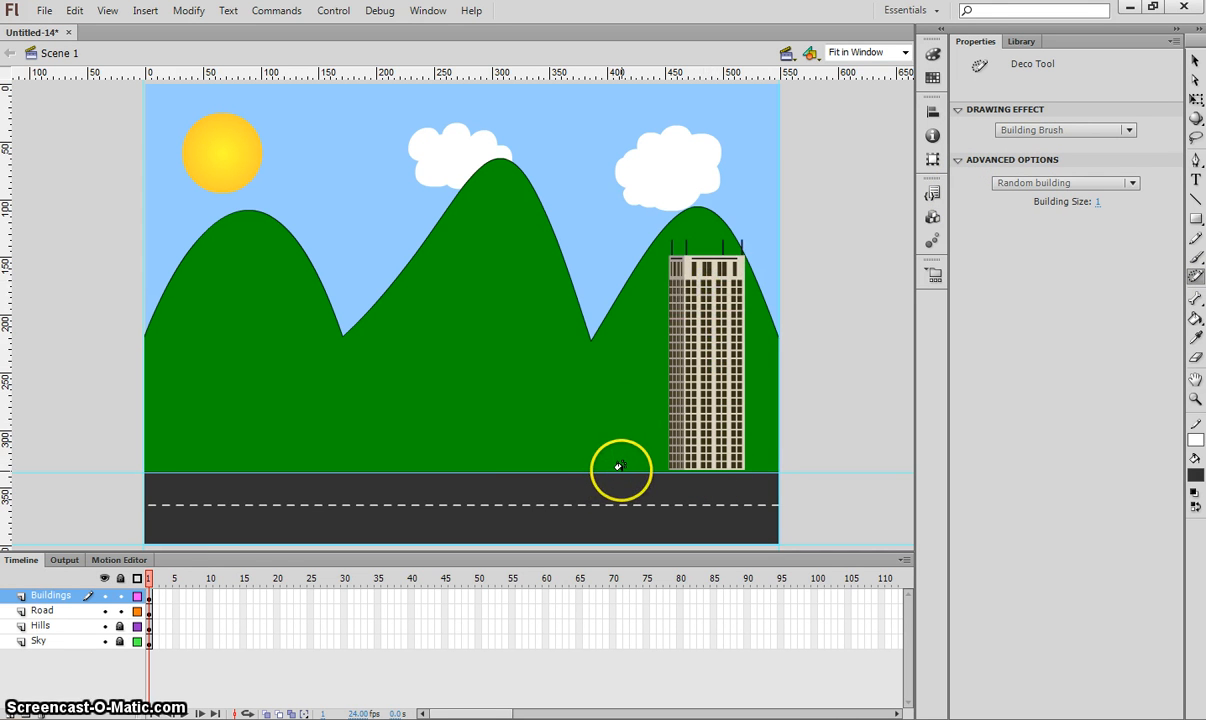
{"action": "left_click_drag", "start_coordinate": [624, 467], "coordinate": [624, 312]}
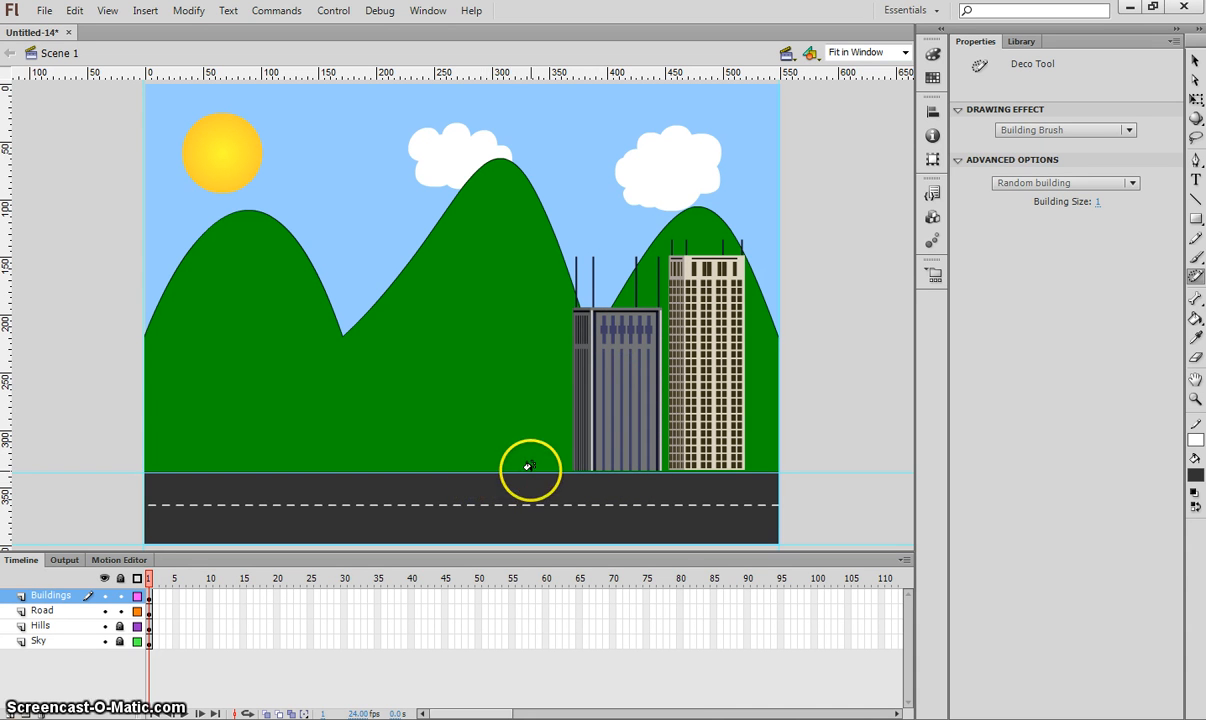
{"action": "left_click_drag", "start_coordinate": [525, 468], "coordinate": [528, 215]}
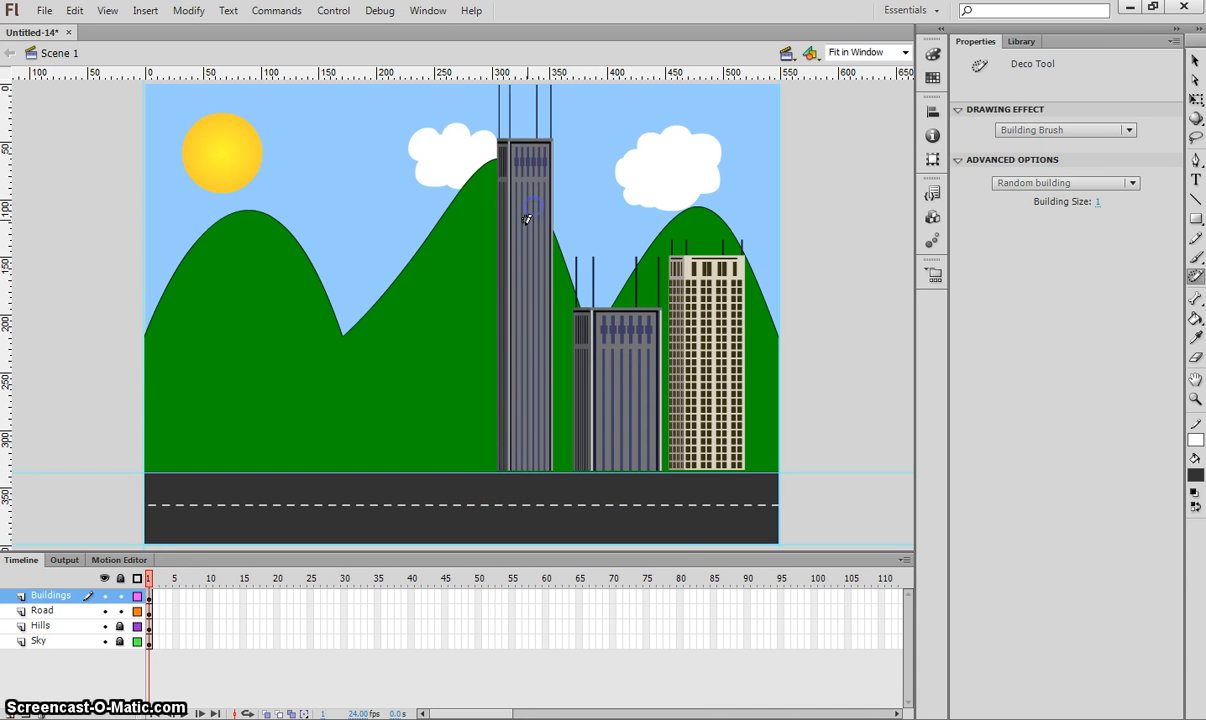
Step: Draw three more random buildings along the guide from the middle to the left edge of the scene, undoing badly placed attempts
{"action": "left_click_drag", "start_coordinate": [455, 472], "coordinate": [461, 310]}
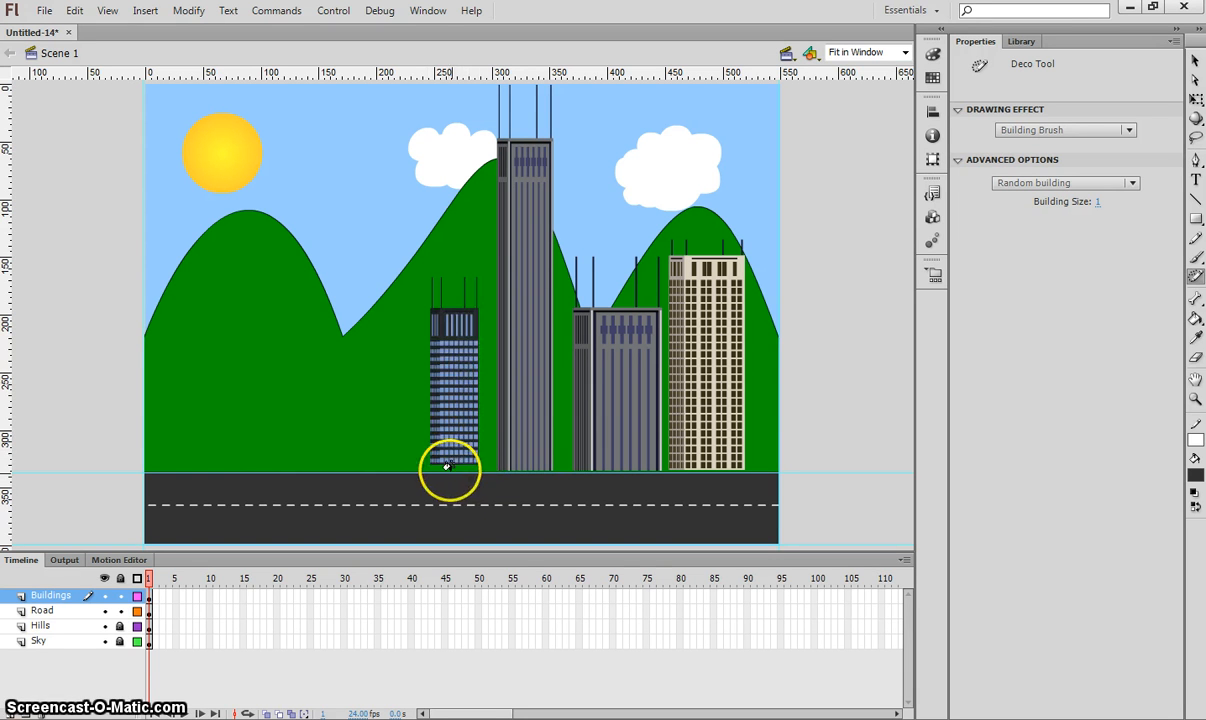
{"action": "key", "text": "ctrl+z"}
{"action": "mouse_move", "coordinate": [436, 471]}
{"action": "left_mouse_down"}
{"action": "mouse_move", "coordinate": [417, 312]}
{"action": "mouse_move", "coordinate": [398, 288]}
{"action": "left_mouse_up"}
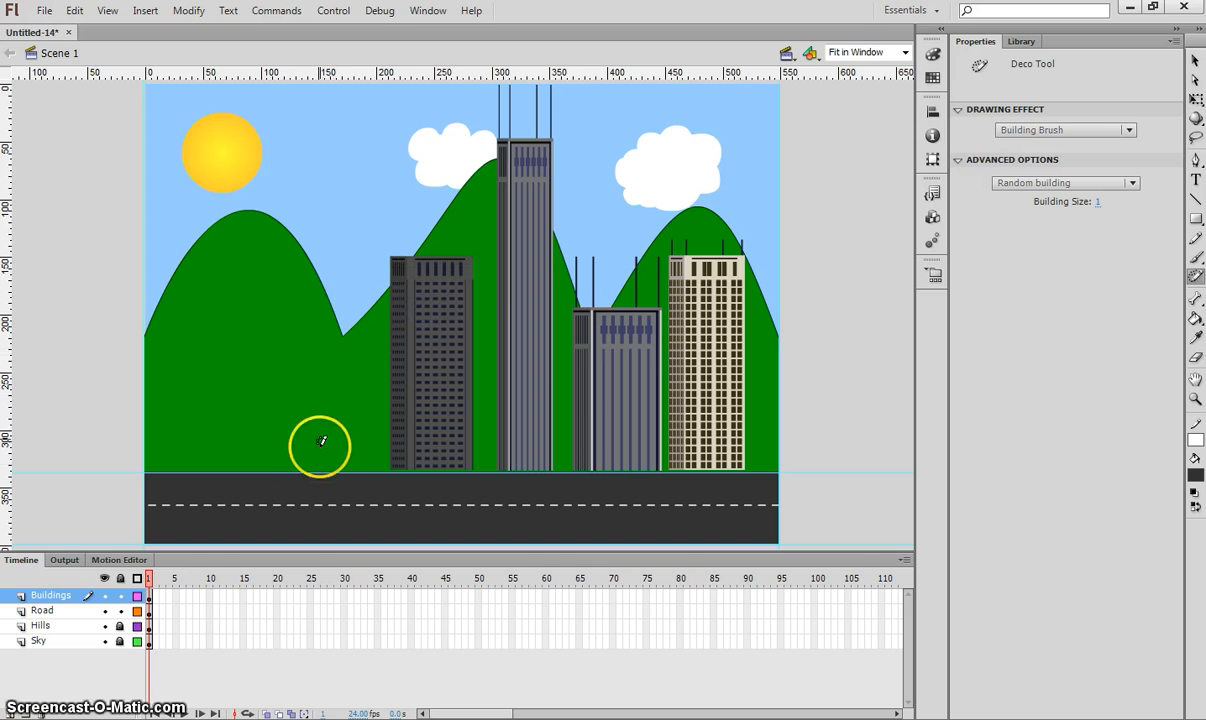
{"action": "left_click_drag", "start_coordinate": [322, 465], "coordinate": [322, 182]}
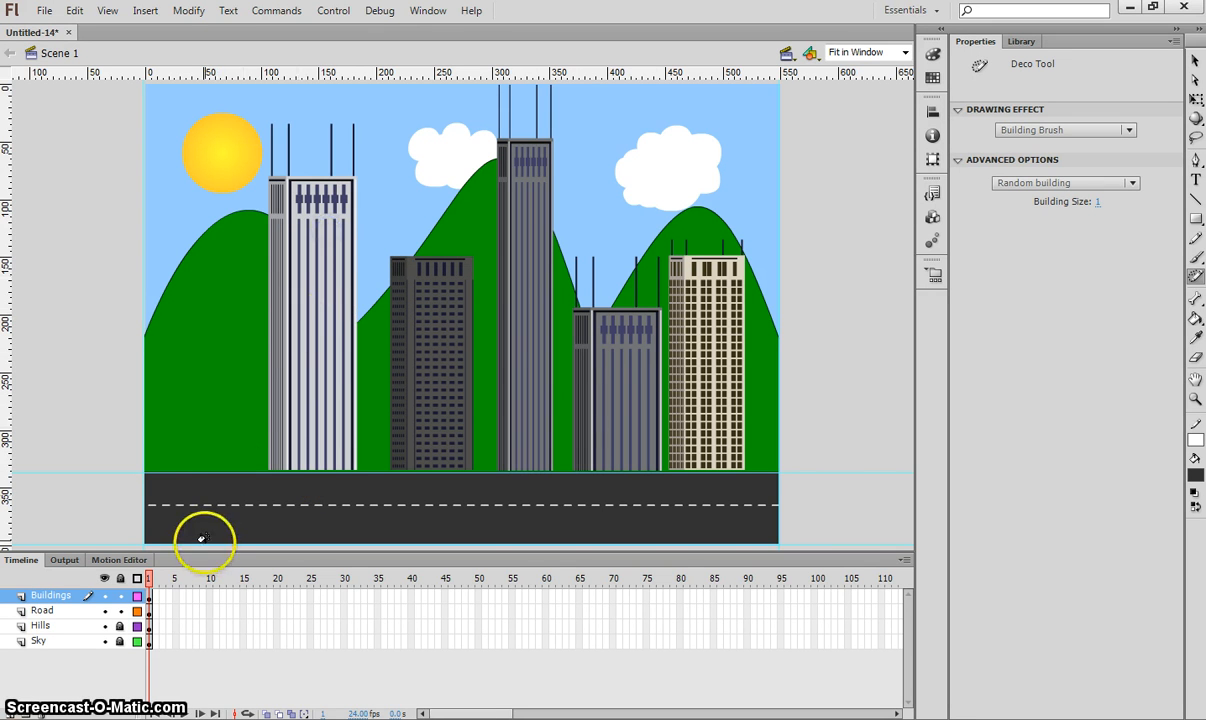
{"action": "left_click_drag", "start_coordinate": [225, 466], "coordinate": [230, 320]}
{"action": "key", "text": "ctrl+z"}
{"action": "left_click_drag", "start_coordinate": [194, 467], "coordinate": [206, 240]}
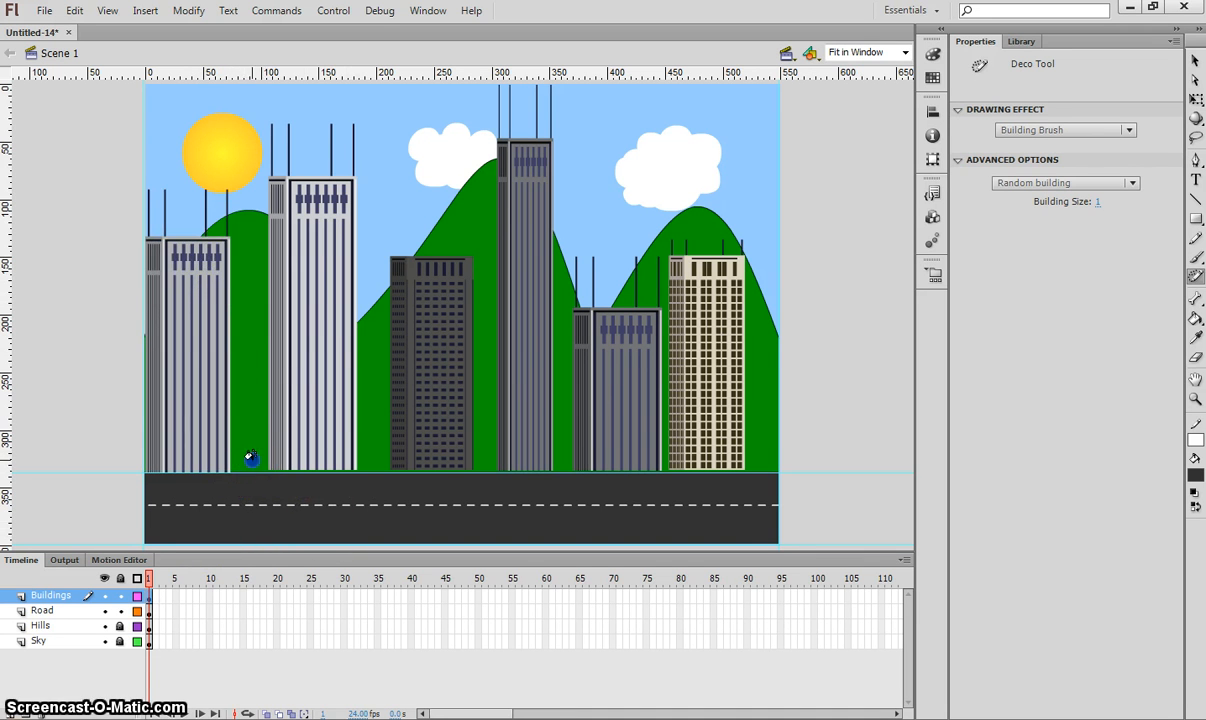
Step: Try several small random buildings in the gap between the two leftmost buildings, and undo each one
{"action": "left_click_drag", "start_coordinate": [251, 457], "coordinate": [260, 325]}
{"action": "key", "text": "ctrl+z"}
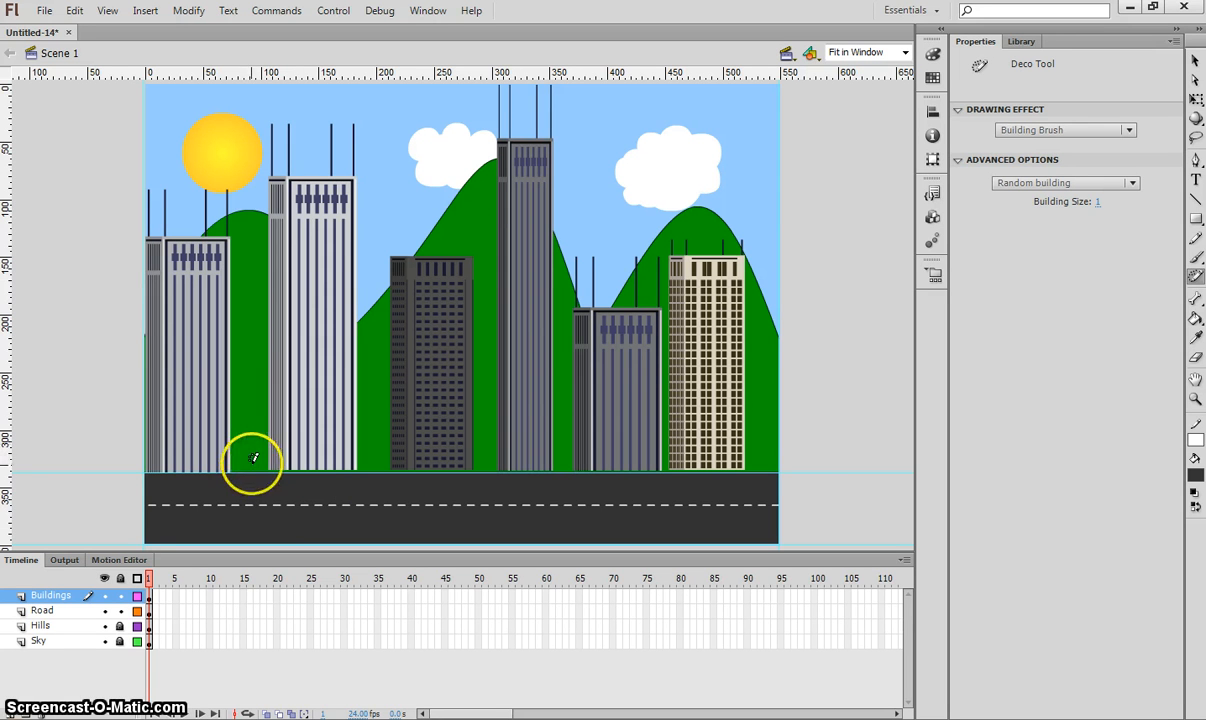
{"action": "left_click_drag", "start_coordinate": [250, 467], "coordinate": [260, 386]}
{"action": "key", "text": "ctrl+z"}
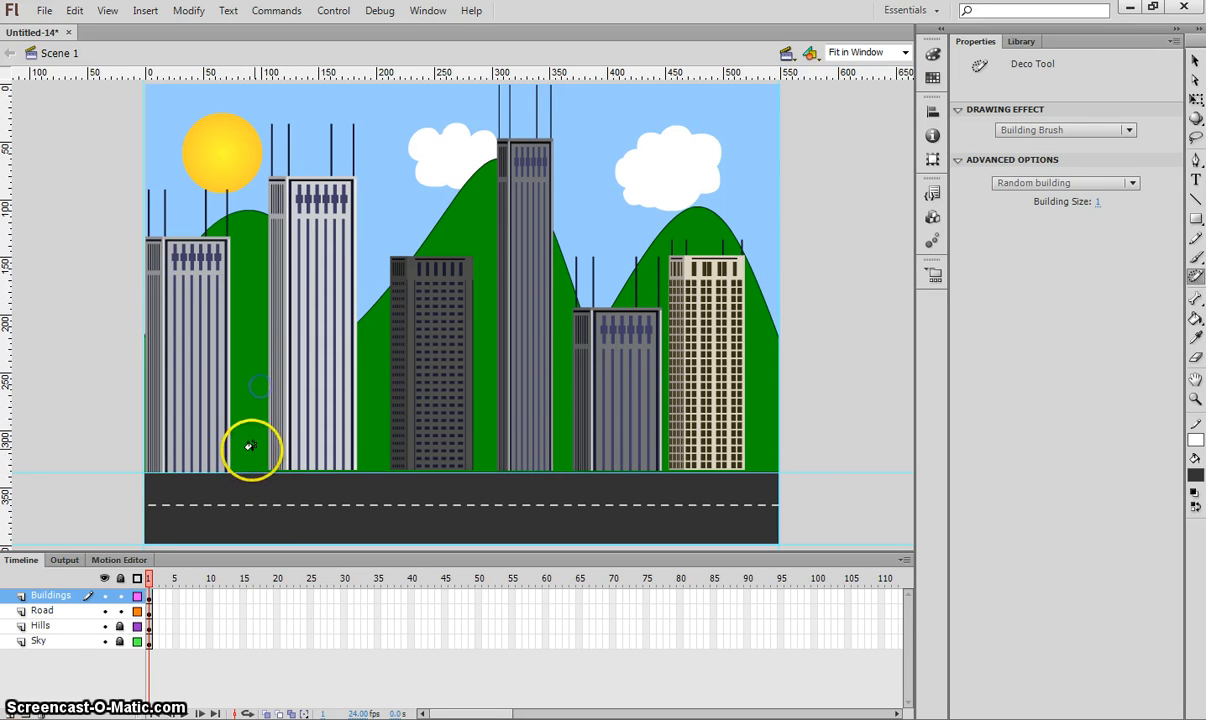
{"action": "left_click_drag", "start_coordinate": [250, 459], "coordinate": [338, 397]}
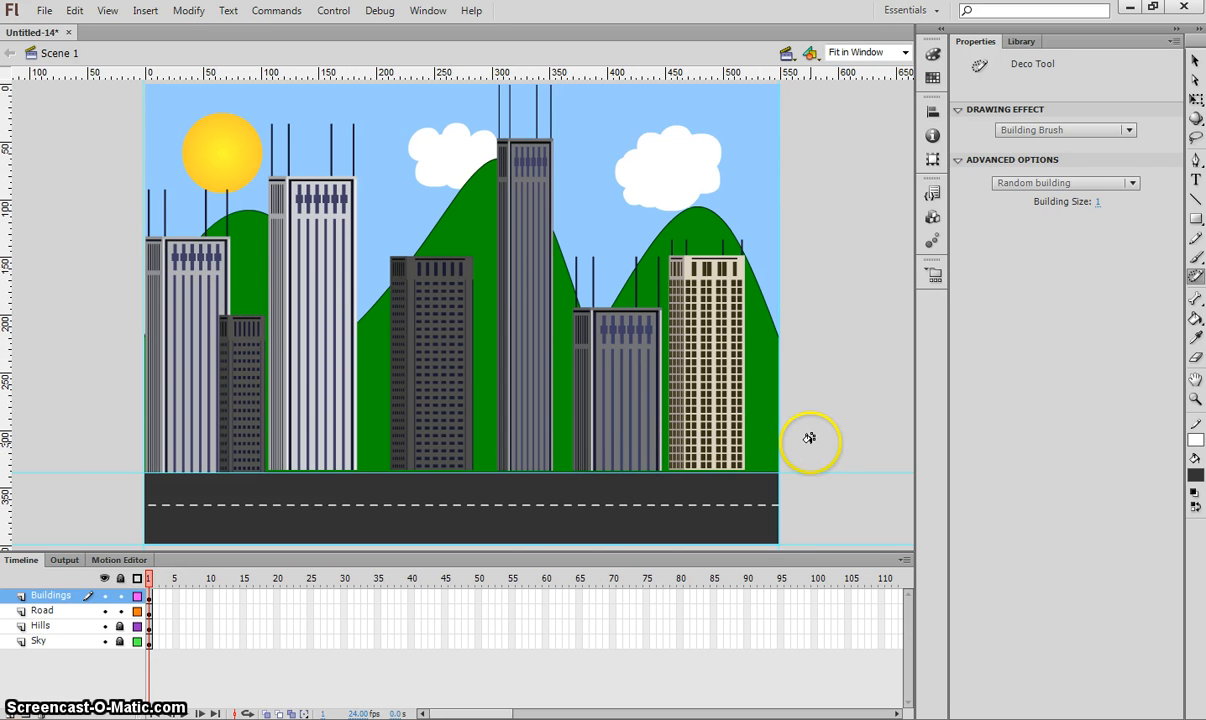
{"action": "key", "text": "ctrl+z"}
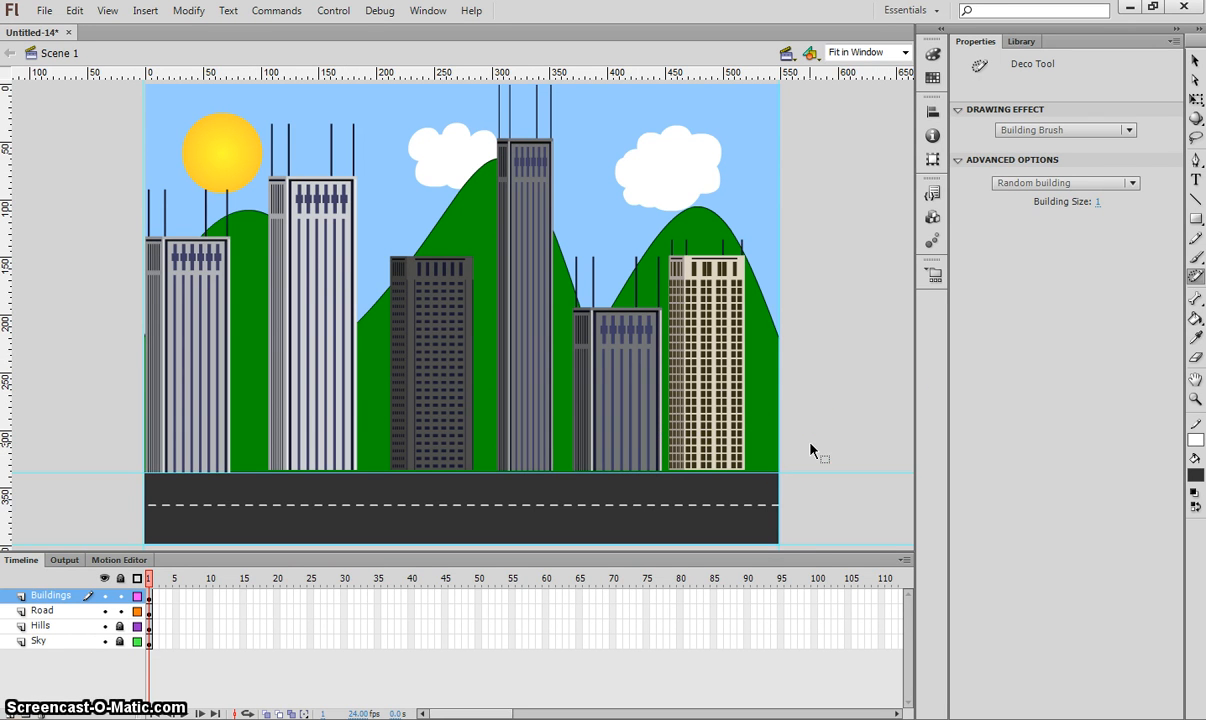
Step: Lock the Buildings and Road layers and switch to the Selection tool
{"action": "left_click", "coordinate": [120, 595]}
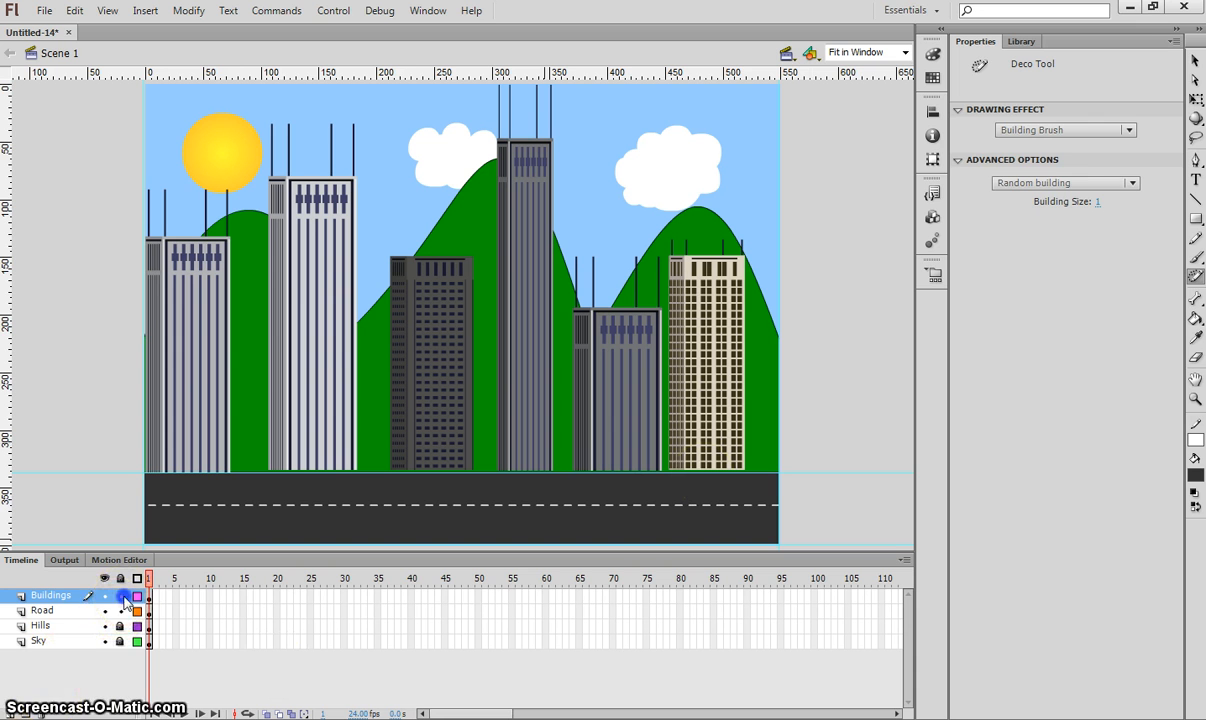
{"action": "key", "text": "v"}
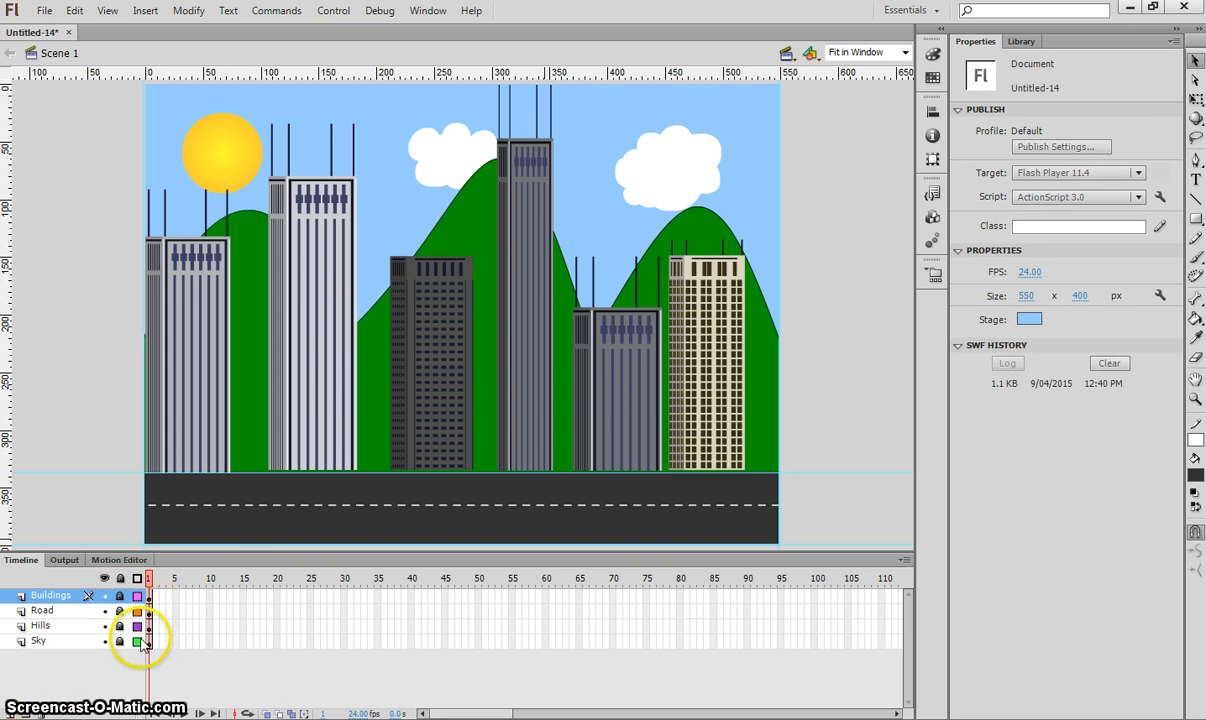
Step: Remove the ruler guides along the road's upper edge and the left, right and bottom edges of the stage
{"action": "left_click", "coordinate": [856, 475]}
{"action": "left_click_drag", "start_coordinate": [856, 475], "coordinate": [812, 68]}
{"action": "left_click_drag", "start_coordinate": [780, 132], "coordinate": [779, 132]}
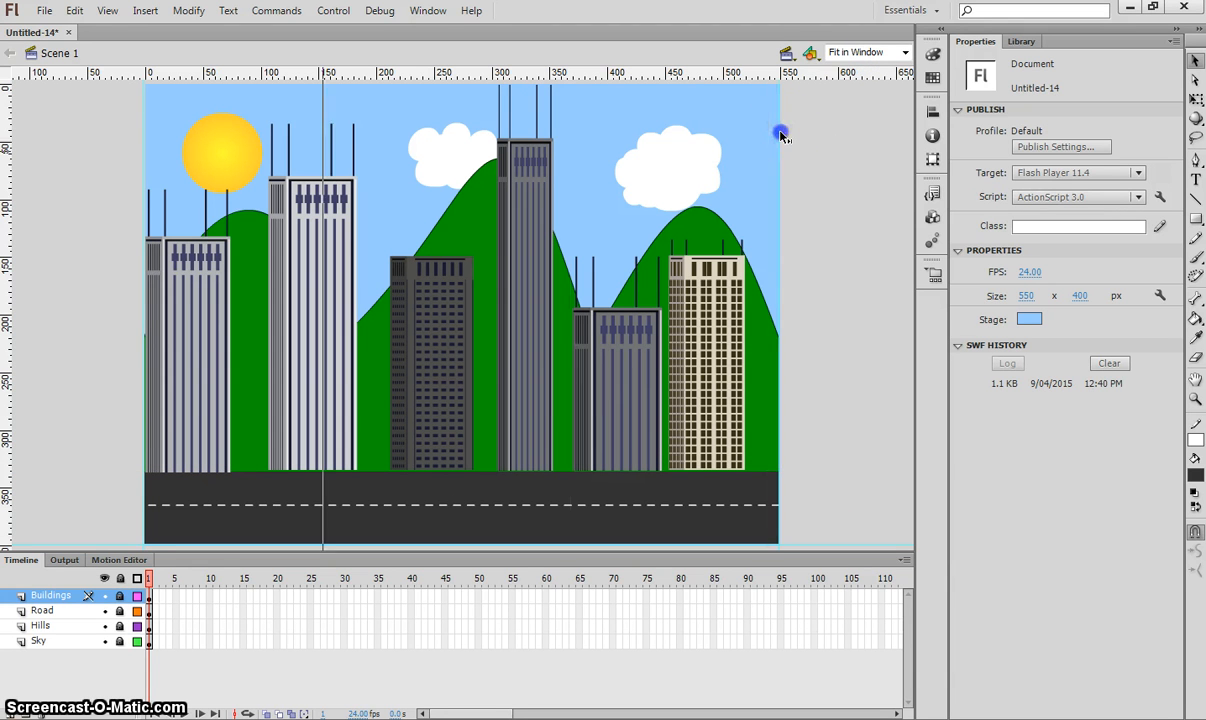
{"action": "left_click_drag", "start_coordinate": [61, 177], "coordinate": [144, 155]}
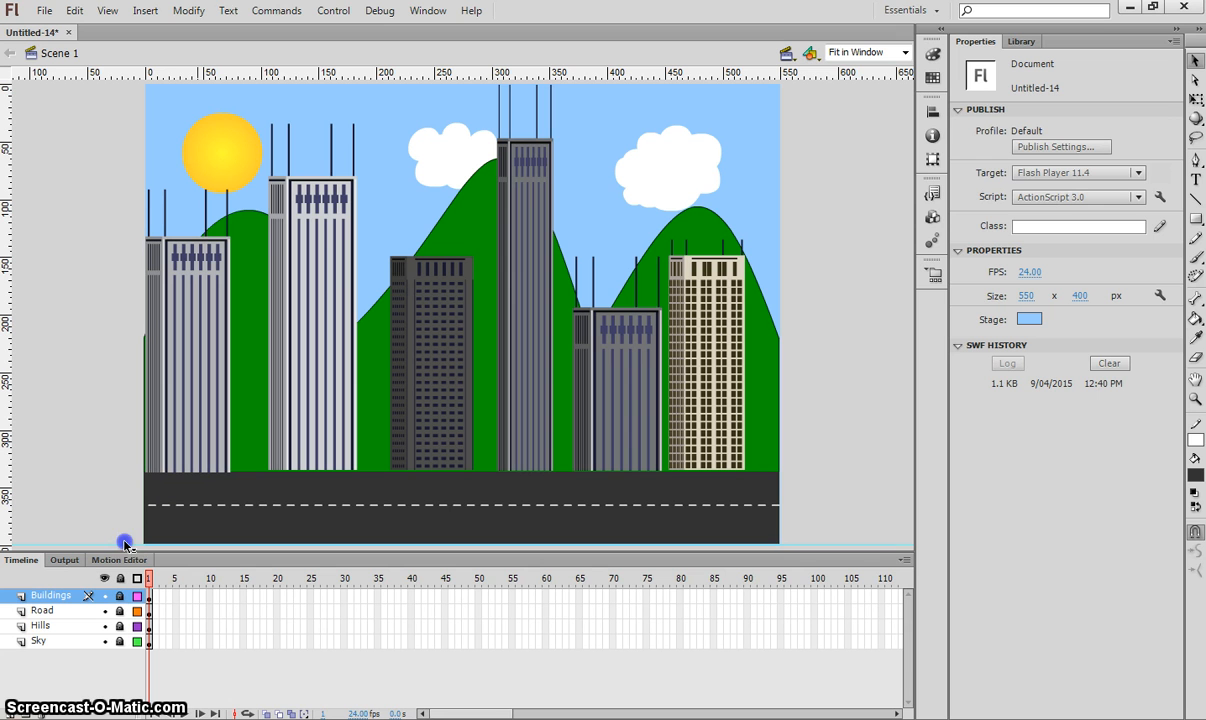
{"action": "left_click_drag", "start_coordinate": [125, 543], "coordinate": [232, 9]}
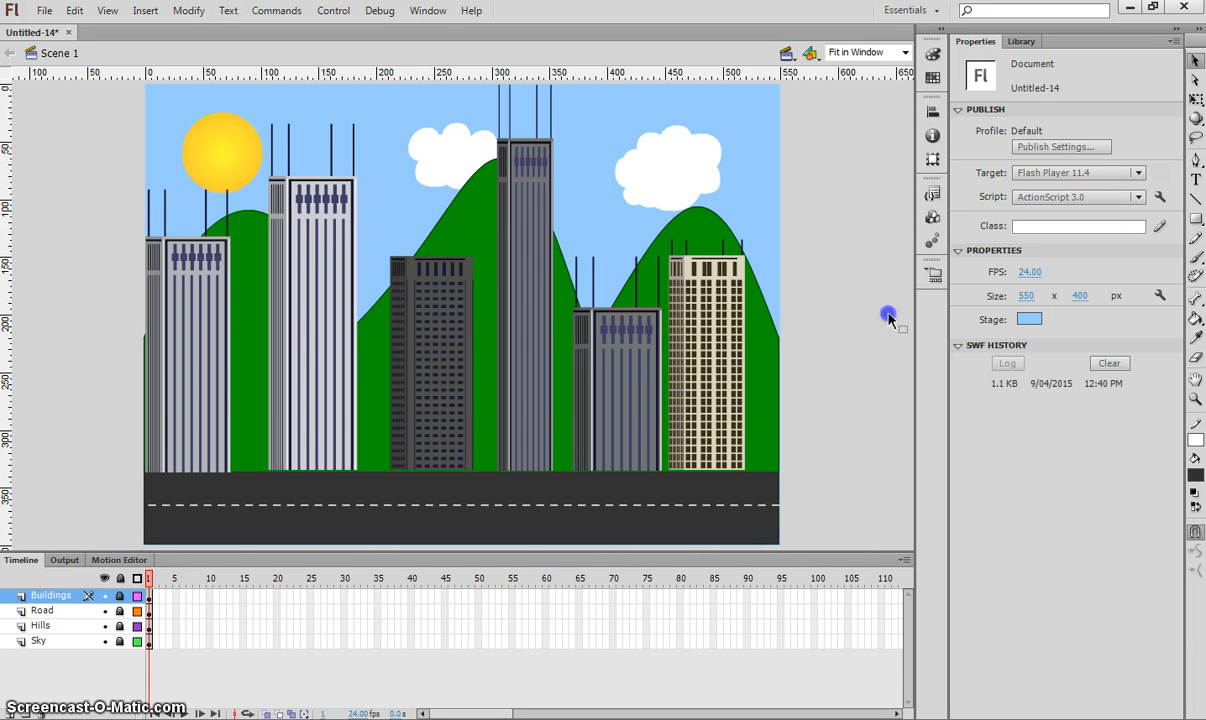
Step: Add a new layer named Car above the Buildings layer
{"action": "left_click", "coordinate": [9, 711]}
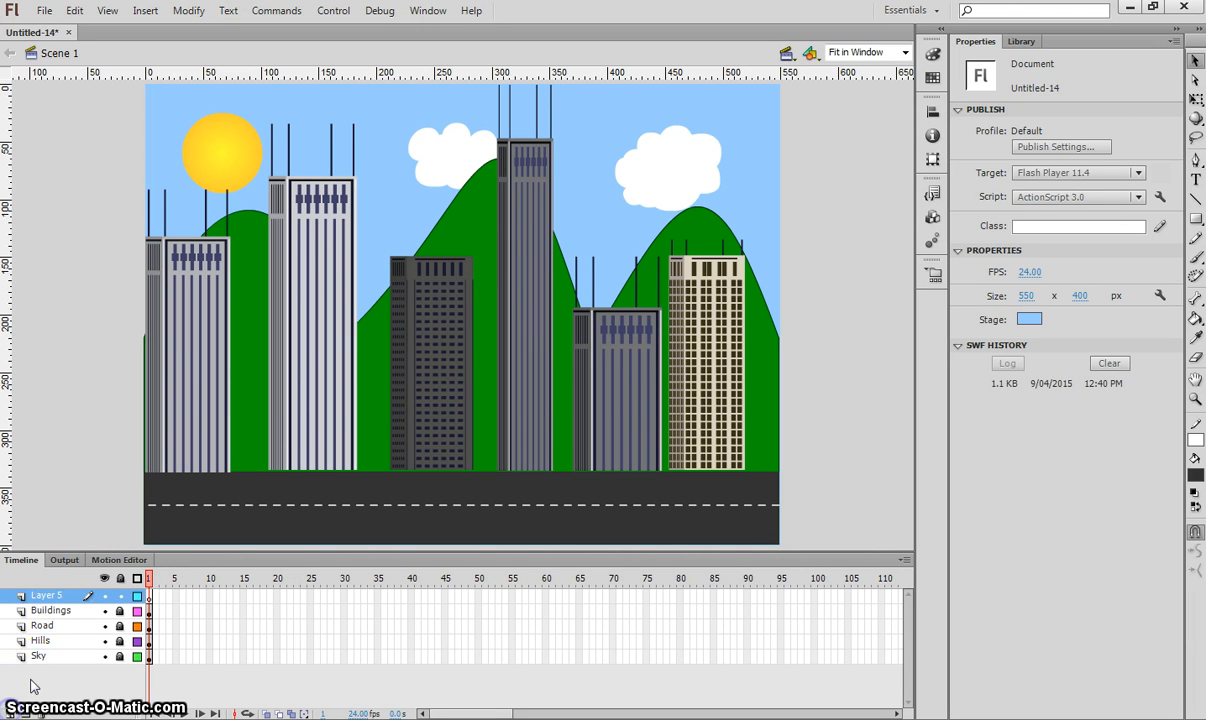
{"action": "double_click", "coordinate": [48, 596]}
{"action": "type", "text": "Car"}
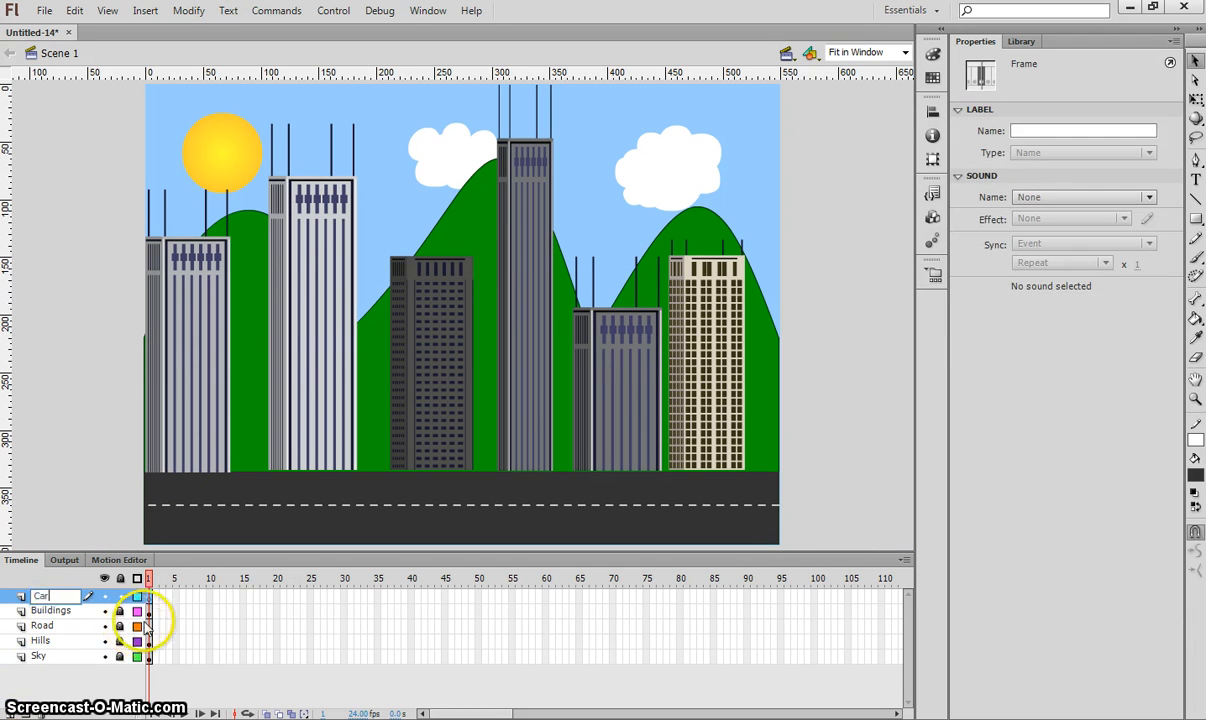
{"action": "left_click", "coordinate": [75, 363]}
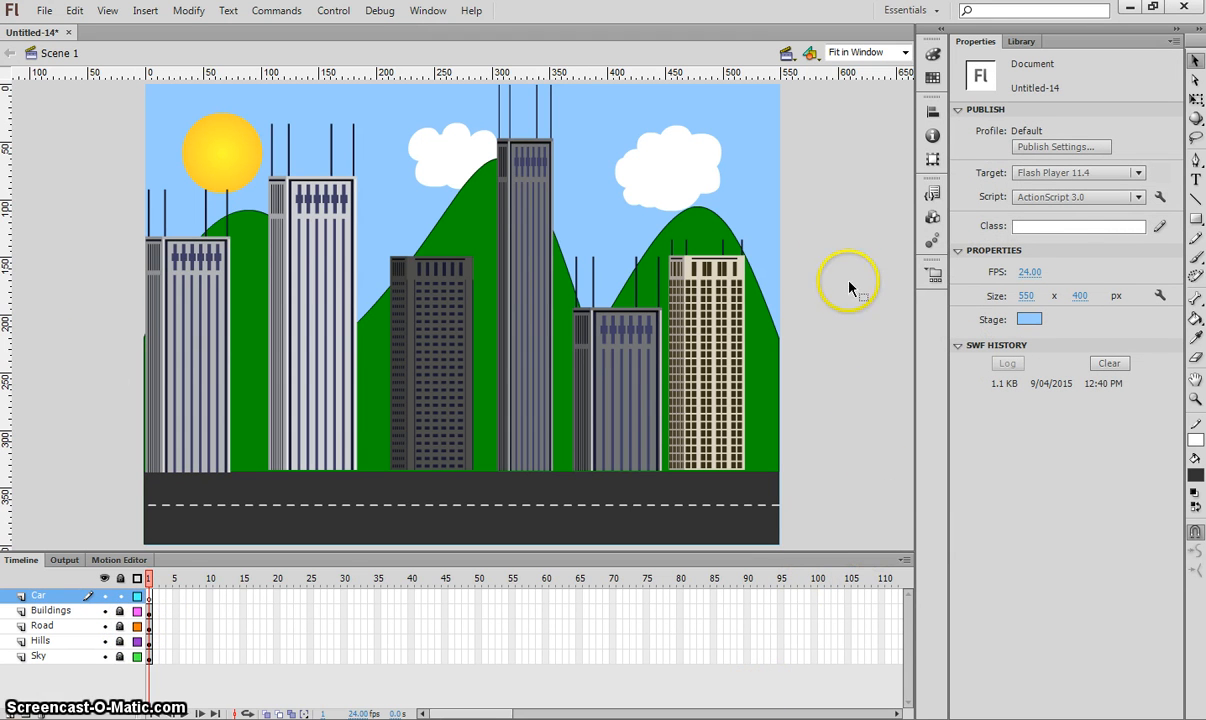
Step: Draw a rectangle about 195 x 98 px with a black outline and pink #FF33CC fill in the empty area beside the stage
{"action": "left_click", "coordinate": [890, 52]}
{"action": "left_click", "coordinate": [838, 122]}
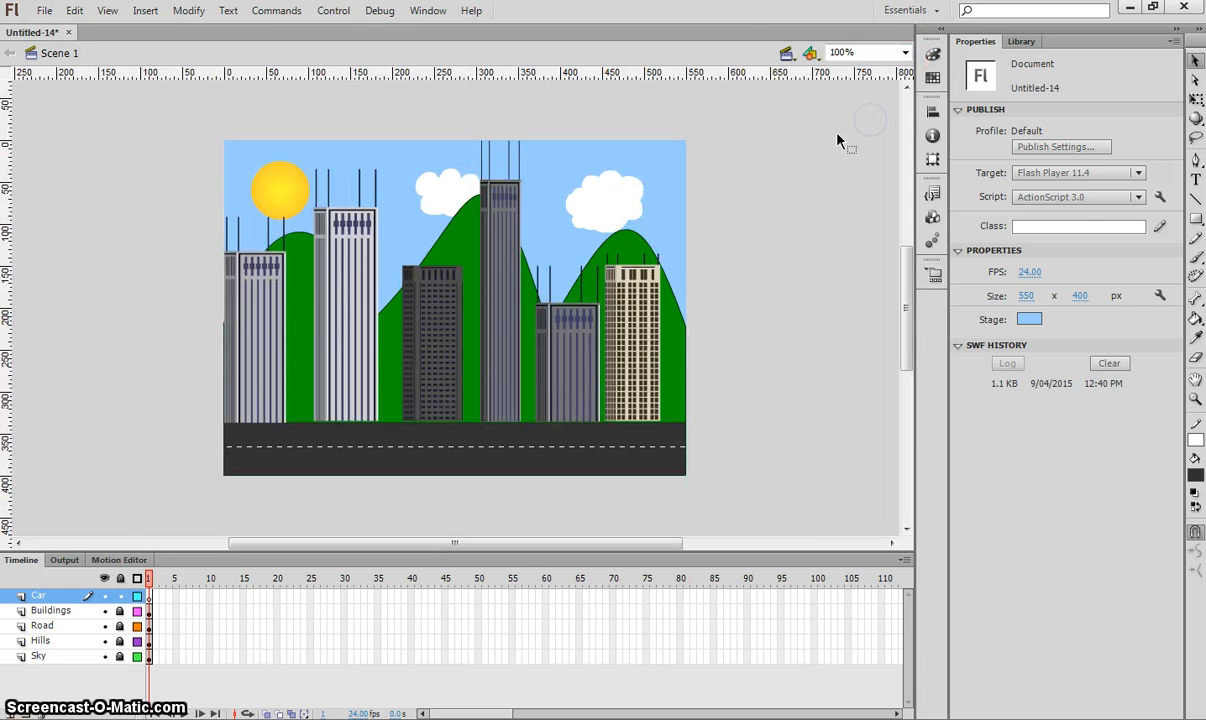
{"action": "left_click", "coordinate": [1197, 220]}
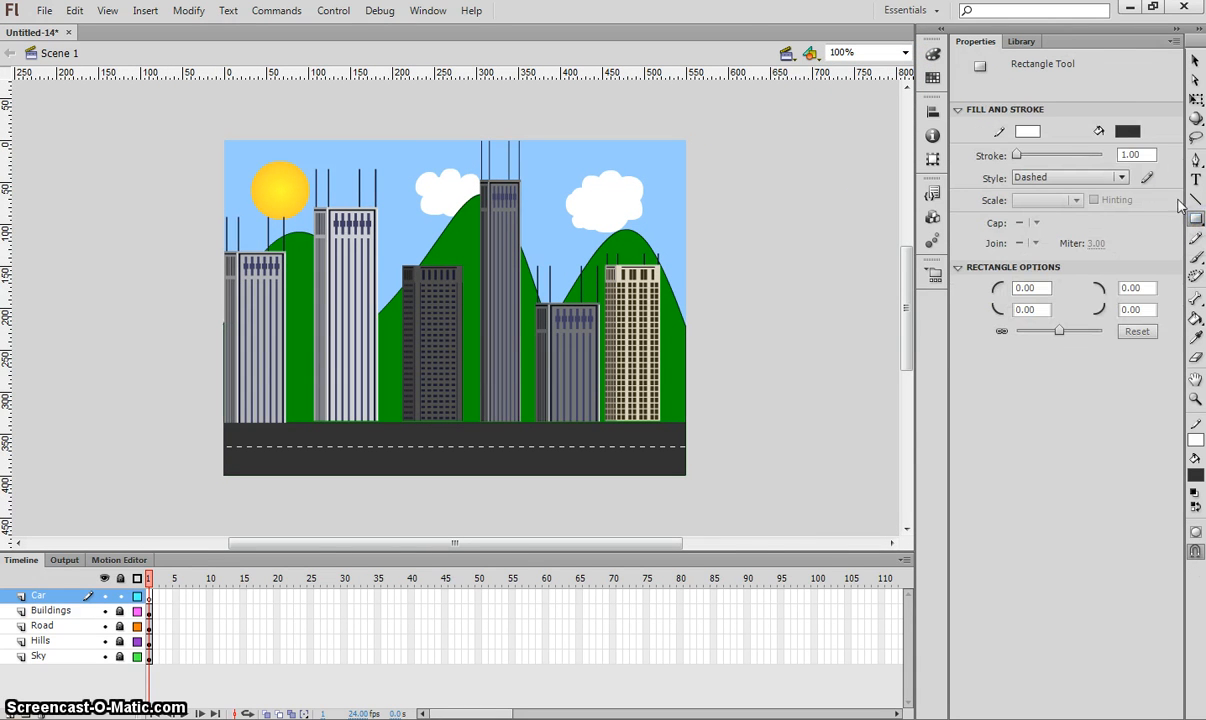
{"action": "left_click", "coordinate": [1027, 131]}
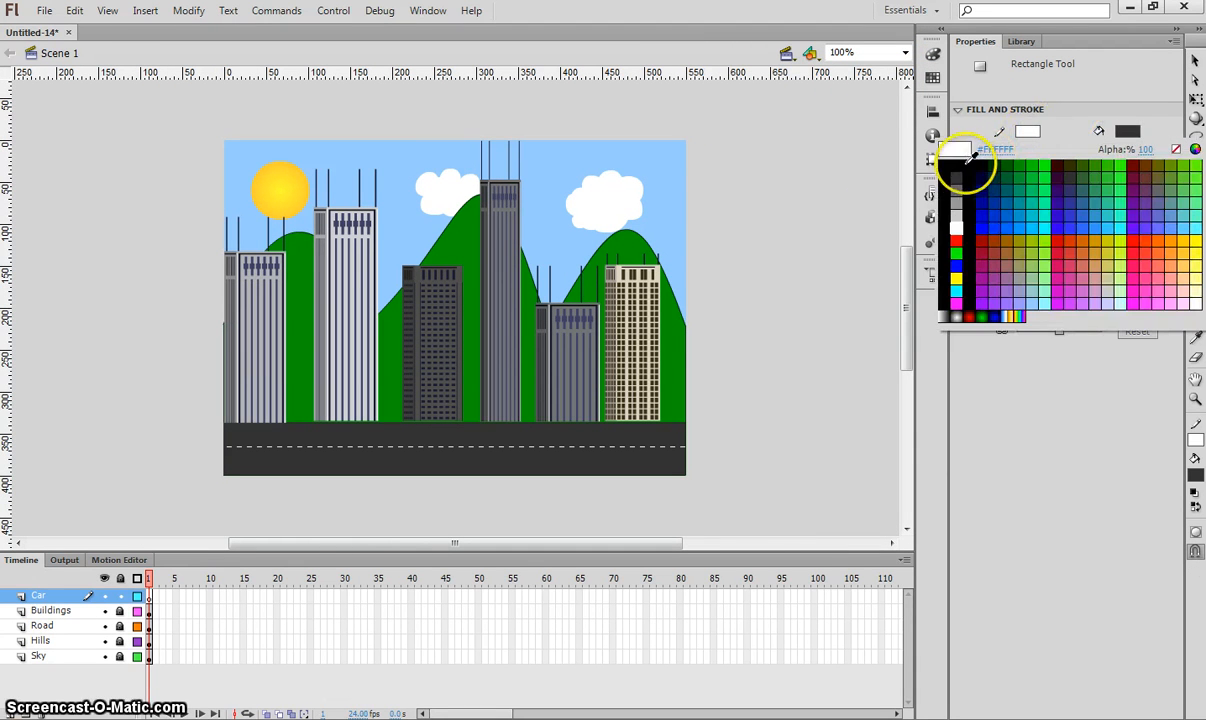
{"action": "left_click", "coordinate": [958, 164]}
{"action": "left_click", "coordinate": [1126, 133]}
{"action": "left_click", "coordinate": [1026, 132]}
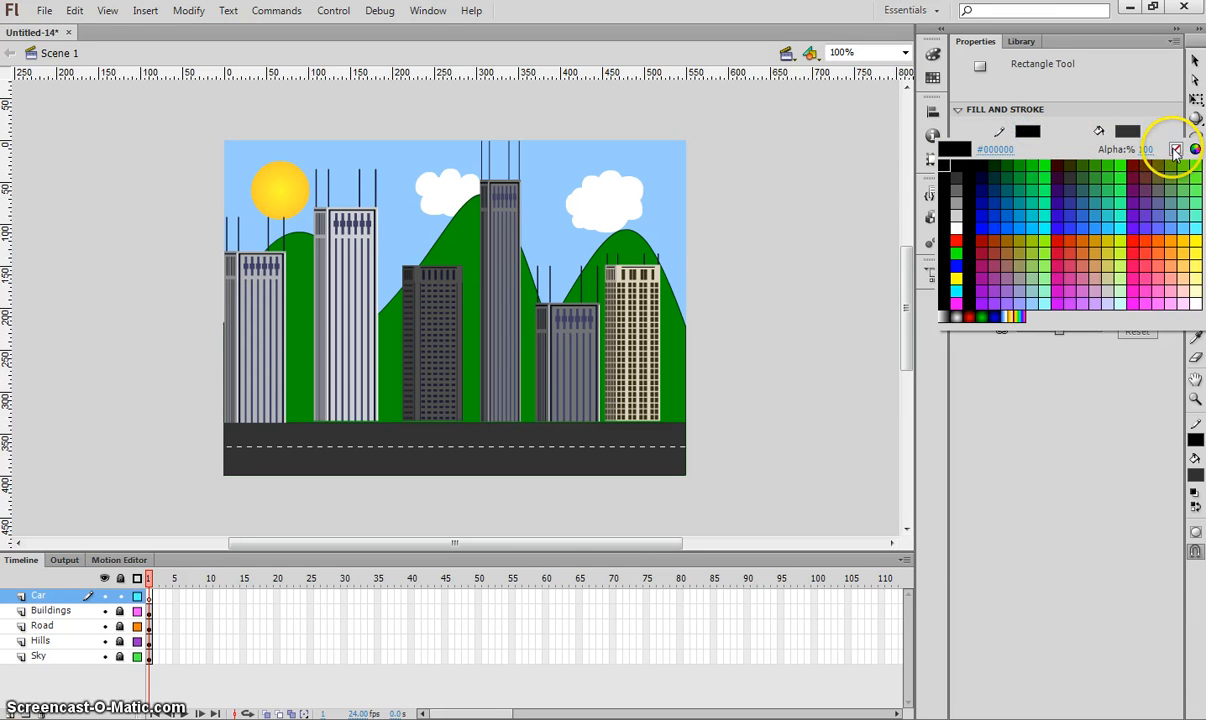
{"action": "left_click", "coordinate": [948, 163]}
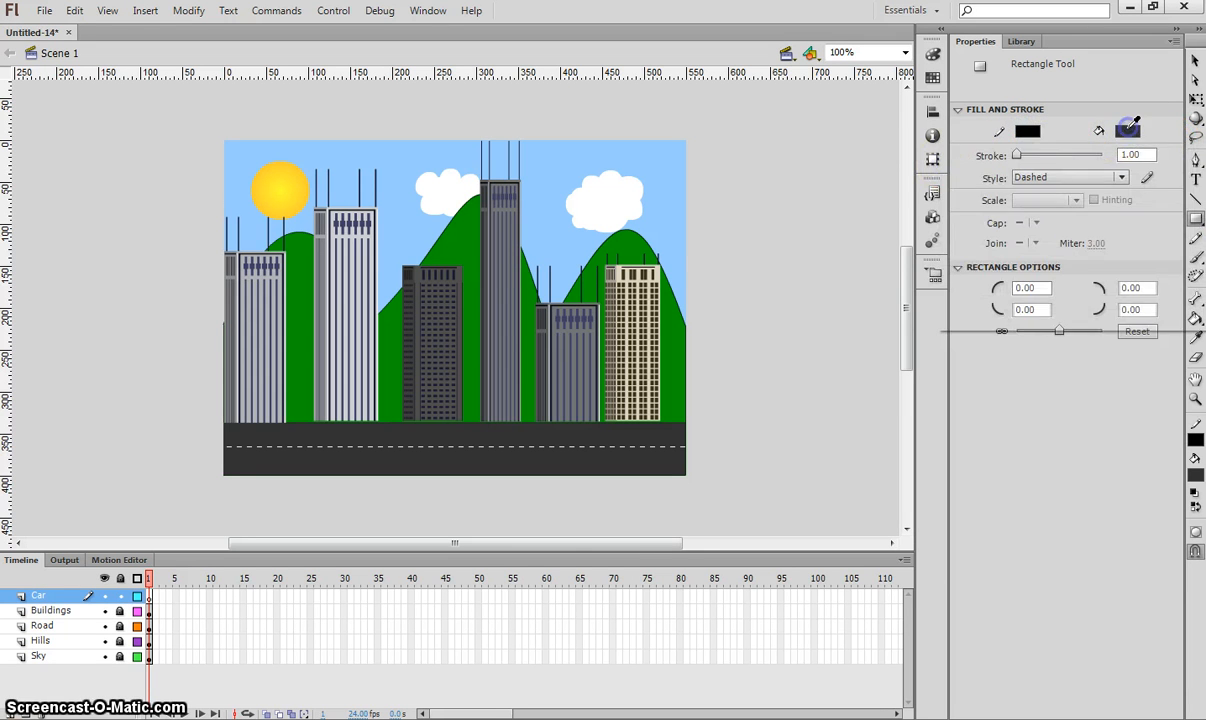
{"action": "left_click", "coordinate": [1129, 131]}
{"action": "left_click", "coordinate": [1150, 288]}
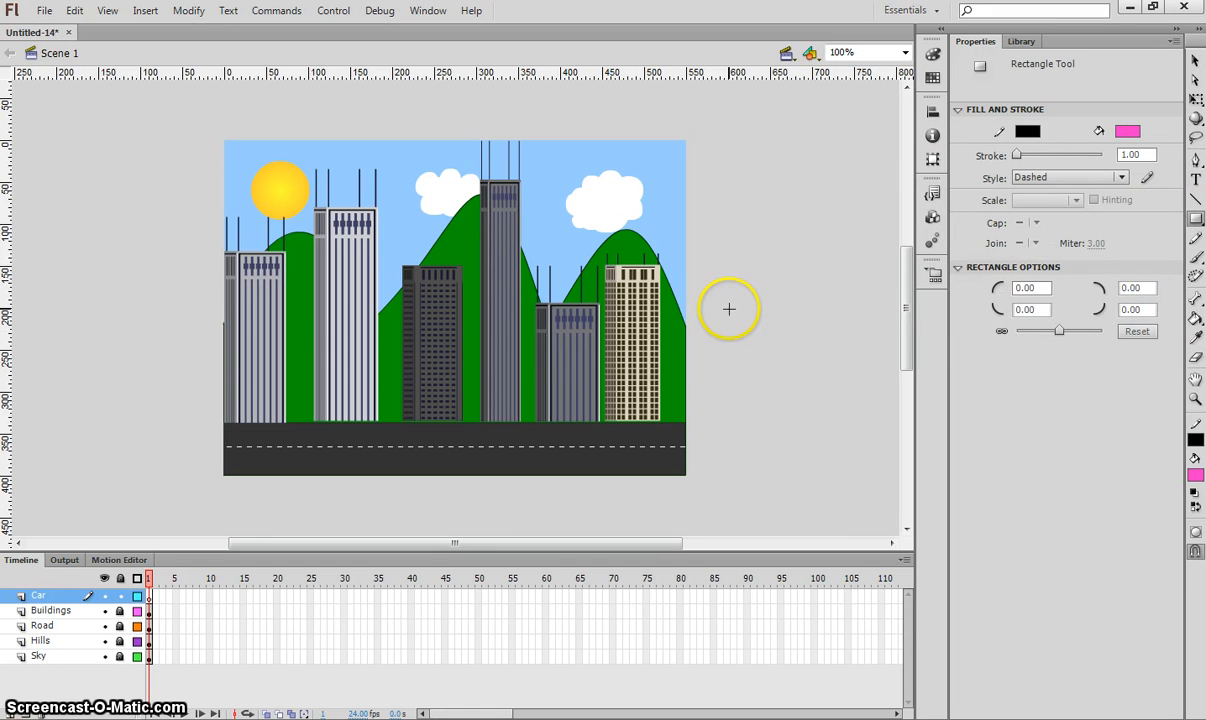
{"action": "left_click_drag", "start_coordinate": [729, 309], "coordinate": [891, 388]}
{"action": "left_click_drag", "start_coordinate": [651, 545], "coordinate": [711, 543]}
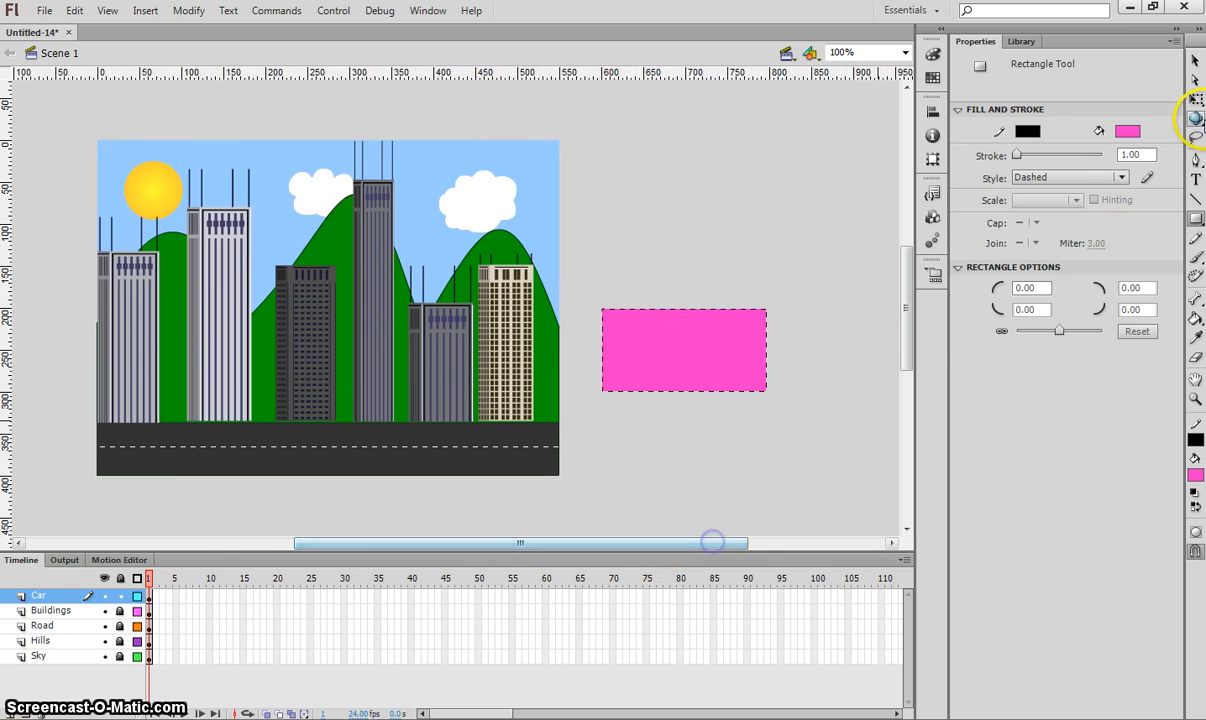
Step: Change the outline style of the pink rectangle to Solid
{"action": "left_click", "coordinate": [1195, 61]}
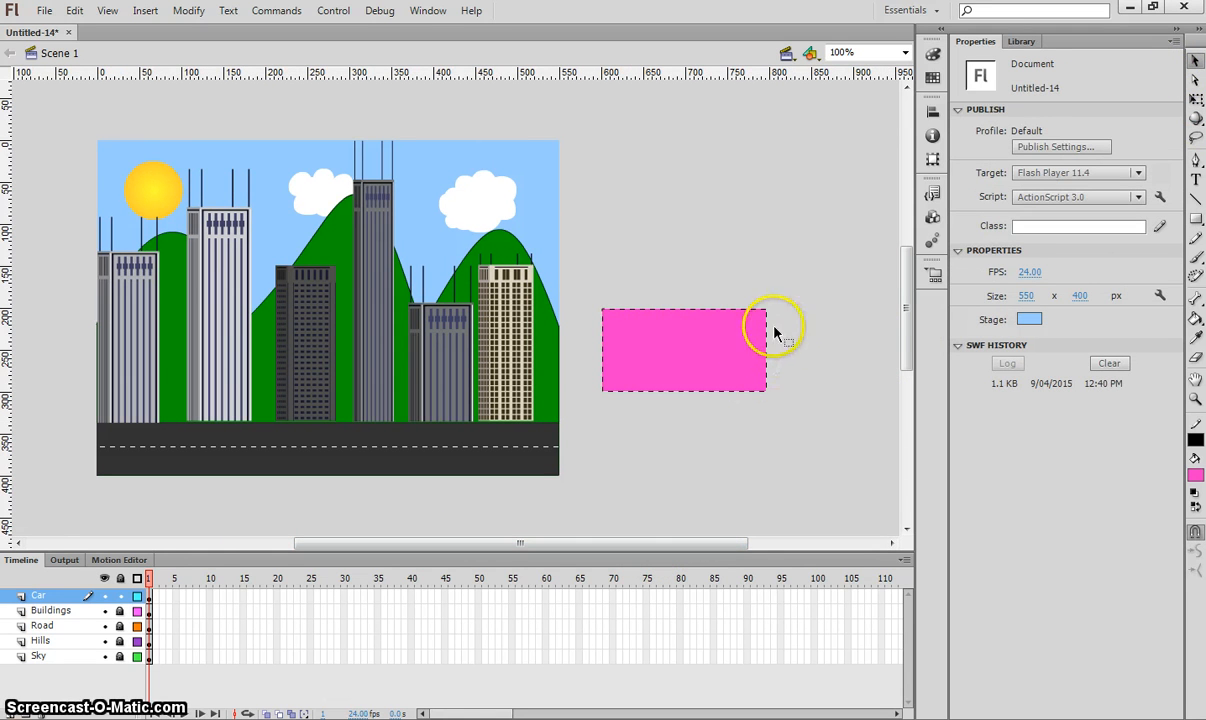
{"action": "left_click_drag", "start_coordinate": [808, 281], "coordinate": [579, 431]}
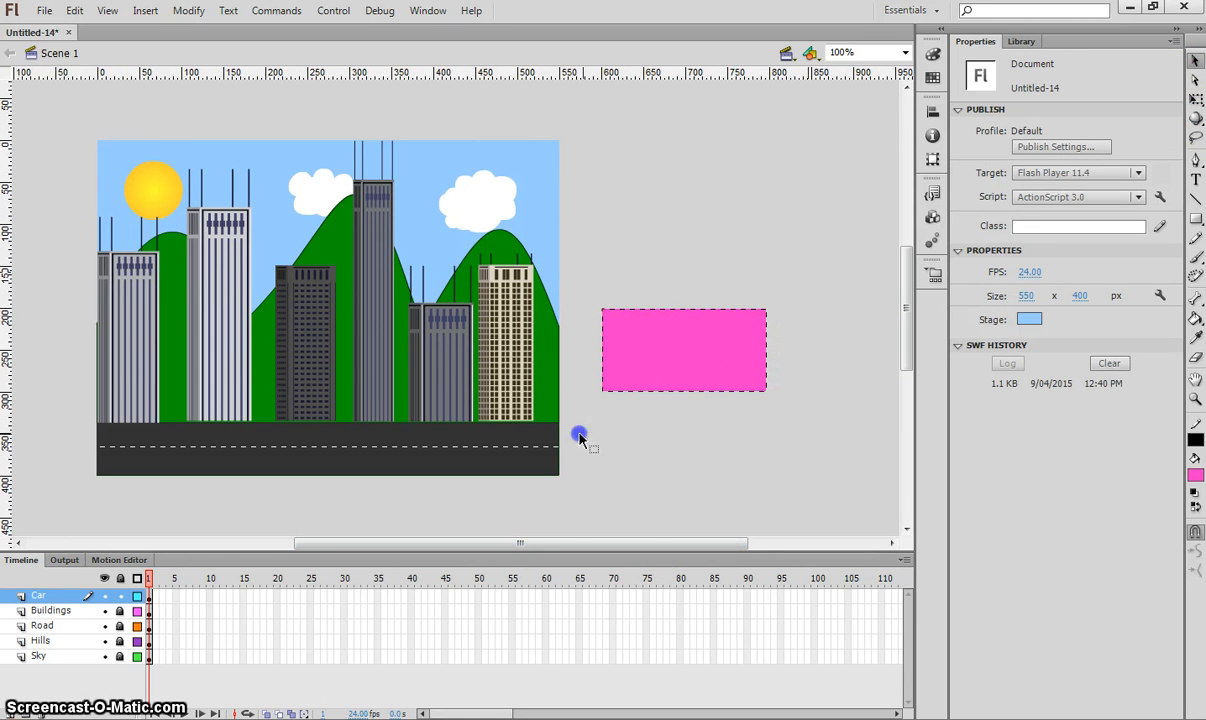
{"action": "left_click", "coordinate": [1050, 248]}
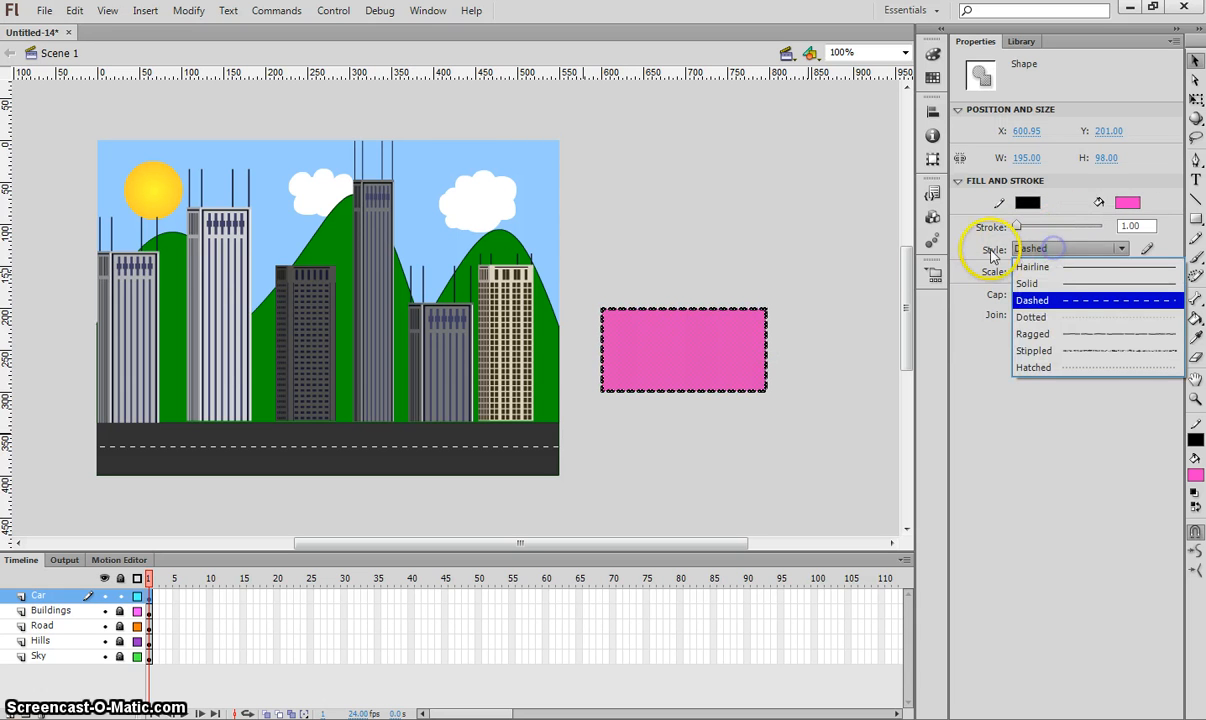
{"action": "left_click", "coordinate": [1060, 284]}
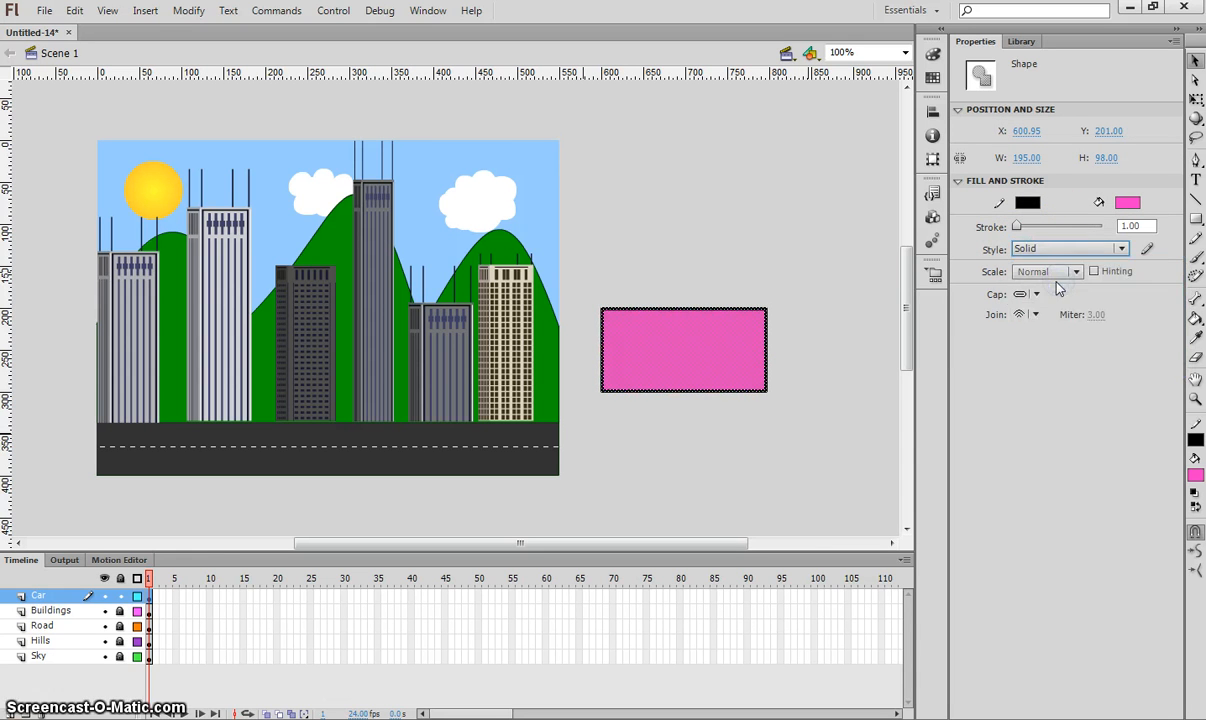
{"action": "left_click", "coordinate": [851, 270]}
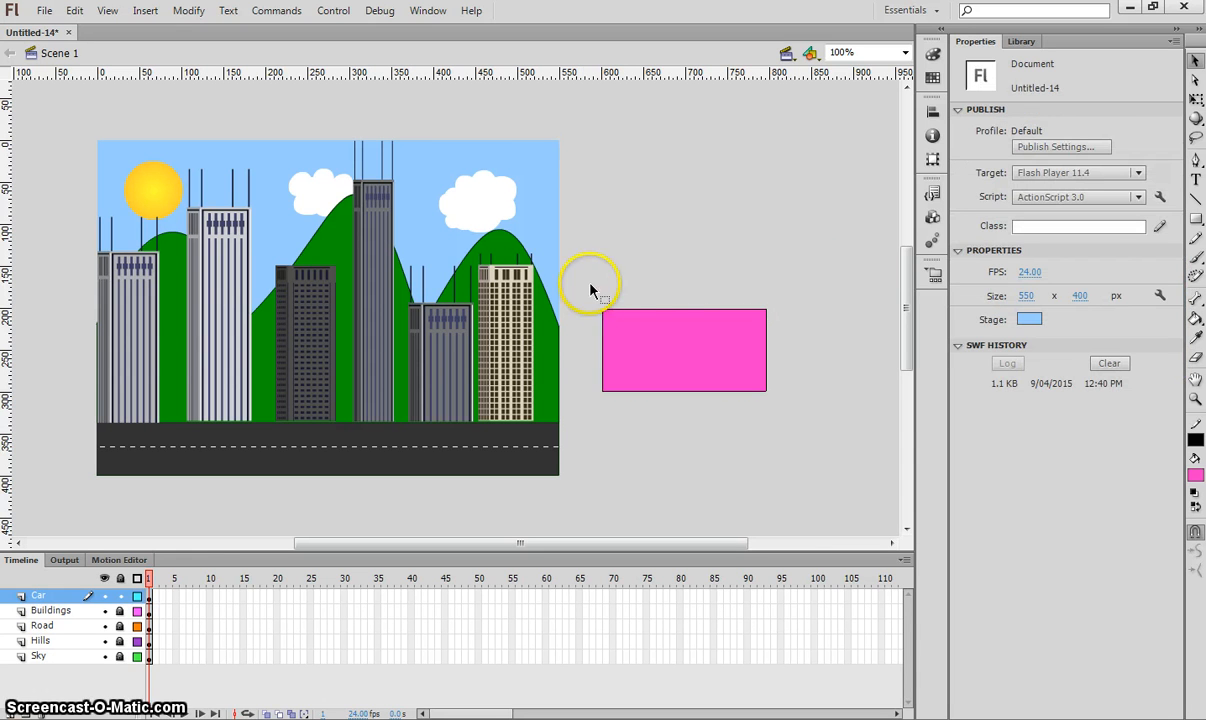
Step: Move the pink rectangle together with its outline up and to the right, to about X 652, Y 132
{"action": "left_click", "coordinate": [657, 342]}
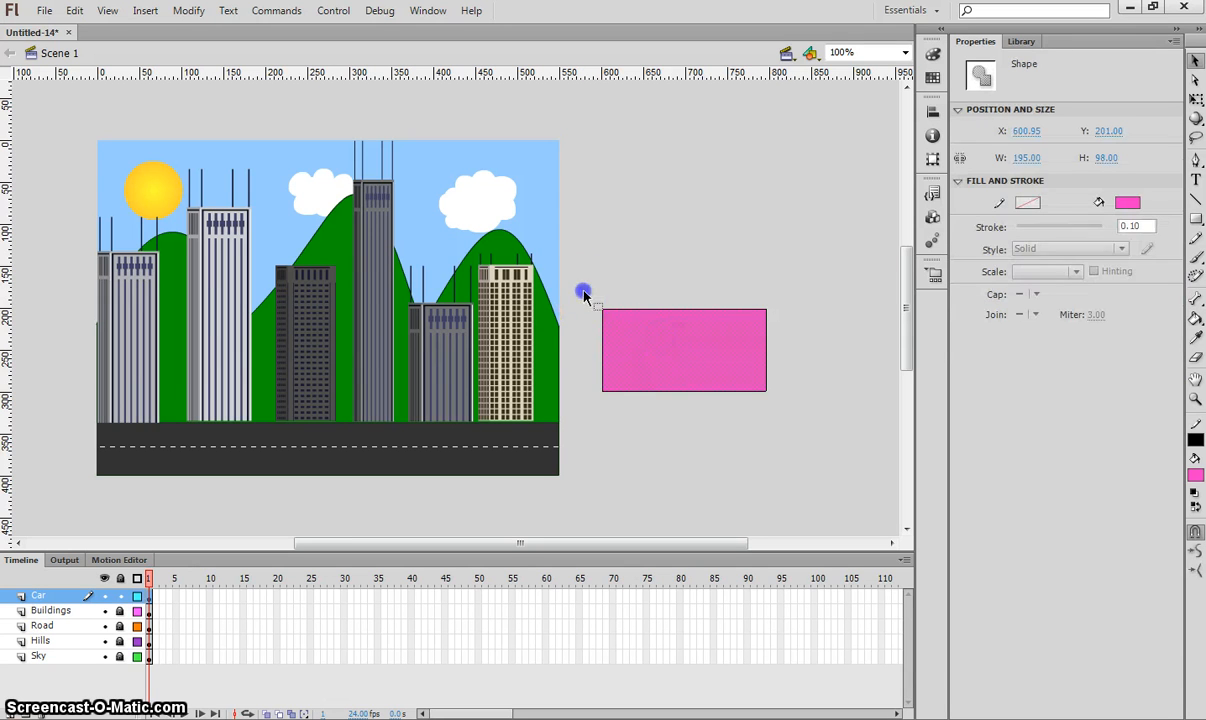
{"action": "left_click_drag", "start_coordinate": [581, 291], "coordinate": [797, 404]}
{"action": "left_click_drag", "start_coordinate": [716, 361], "coordinate": [753, 320]}
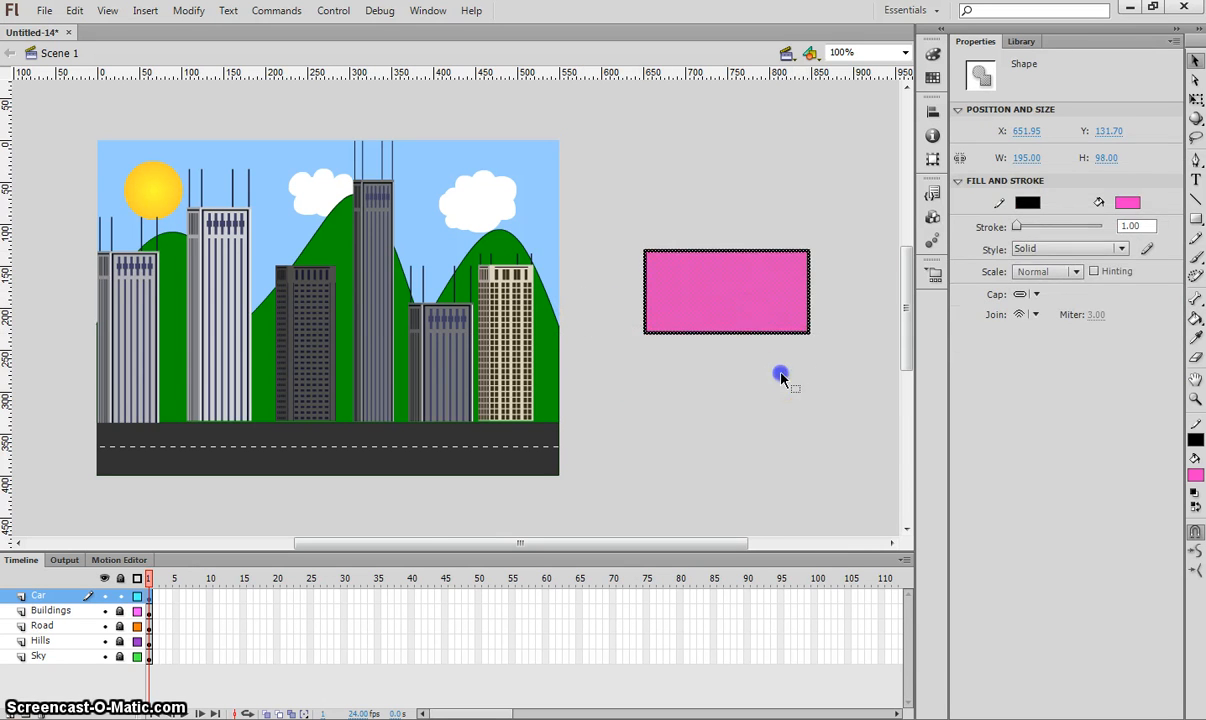
{"action": "left_click", "coordinate": [783, 400]}
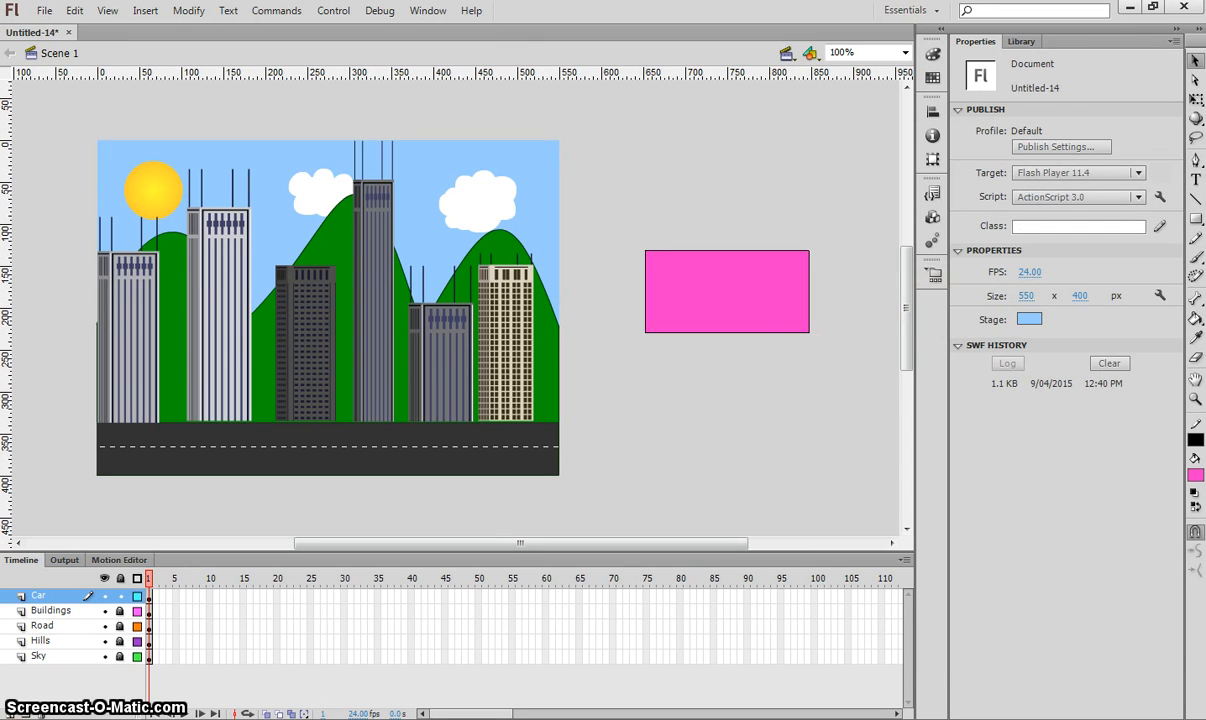
Step: Shift the rectangle's upper-left corner point inward along the top edge to give the car body a sloping front
{"action": "left_click", "coordinate": [1199, 84]}
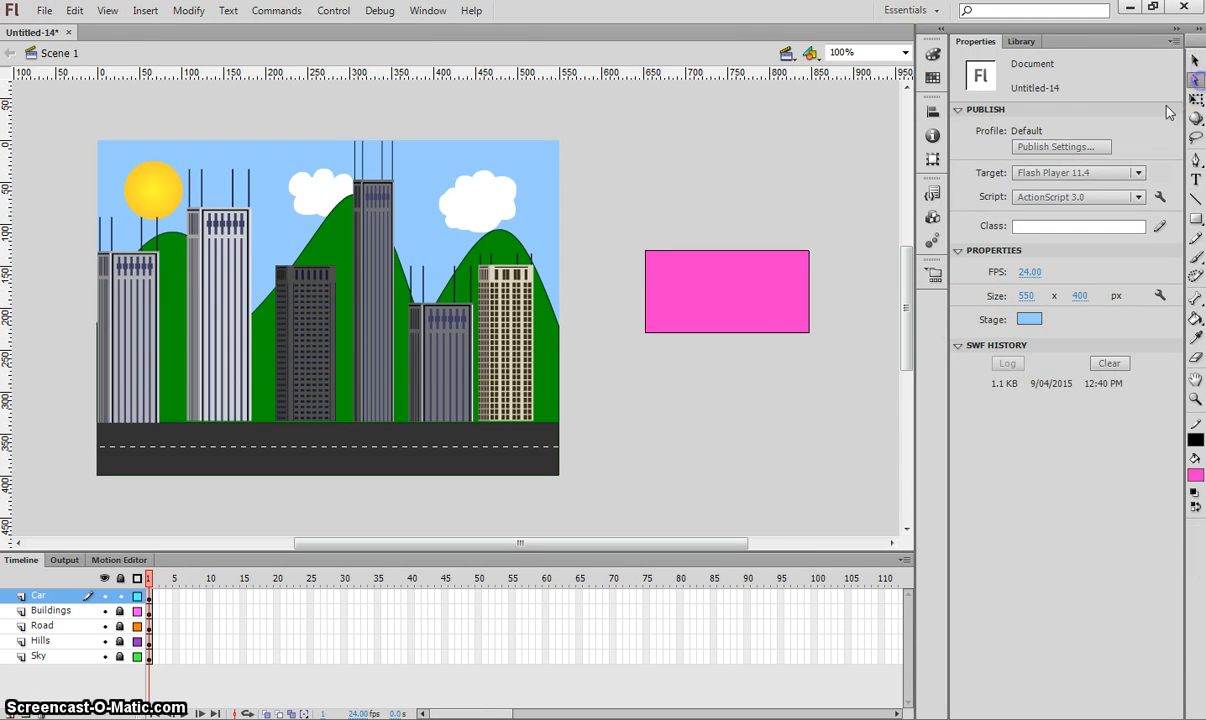
{"action": "left_click", "coordinate": [648, 252]}
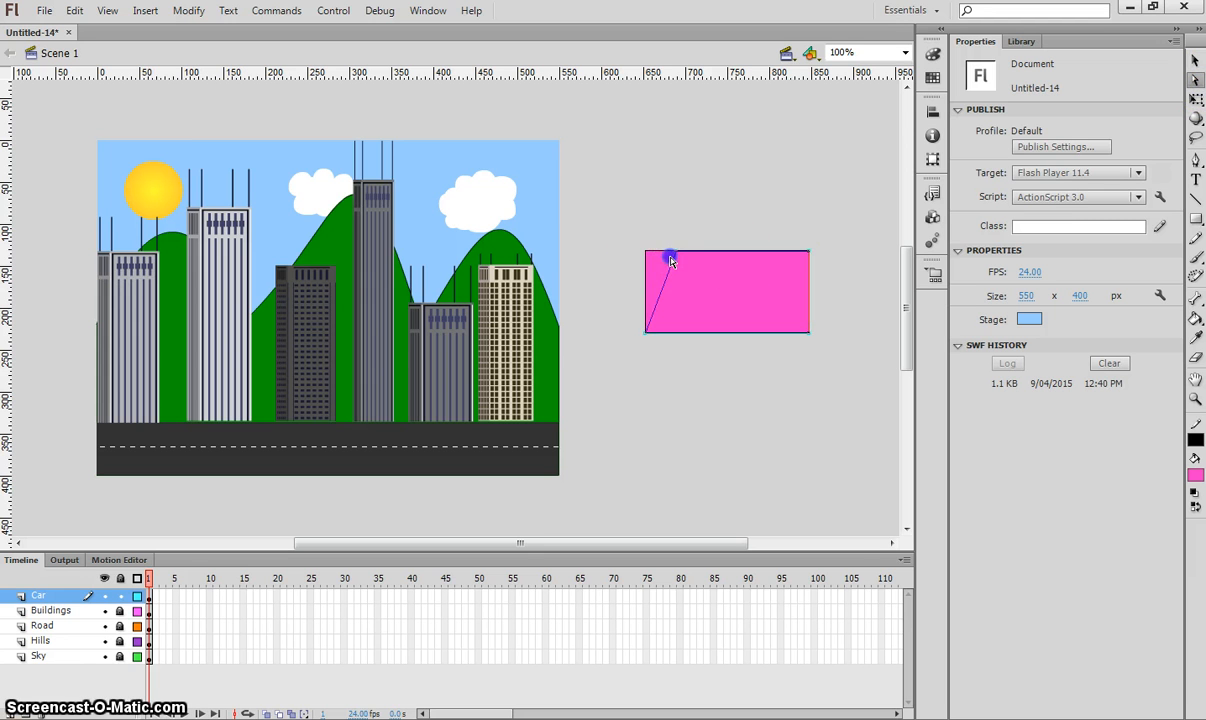
{"action": "left_click_drag", "start_coordinate": [670, 258], "coordinate": [681, 252]}
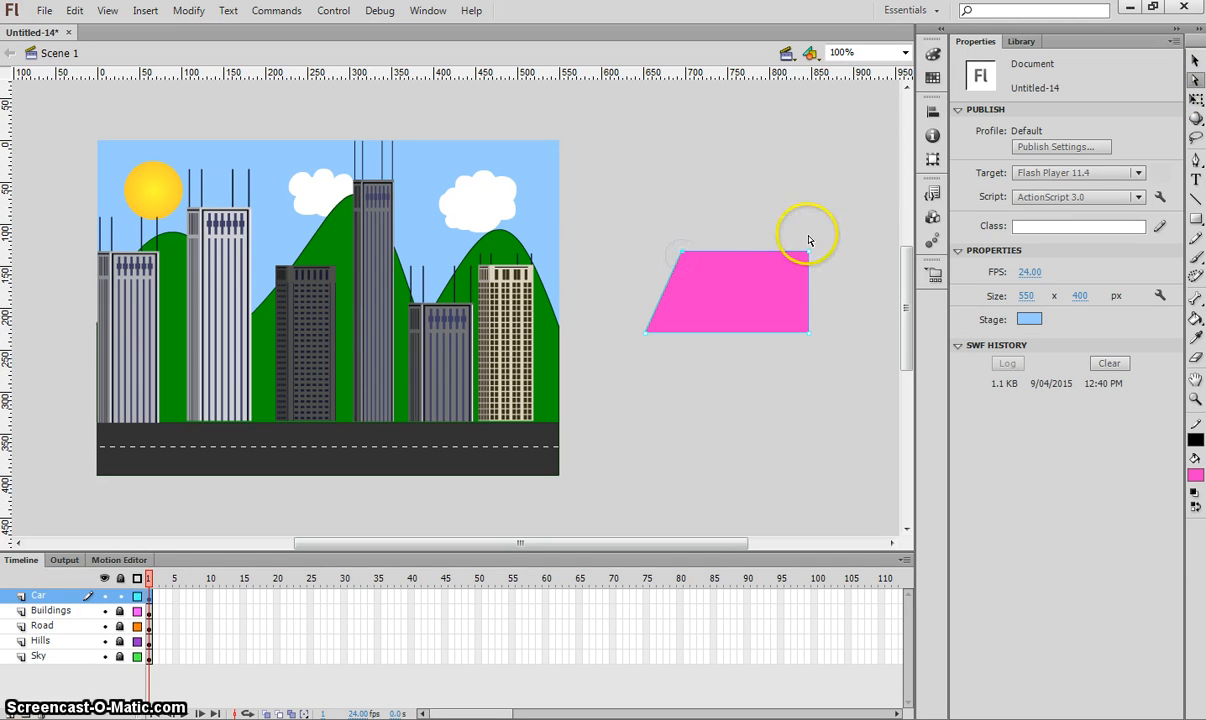
{"action": "left_click", "coordinate": [767, 192]}
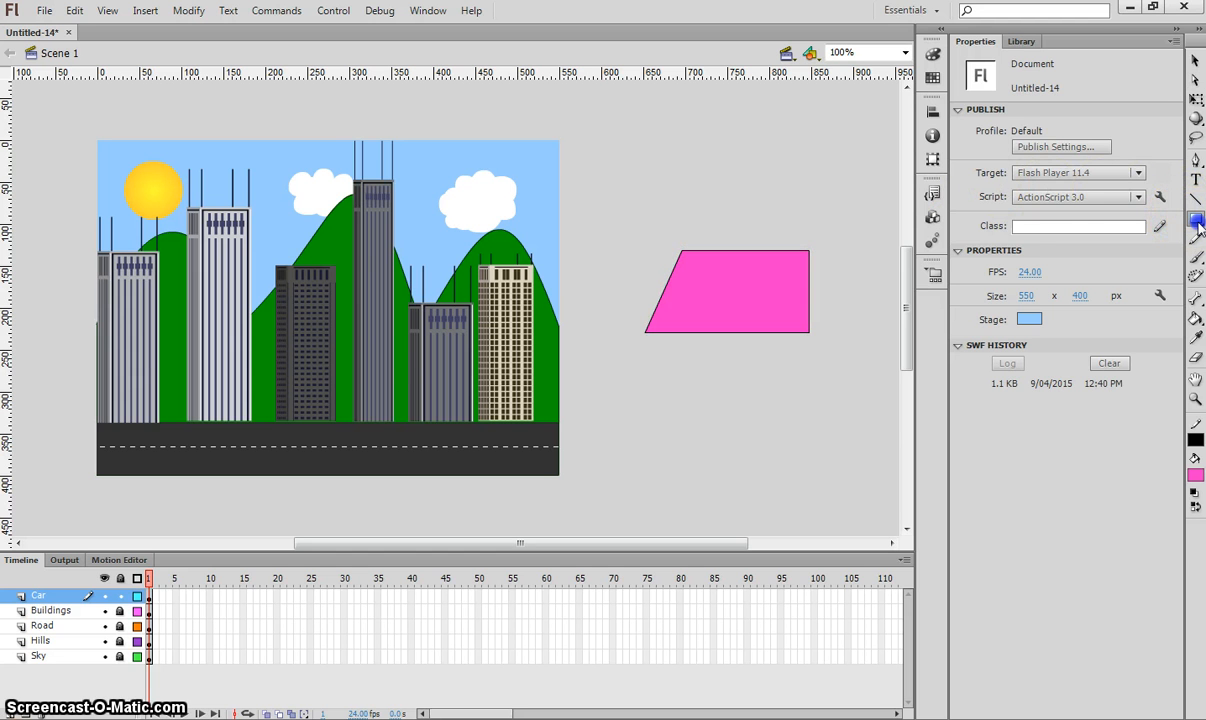
Step: Draw the front wheel on the car's lower edge as a circle with white fill and a 15 pt black outline
{"action": "left_click_drag", "start_coordinate": [1199, 228], "coordinate": [1031, 239]}
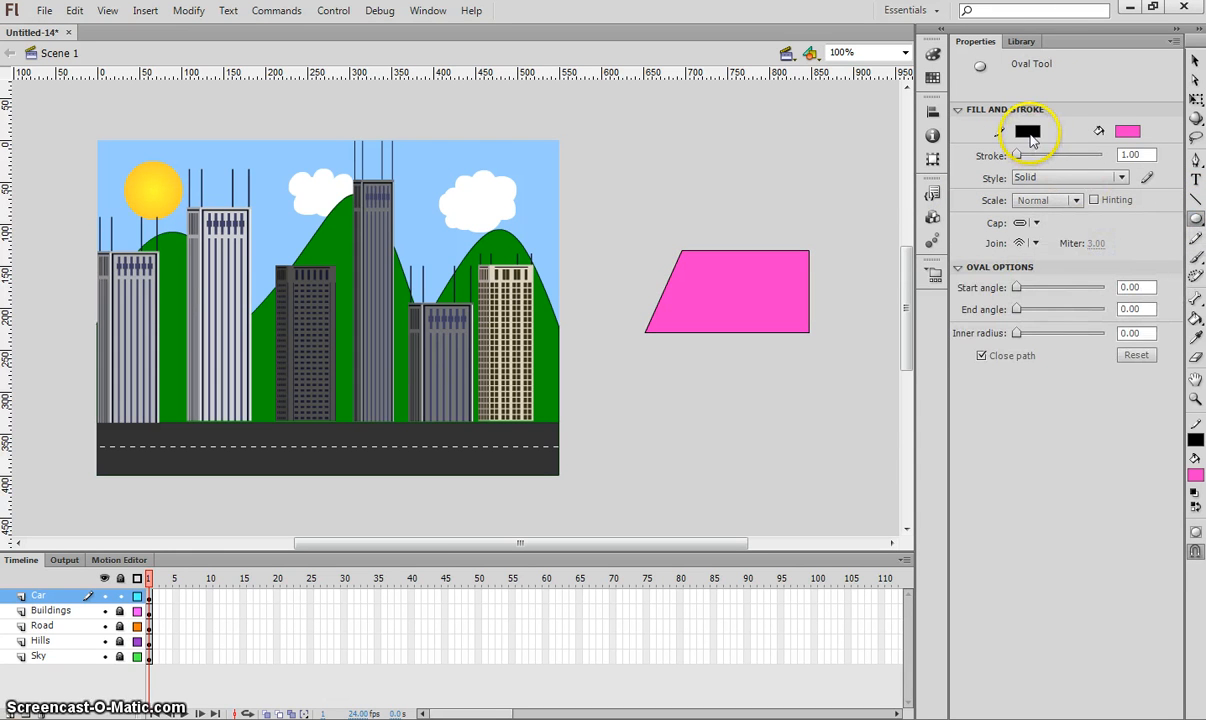
{"action": "left_click", "coordinate": [1127, 131]}
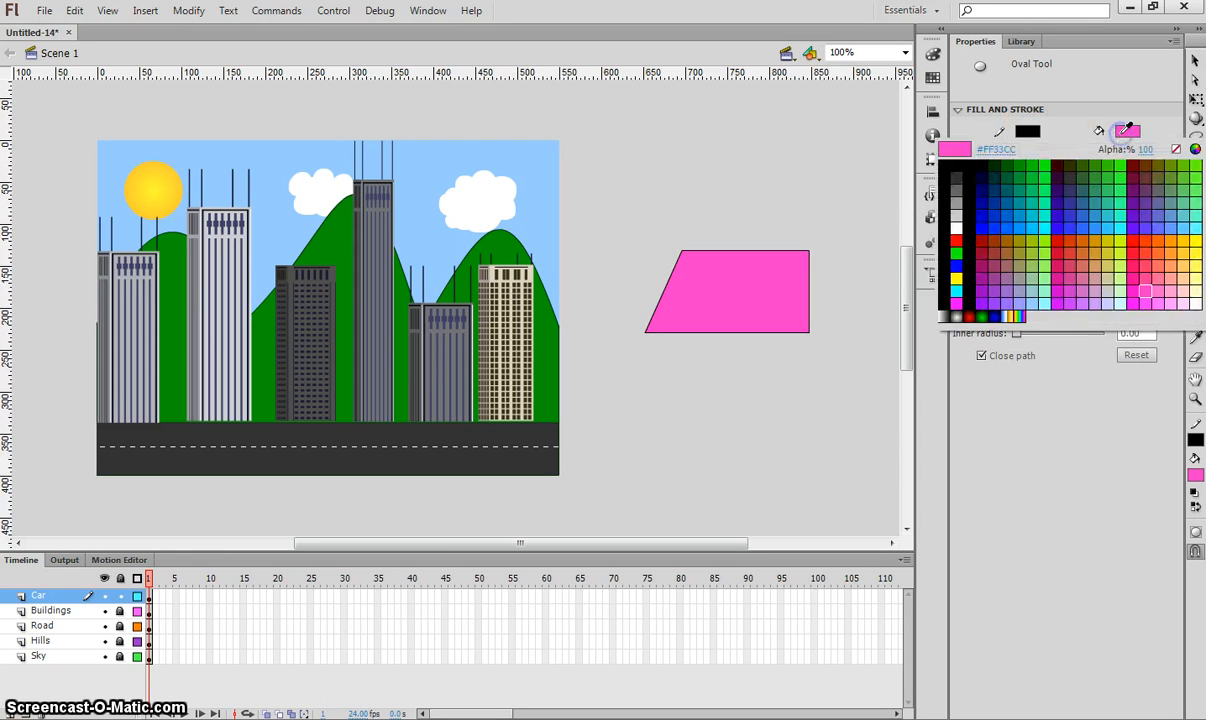
{"action": "left_click", "coordinate": [957, 226]}
{"action": "left_click", "coordinate": [1133, 155]}
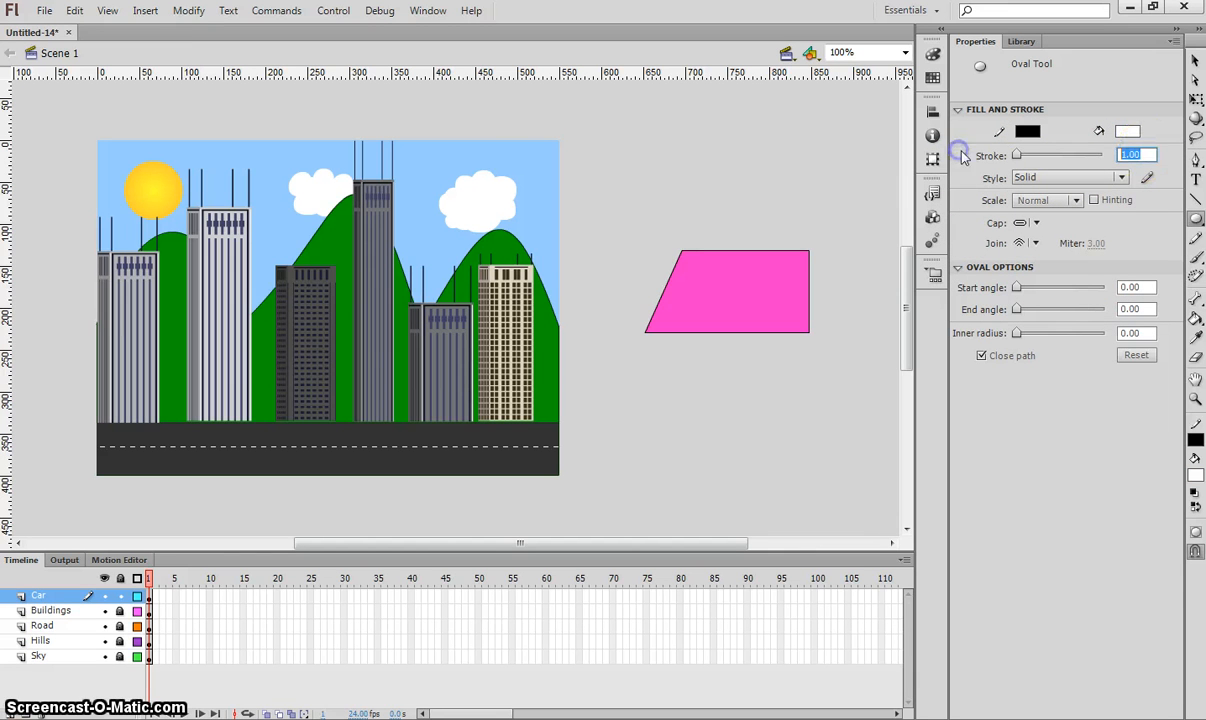
{"action": "type", "text": "15"}
{"action": "key", "text": "Return"}
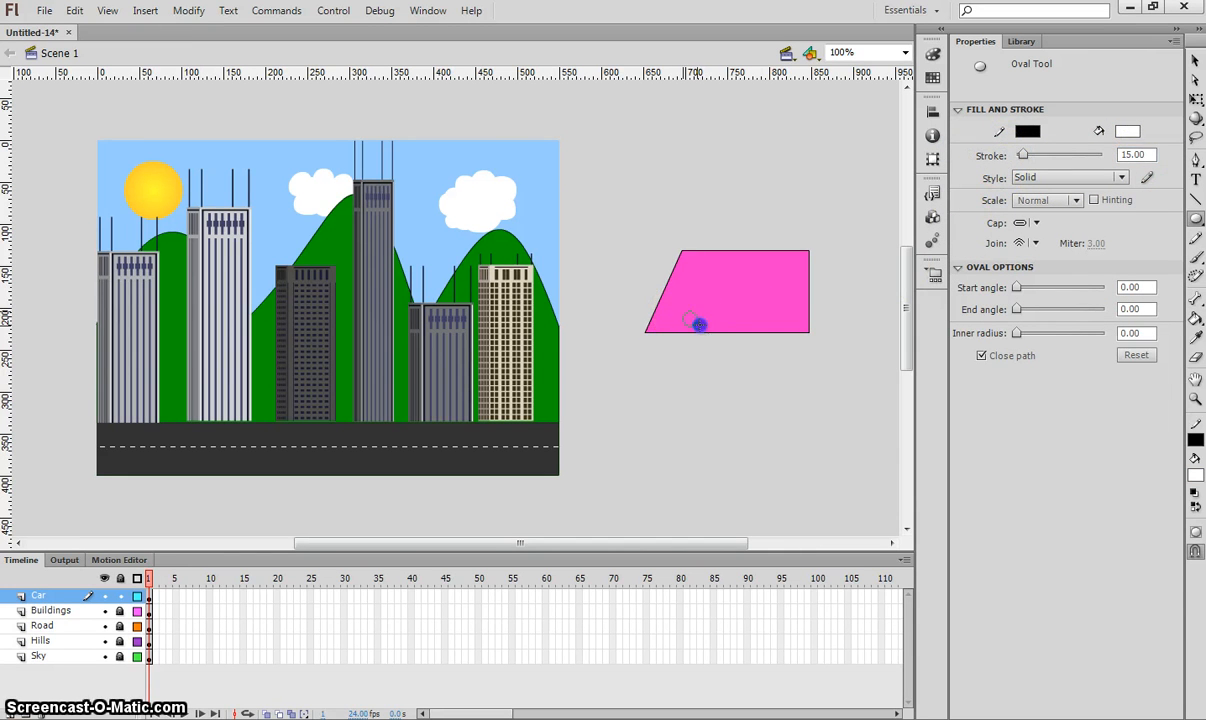
{"action": "left_click_drag", "start_coordinate": [723, 347], "coordinate": [721, 349]}
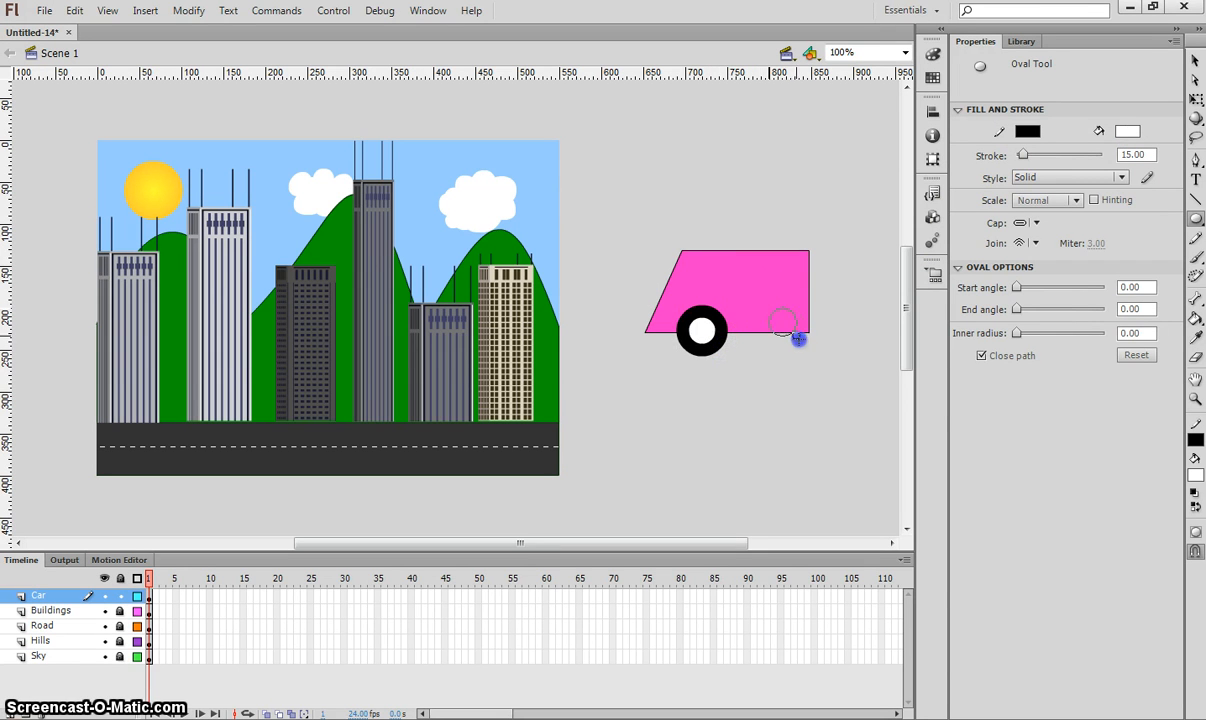
{"action": "left_click_drag", "start_coordinate": [807, 350], "coordinate": [808, 350]}
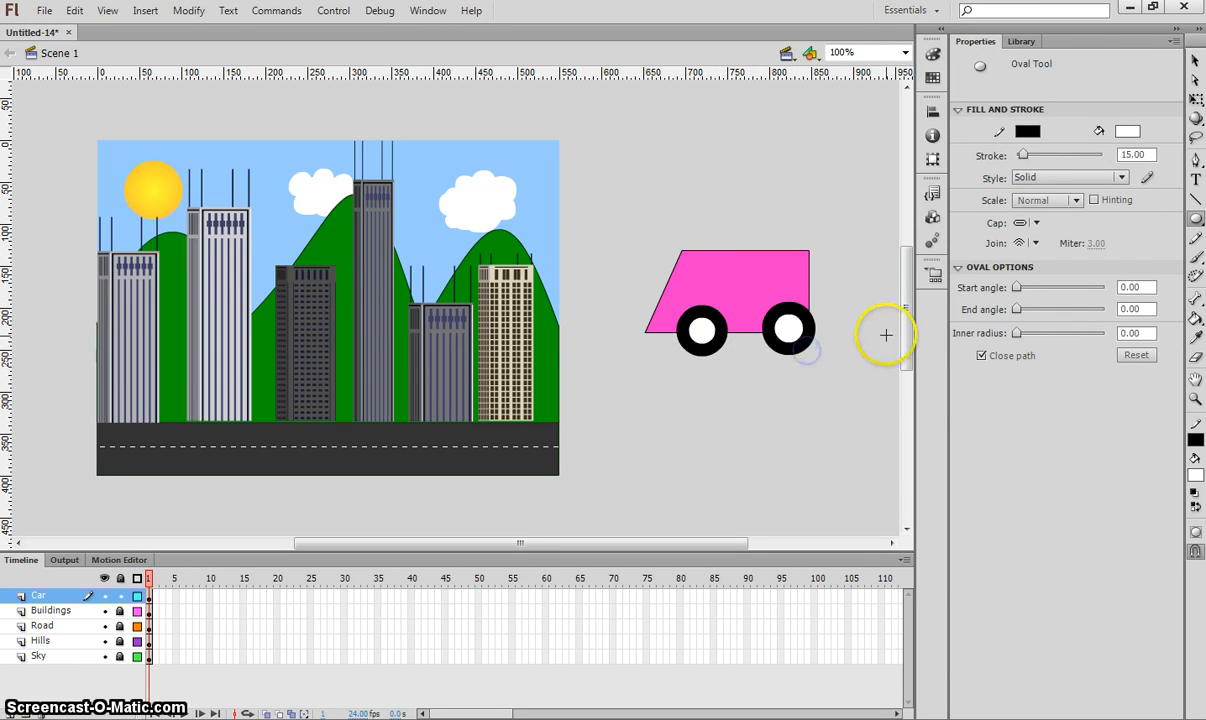
{"action": "key", "text": "ctrl+z"}
{"action": "left_click_drag", "start_coordinate": [756, 313], "coordinate": [800, 352]}
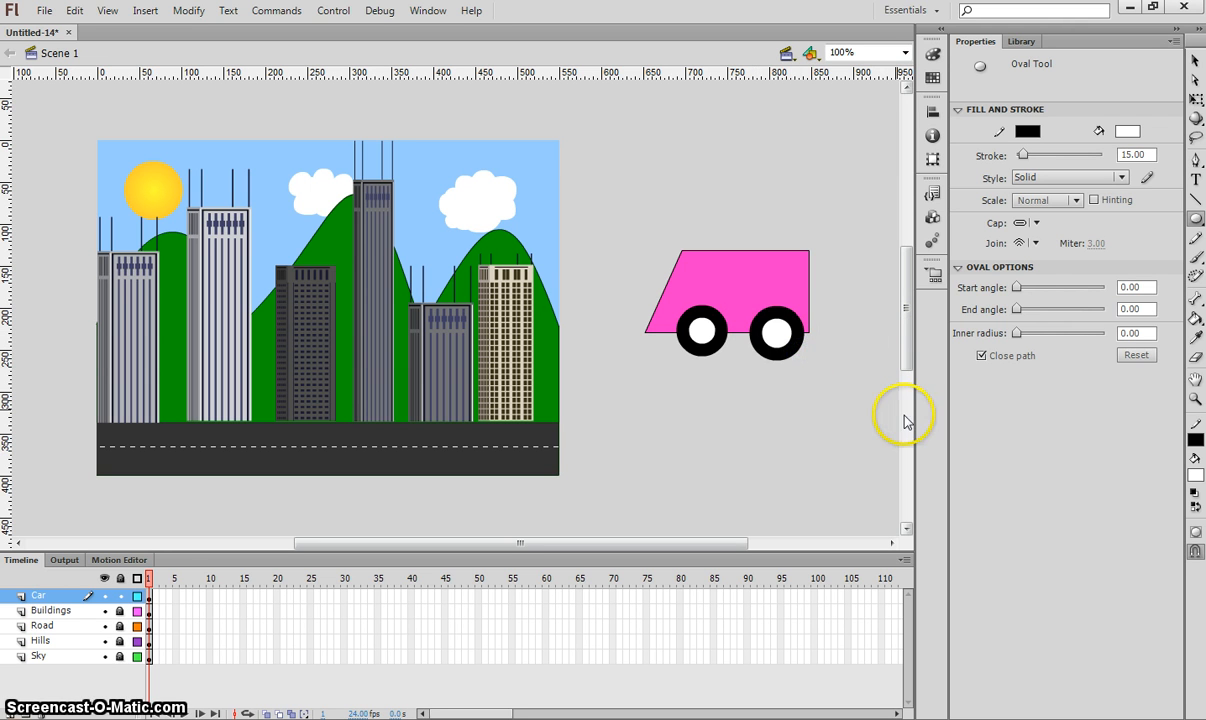
{"action": "key", "text": "ctrl+z"}
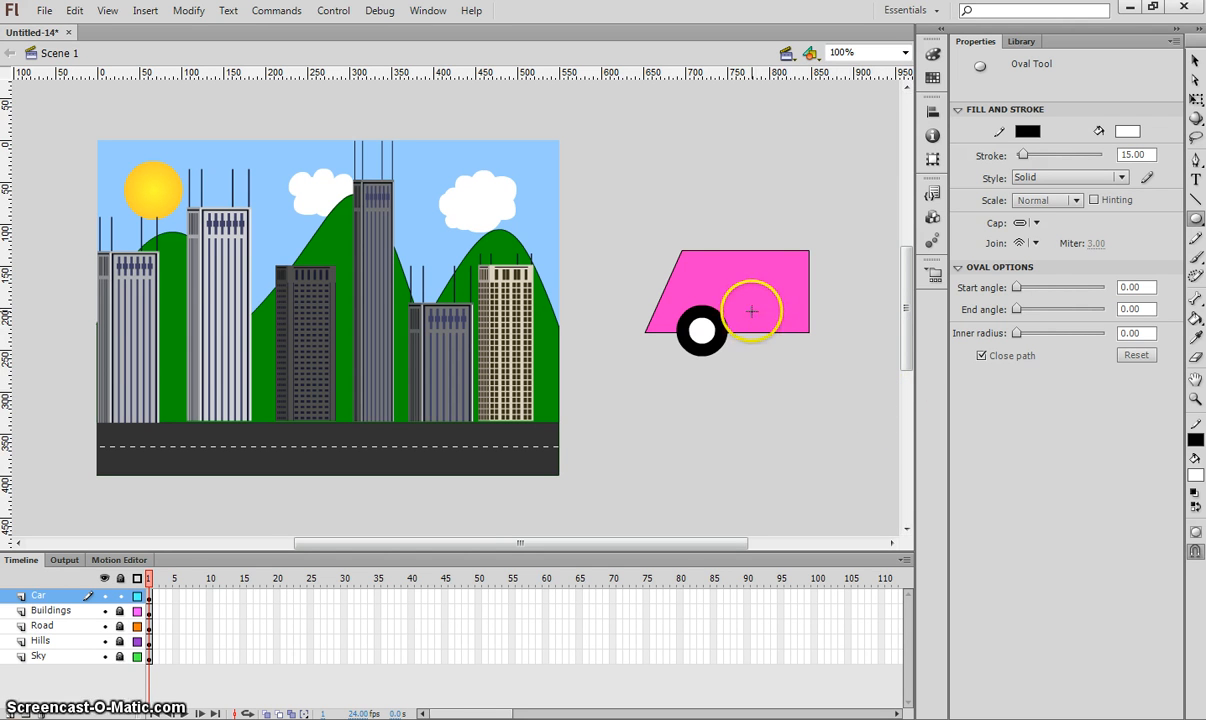
Step: Draw a rear wheel in the same style on the car's lower edge, level with the front wheel
{"action": "left_click_drag", "start_coordinate": [755, 309], "coordinate": [797, 347]}
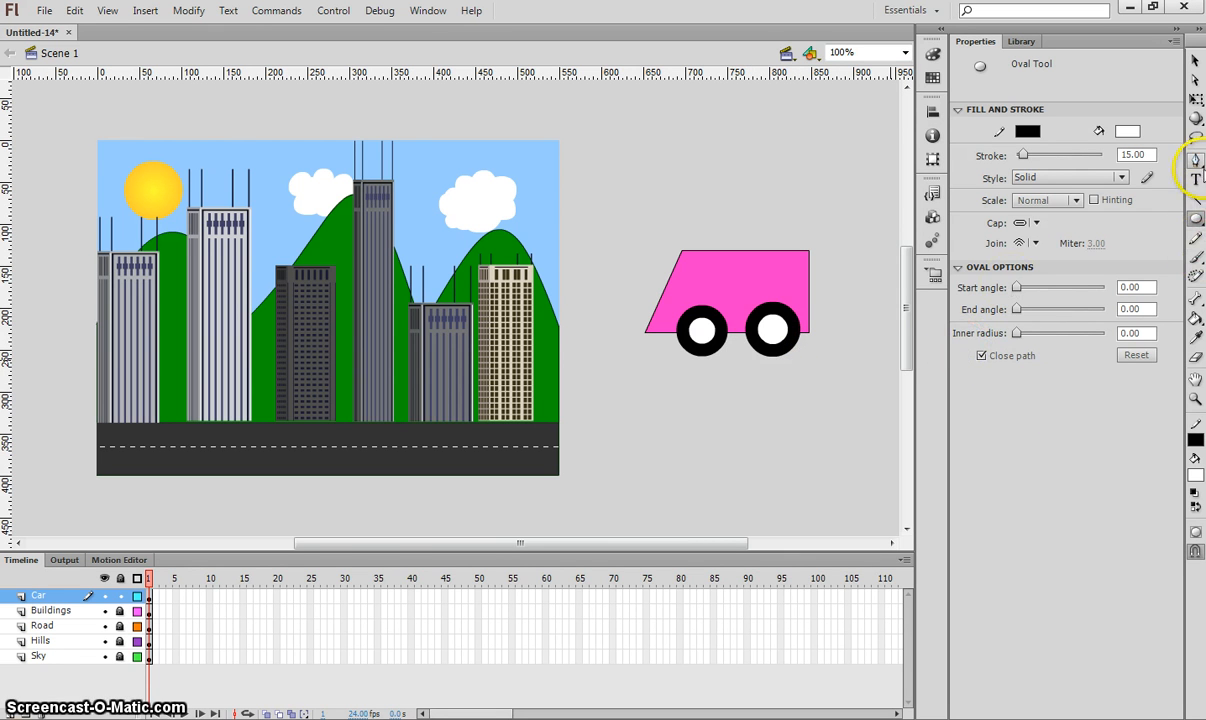
Step: Outline a four-sided side window behind the car's sloping front with the Pen tool, using a 1 pt black stroke
{"action": "left_click", "coordinate": [1196, 160]}
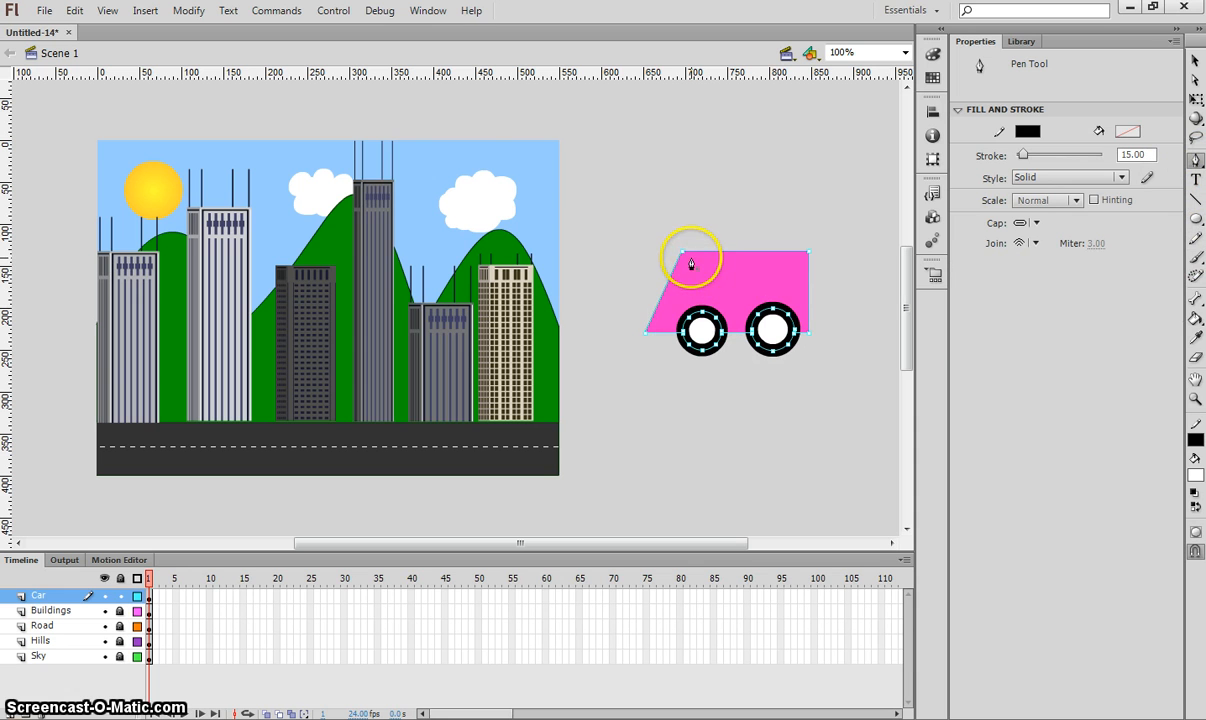
{"action": "left_click", "coordinate": [691, 257]}
{"action": "left_click", "coordinate": [675, 293]}
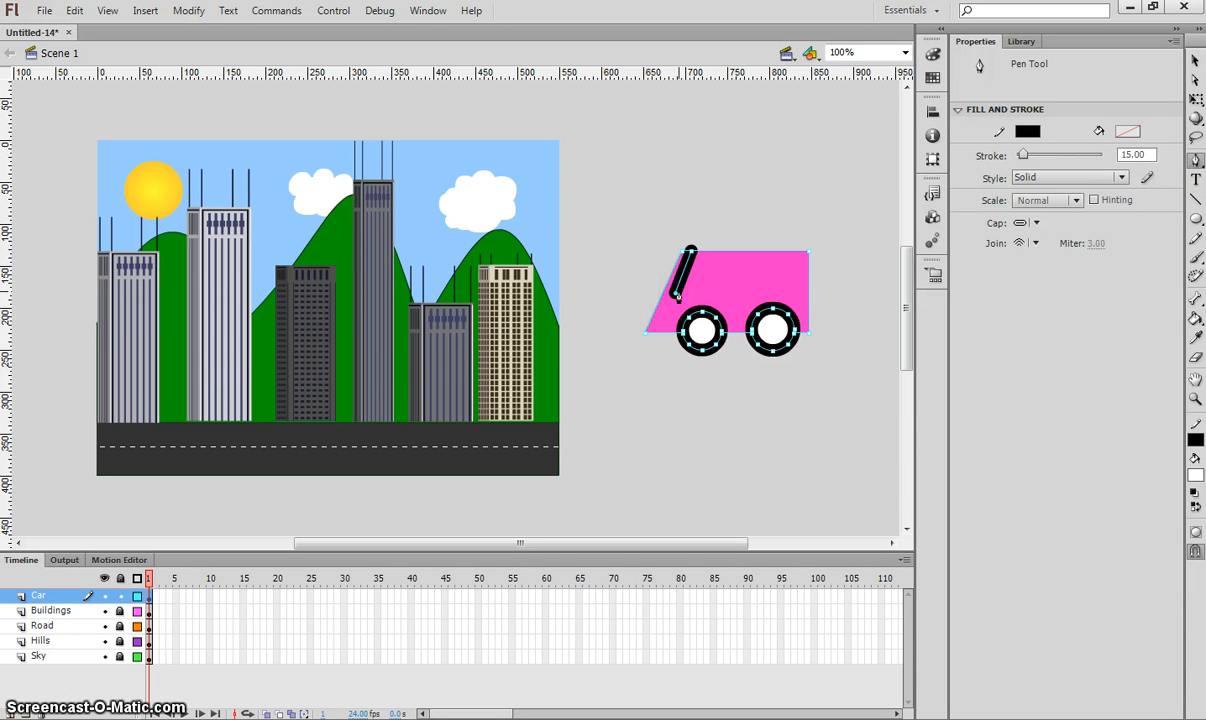
{"action": "left_click", "coordinate": [1137, 154]}
{"action": "type", "text": "1"}
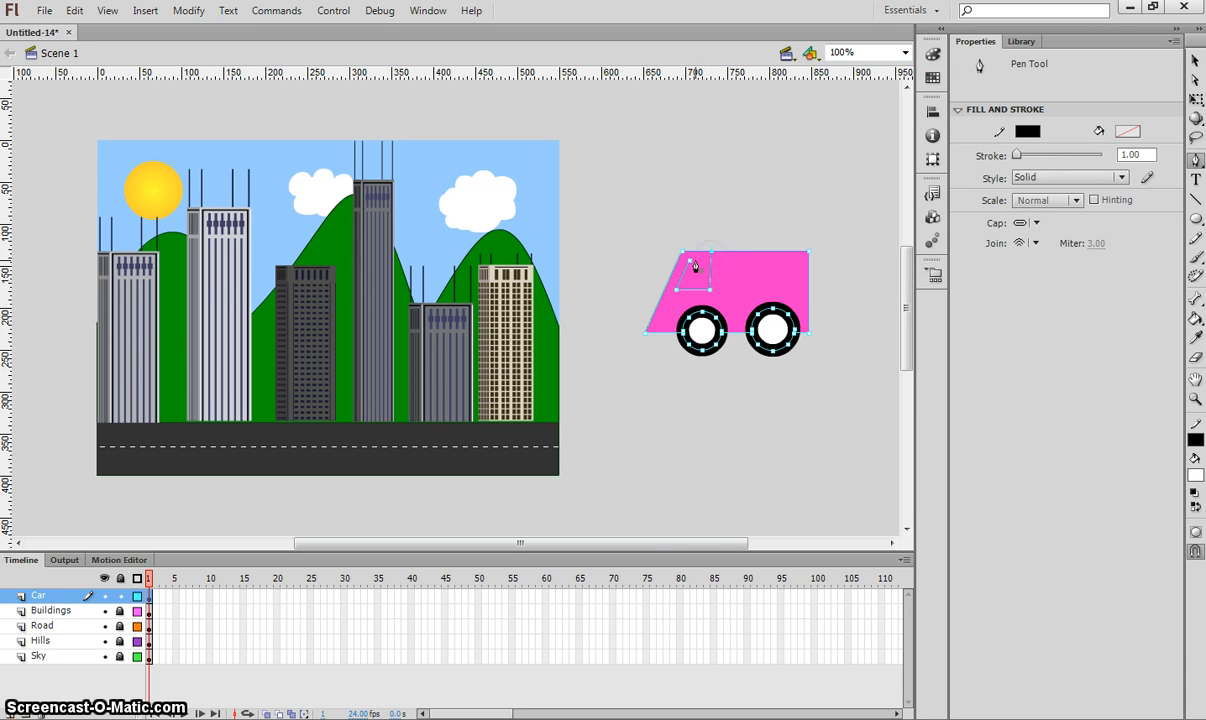
{"action": "left_click", "coordinate": [710, 265]}
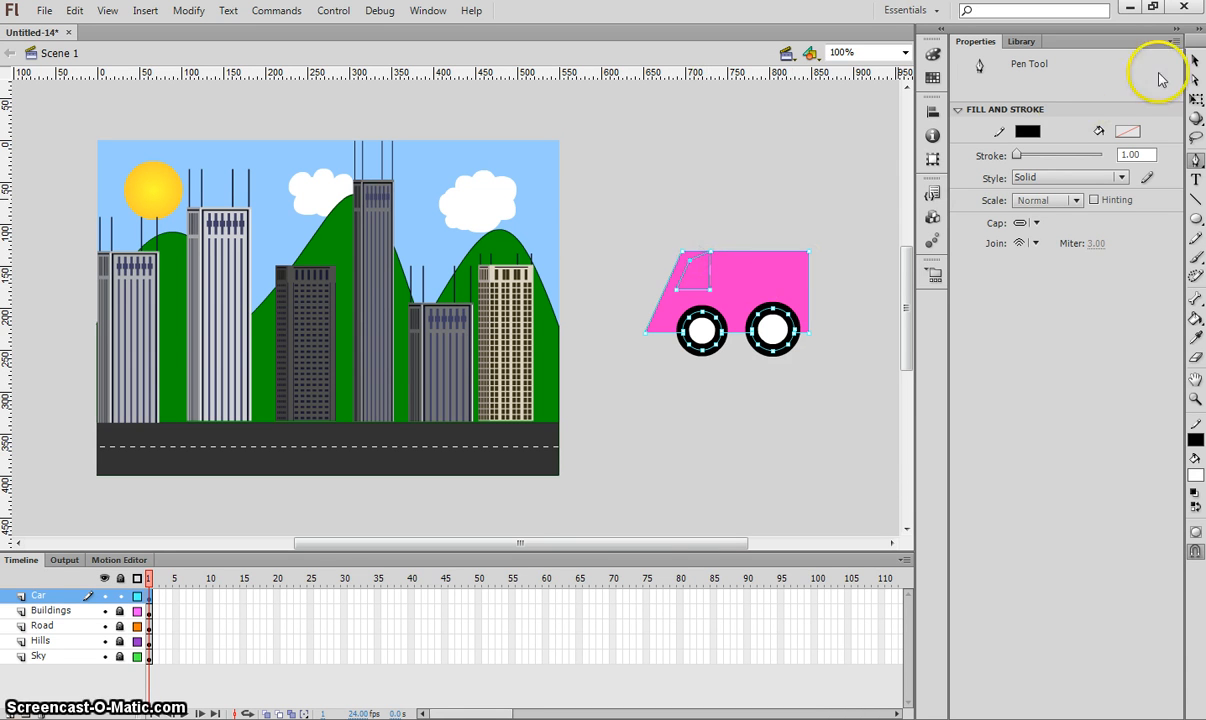
Step: Delete the pink fill inside the car's window outline
{"action": "left_click", "coordinate": [1196, 62]}
{"action": "left_click", "coordinate": [703, 281]}
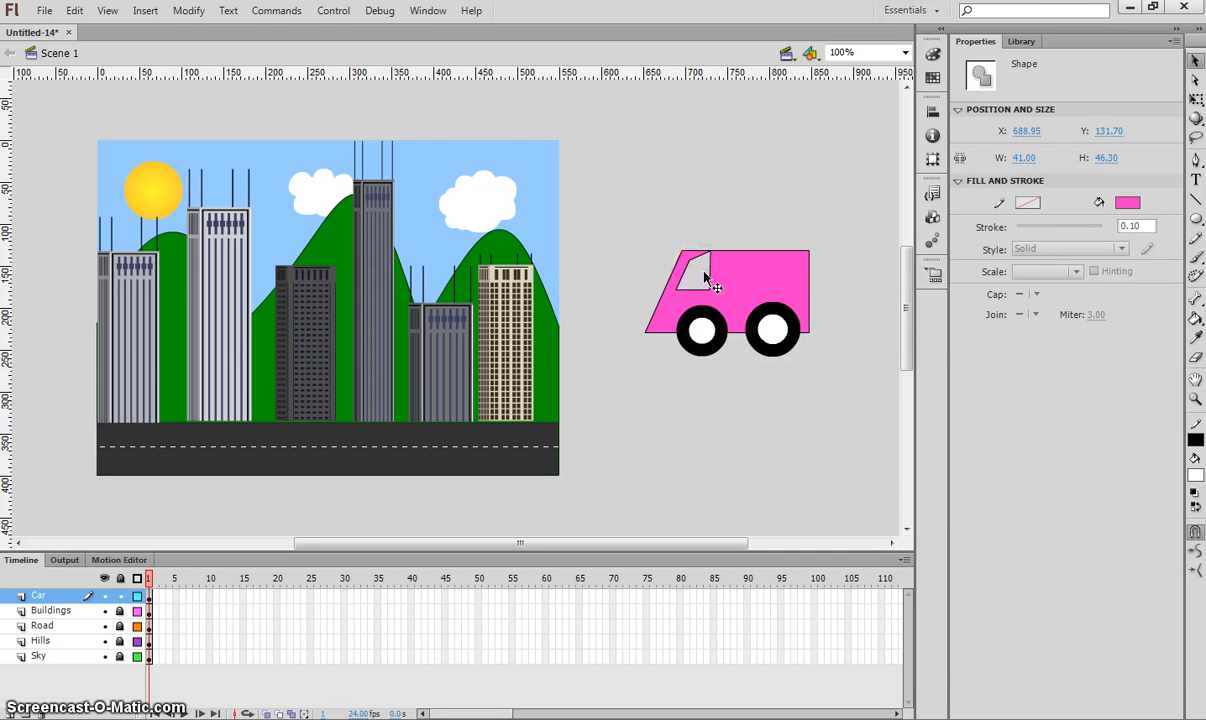
{"action": "left_click", "coordinate": [717, 279]}
{"action": "key", "text": "Delete"}
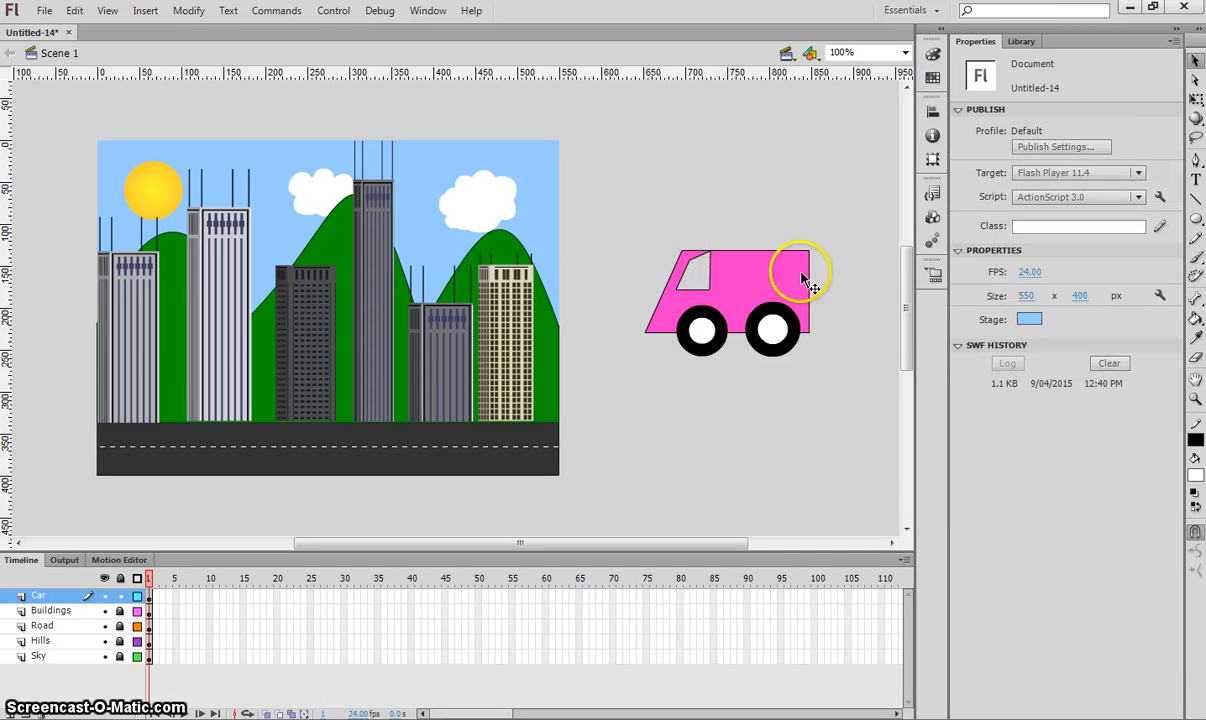
{"action": "mouse_move", "coordinate": [718, 286]}
{"action": "left_mouse_down"}
{"action": "mouse_move", "coordinate": [700, 283]}
{"action": "mouse_move", "coordinate": [697, 313]}
{"action": "left_mouse_up"}
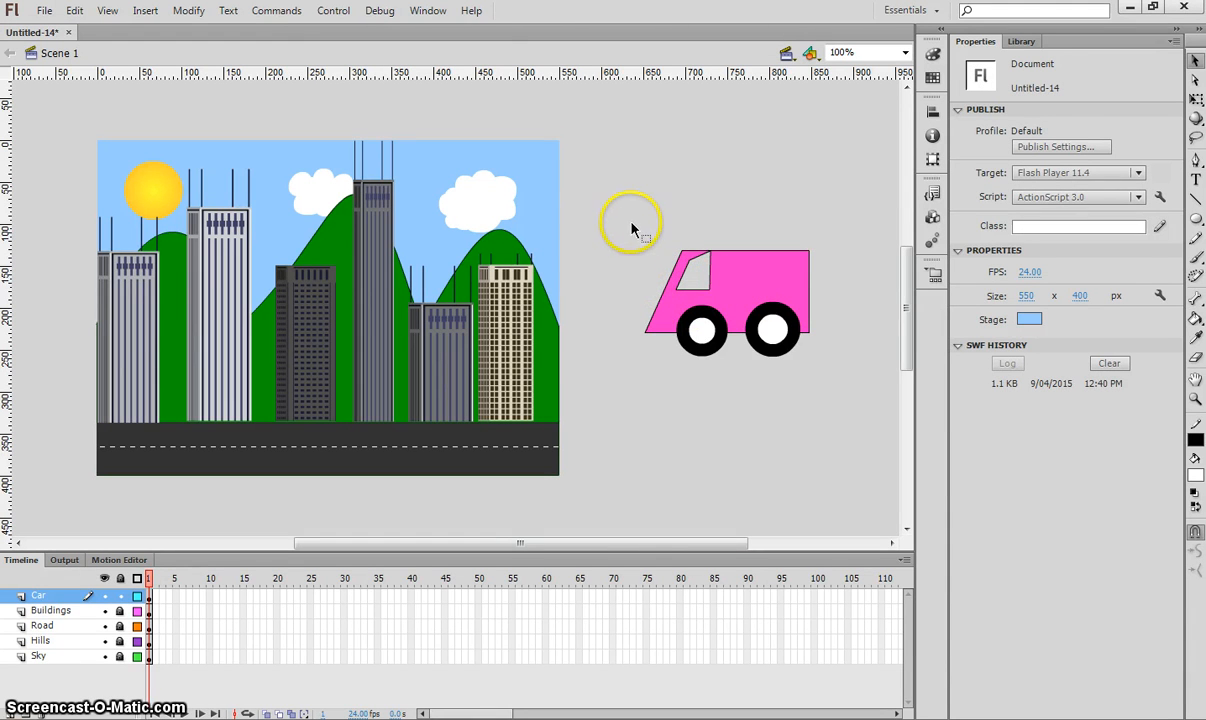
Step: Convert the whole car drawing, including wheels and window, to a Movie Clip symbol named car
{"action": "left_click_drag", "start_coordinate": [624, 215], "coordinate": [854, 375]}
{"action": "left_click", "coordinate": [189, 12]}
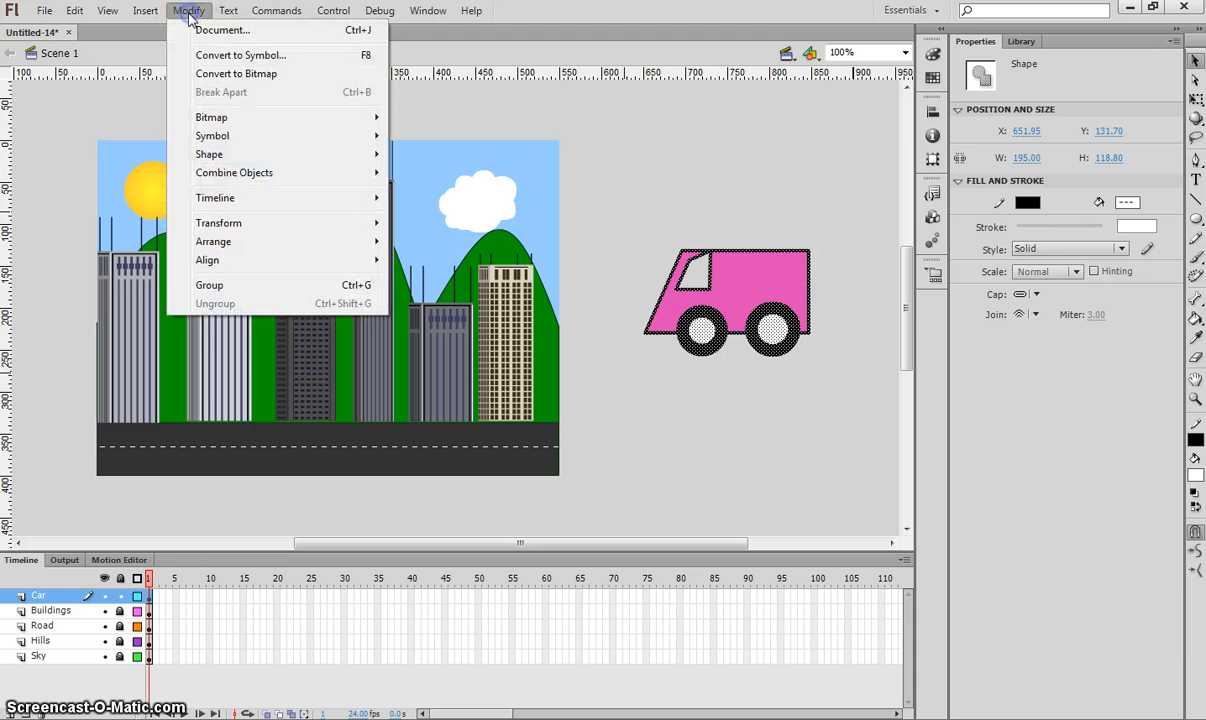
{"action": "left_click", "coordinate": [322, 63]}
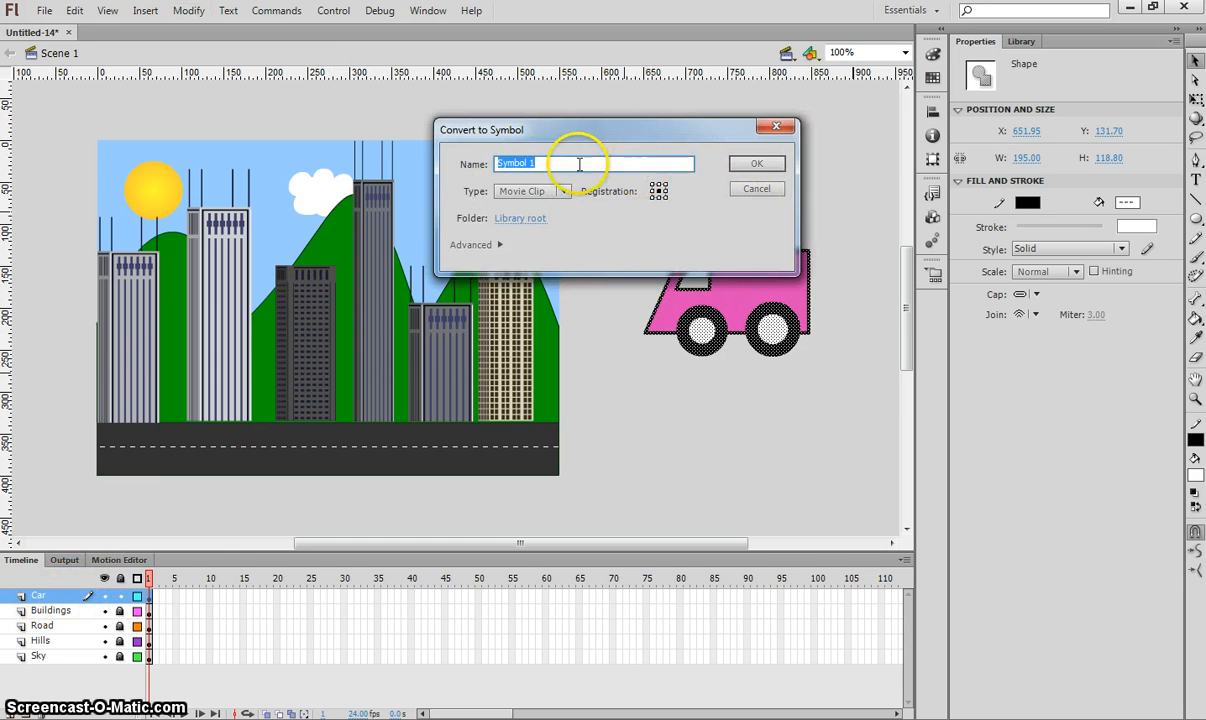
{"action": "type", "text": "car"}
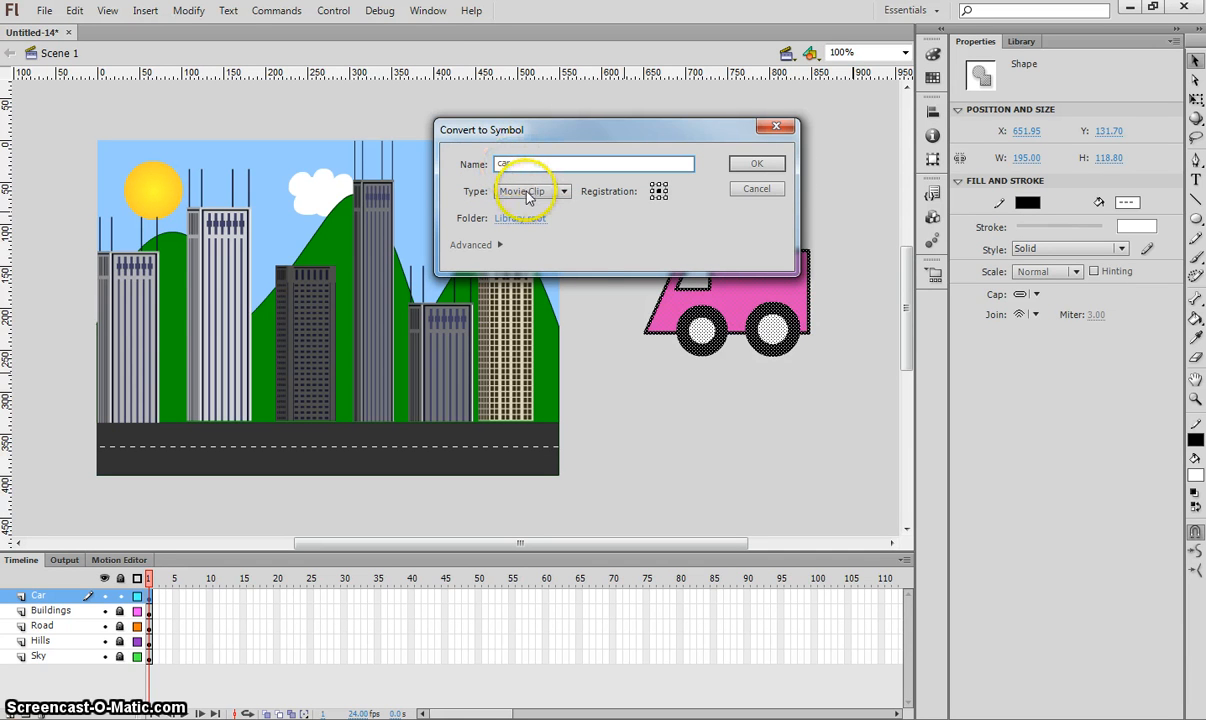
{"action": "left_click", "coordinate": [757, 164]}
Step: Place the car just off the stage's right edge at road level and scale it down to about 109 by 66 px
{"action": "left_click_drag", "start_coordinate": [753, 270], "coordinate": [672, 362]}
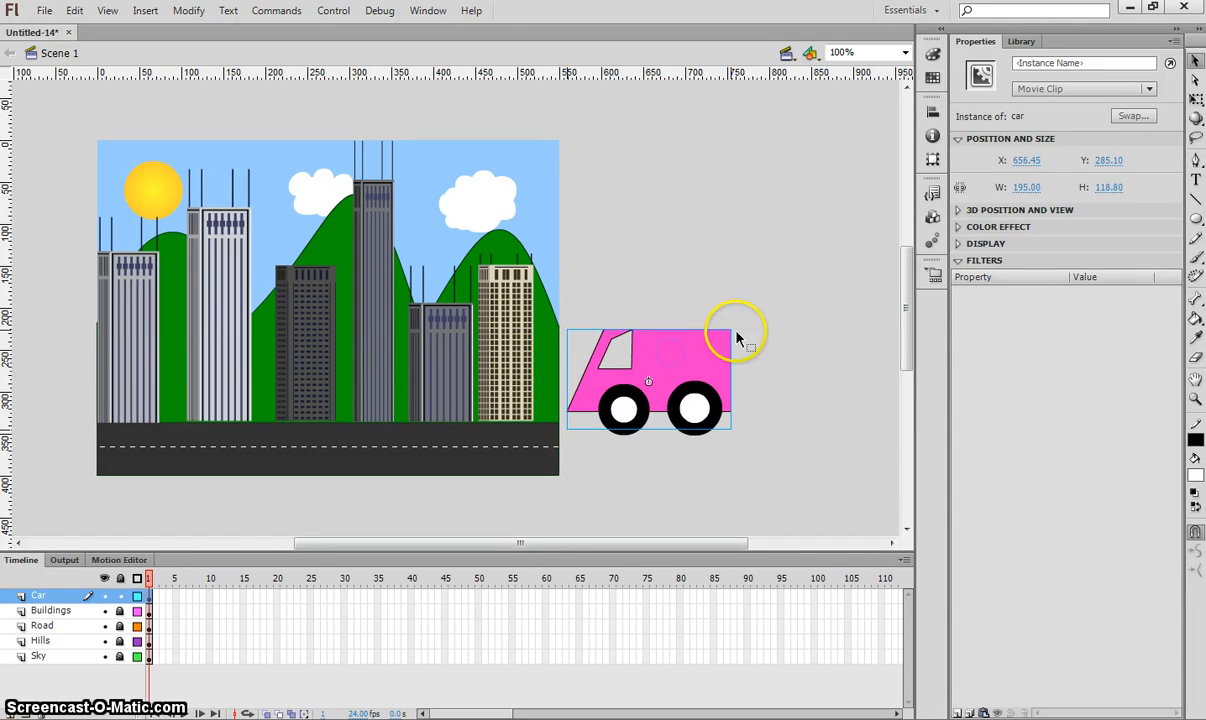
{"action": "left_click", "coordinate": [1195, 99]}
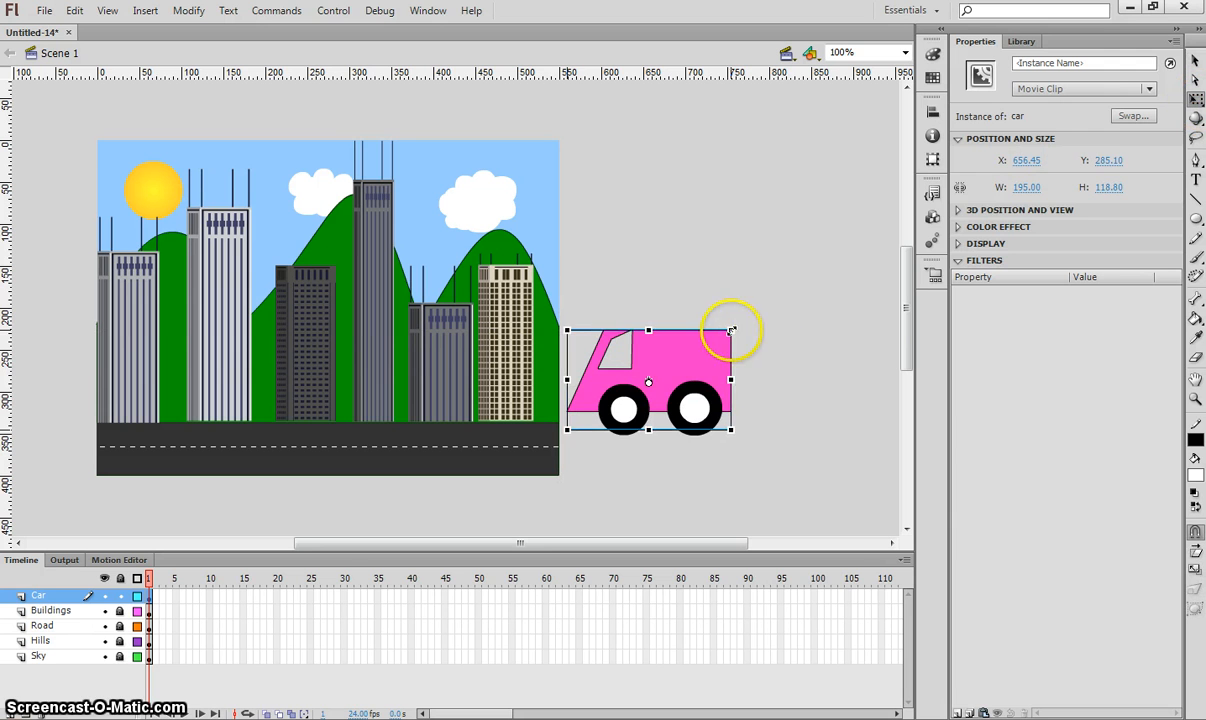
{"action": "left_click_drag", "start_coordinate": [731, 331], "coordinate": [631, 404]}
{"action": "left_click", "coordinate": [1195, 61]}
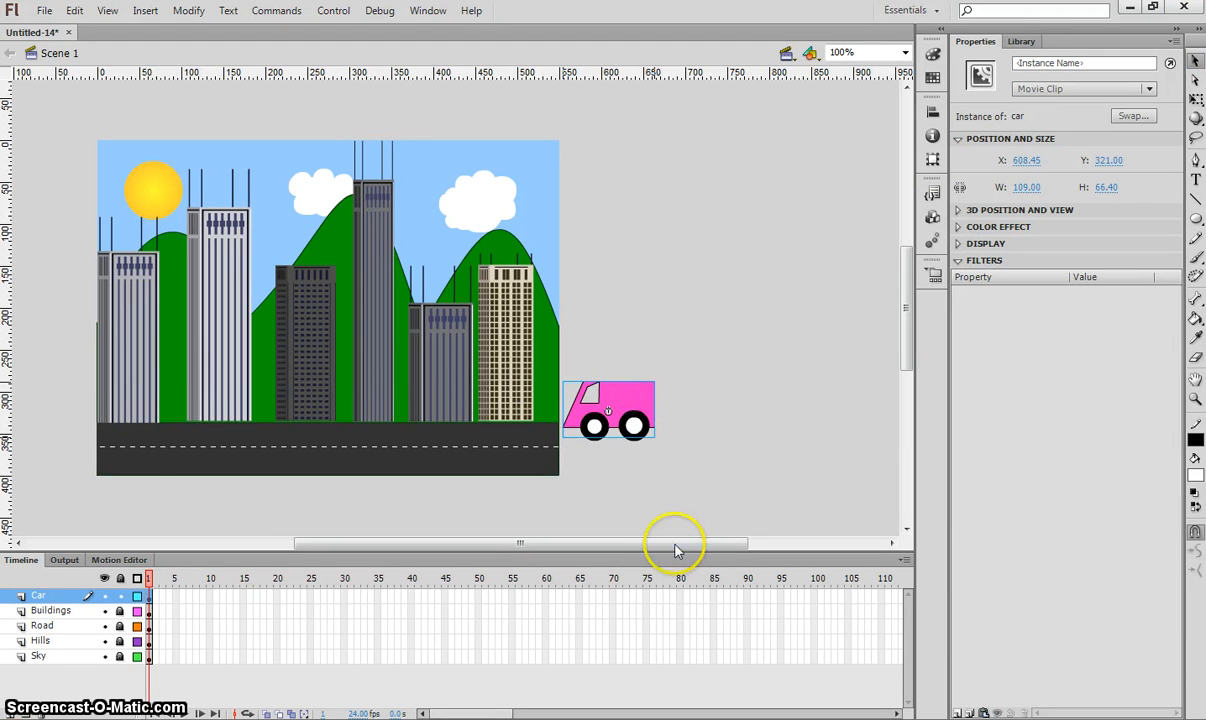
{"action": "left_click_drag", "start_coordinate": [675, 547], "coordinate": [611, 552]}
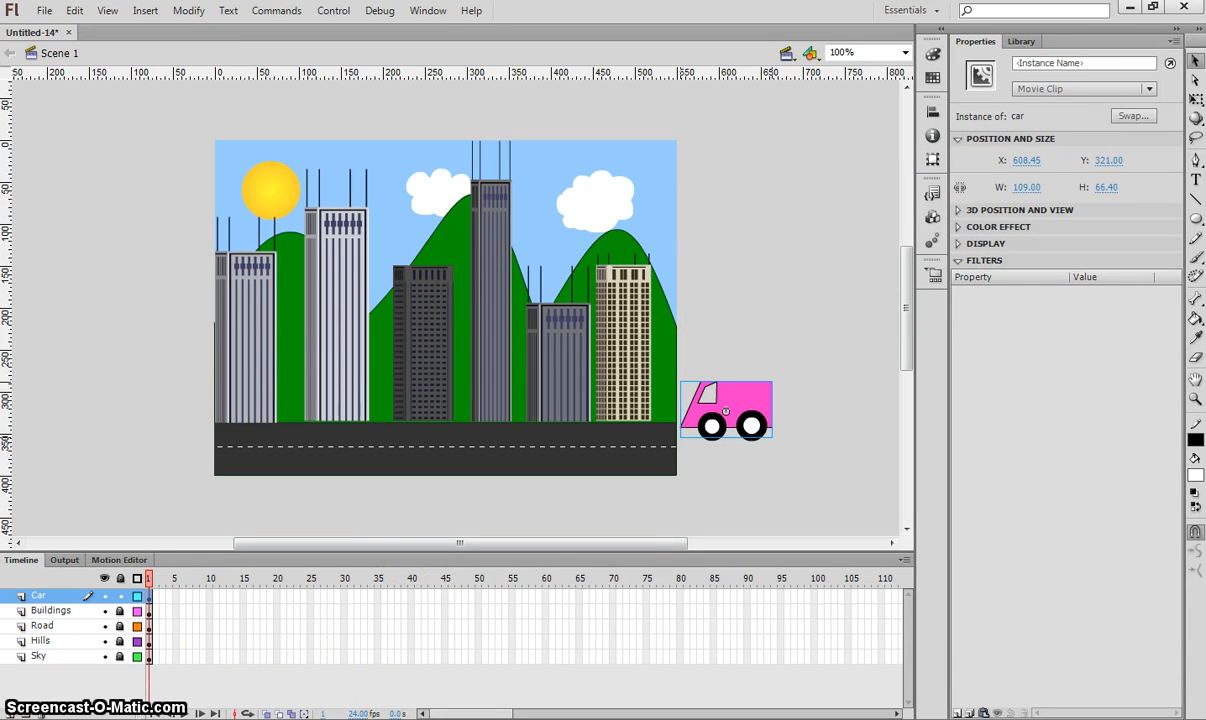
{"action": "right_click", "coordinate": [303, 595]}
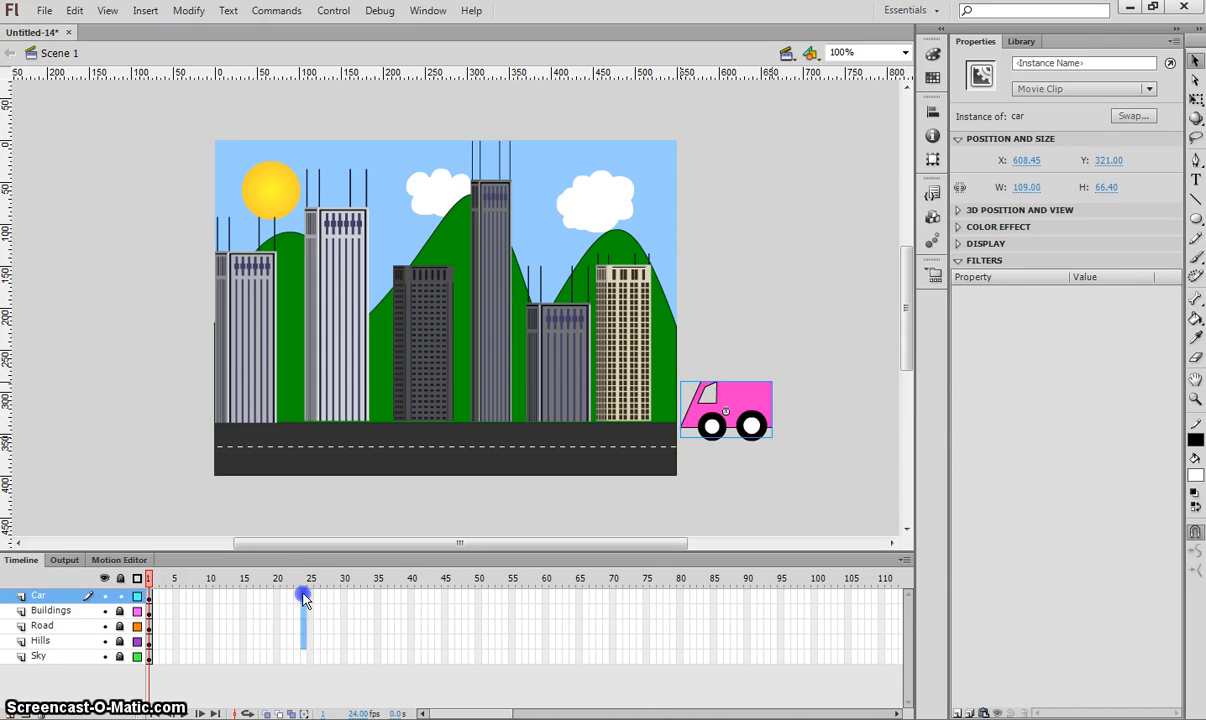
{"action": "left_click_drag", "start_coordinate": [303, 672], "coordinate": [304, 665]}
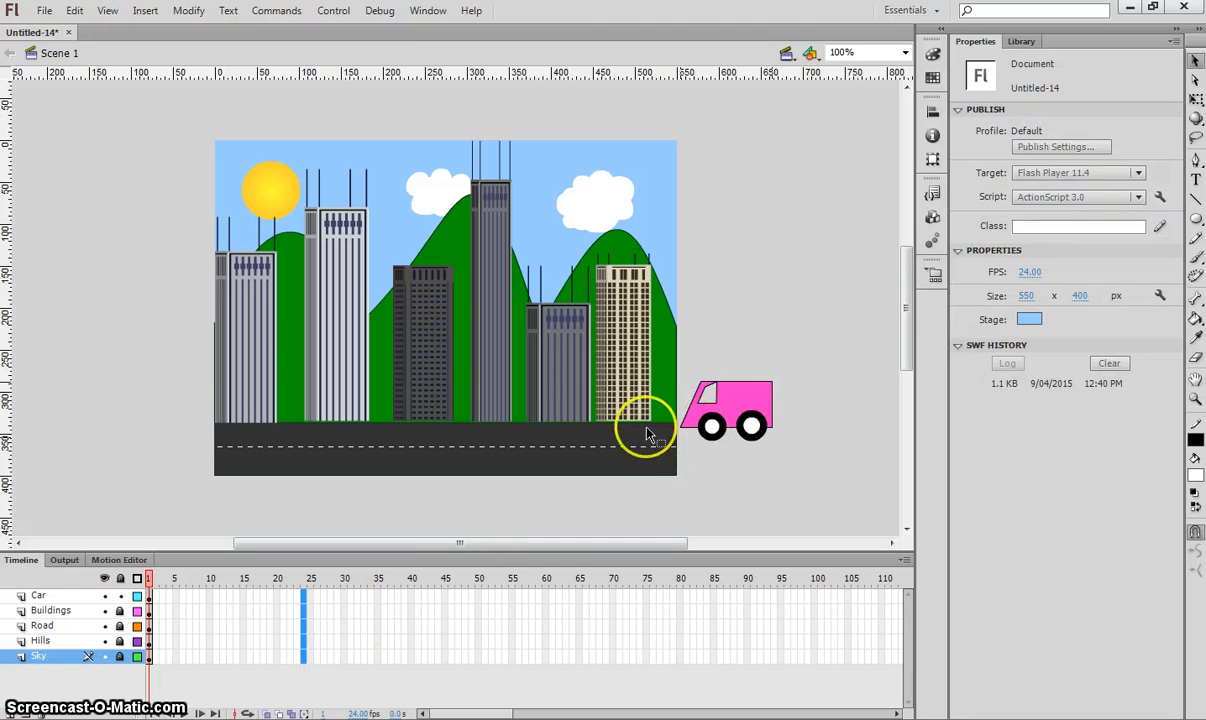
Step: Extend the Buildings, Road, Hills and Sky layers to frame 48 by inserting frames
{"action": "left_click", "coordinate": [469, 611]}
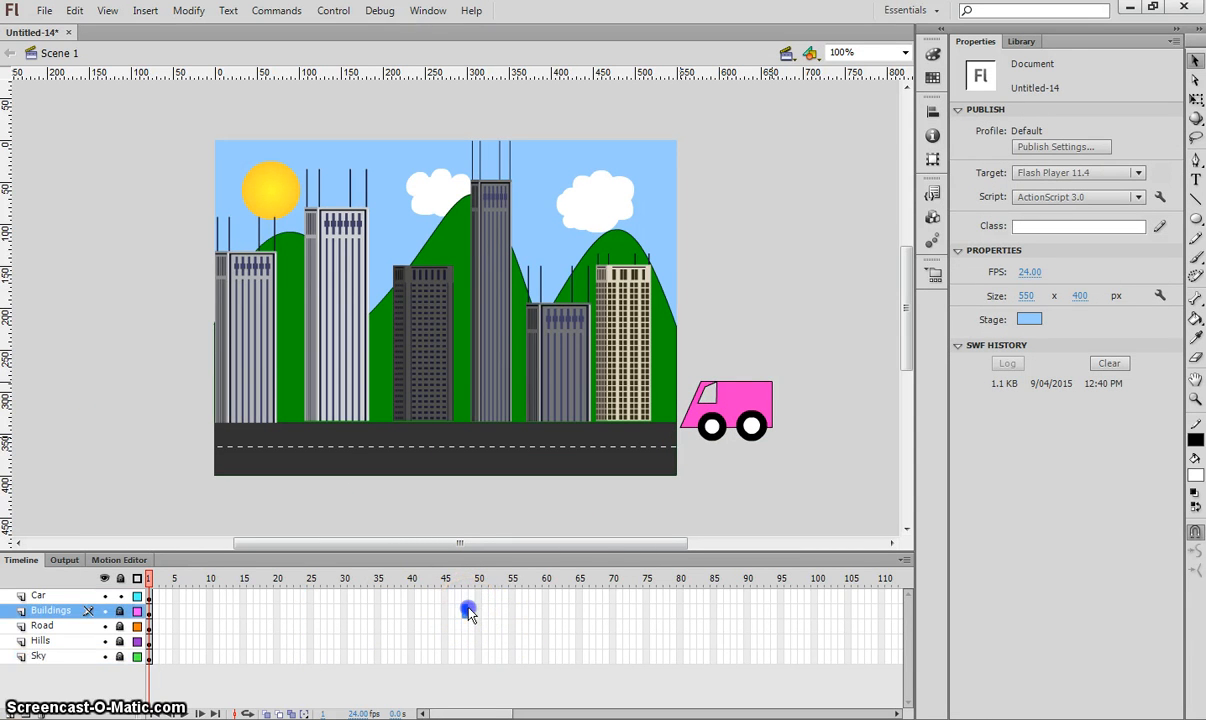
{"action": "left_click", "coordinate": [466, 610]}
{"action": "left_click", "coordinate": [465, 612]}
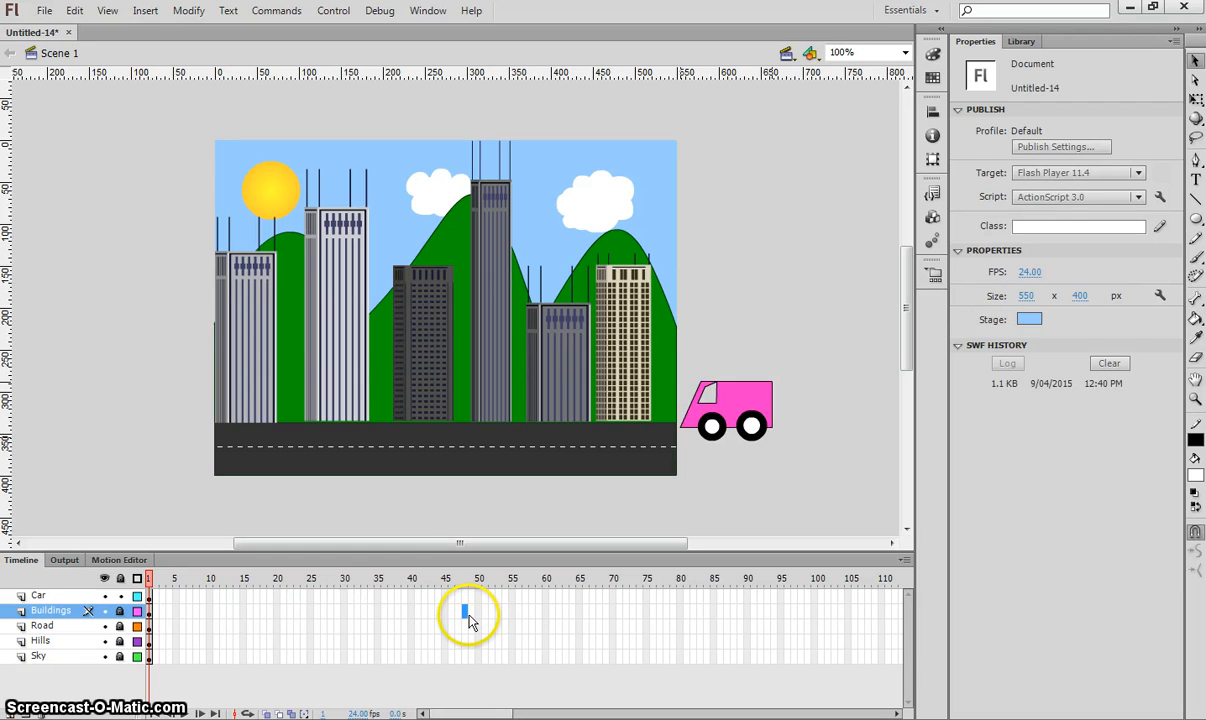
{"action": "key", "text": "F5"}
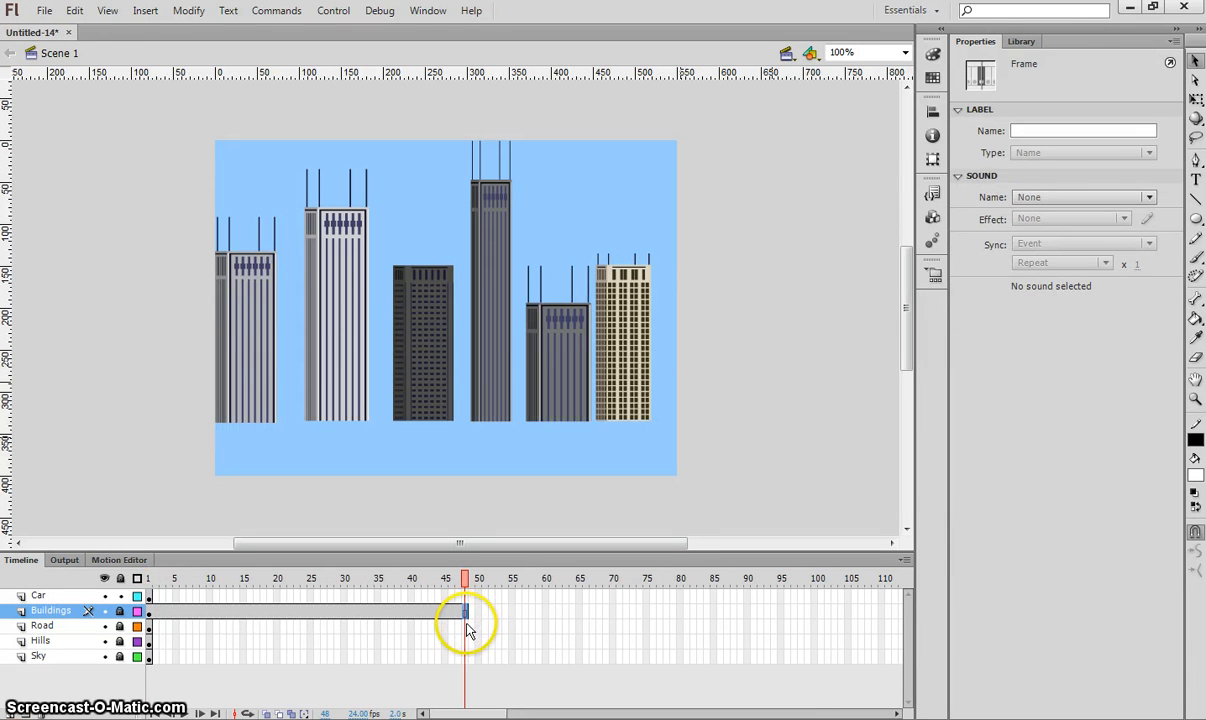
{"action": "left_click", "coordinate": [466, 627]}
{"action": "key", "text": "F5"}
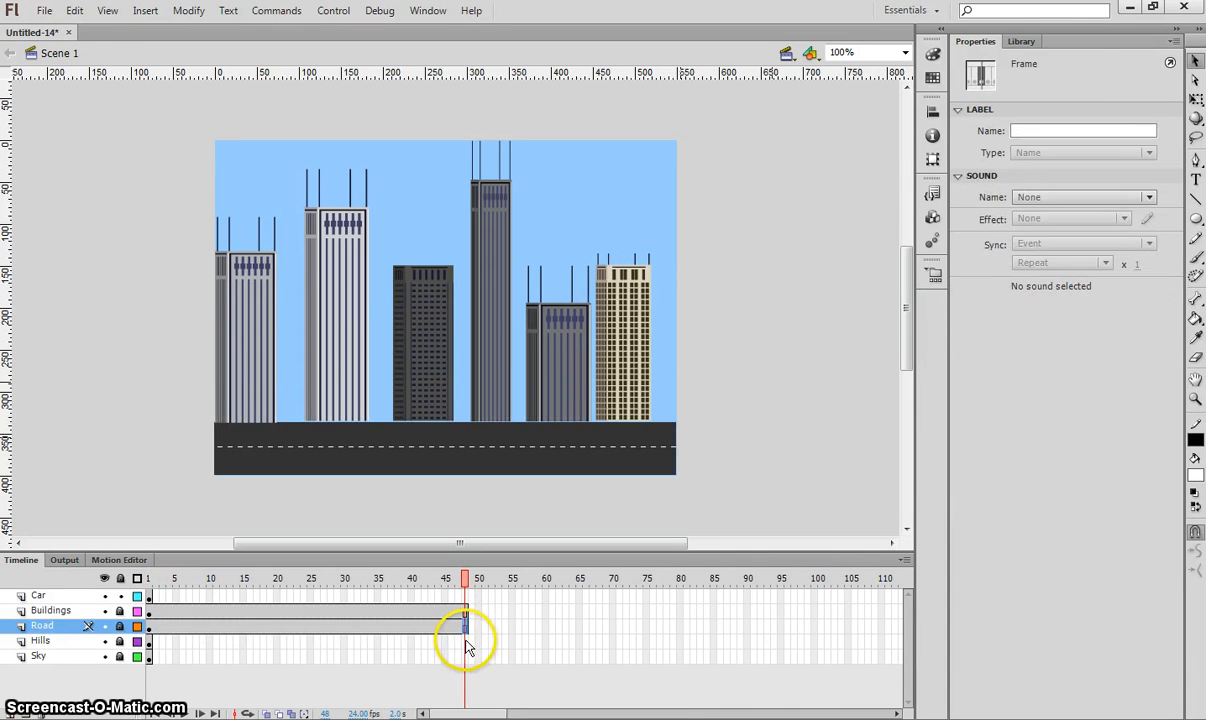
{"action": "left_click", "coordinate": [466, 642]}
{"action": "key", "text": "F5"}
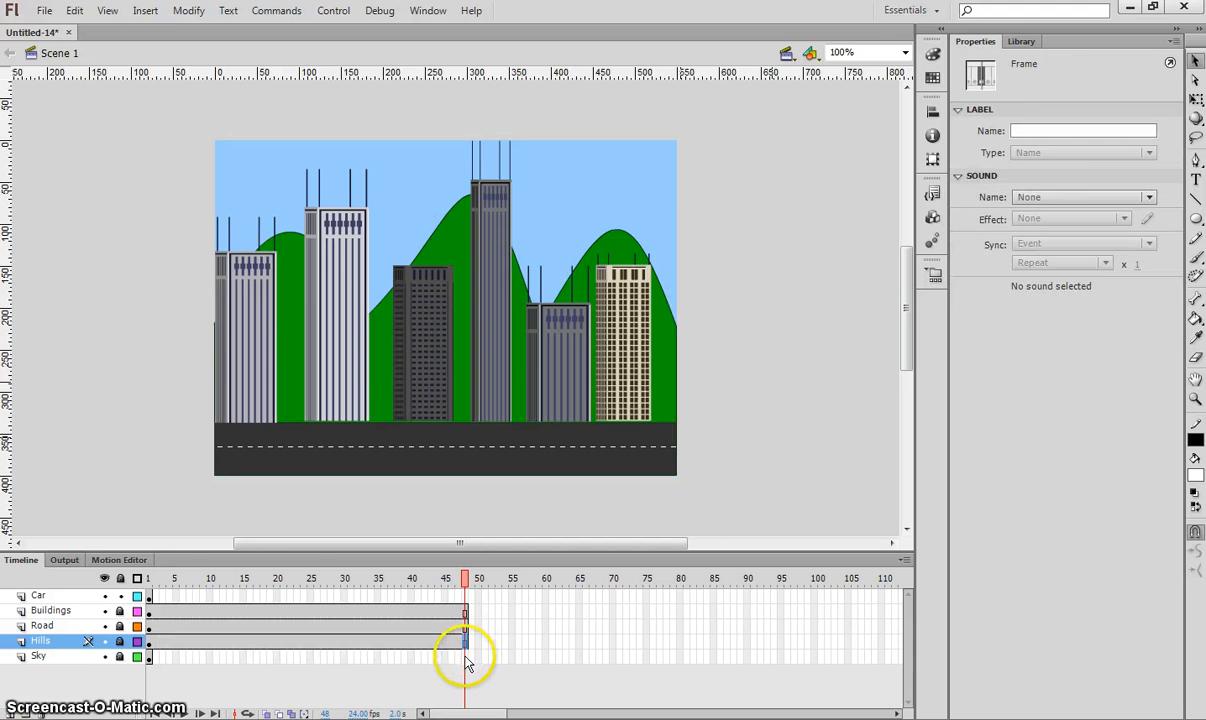
{"action": "left_click", "coordinate": [466, 657]}
{"action": "key", "text": "F5"}
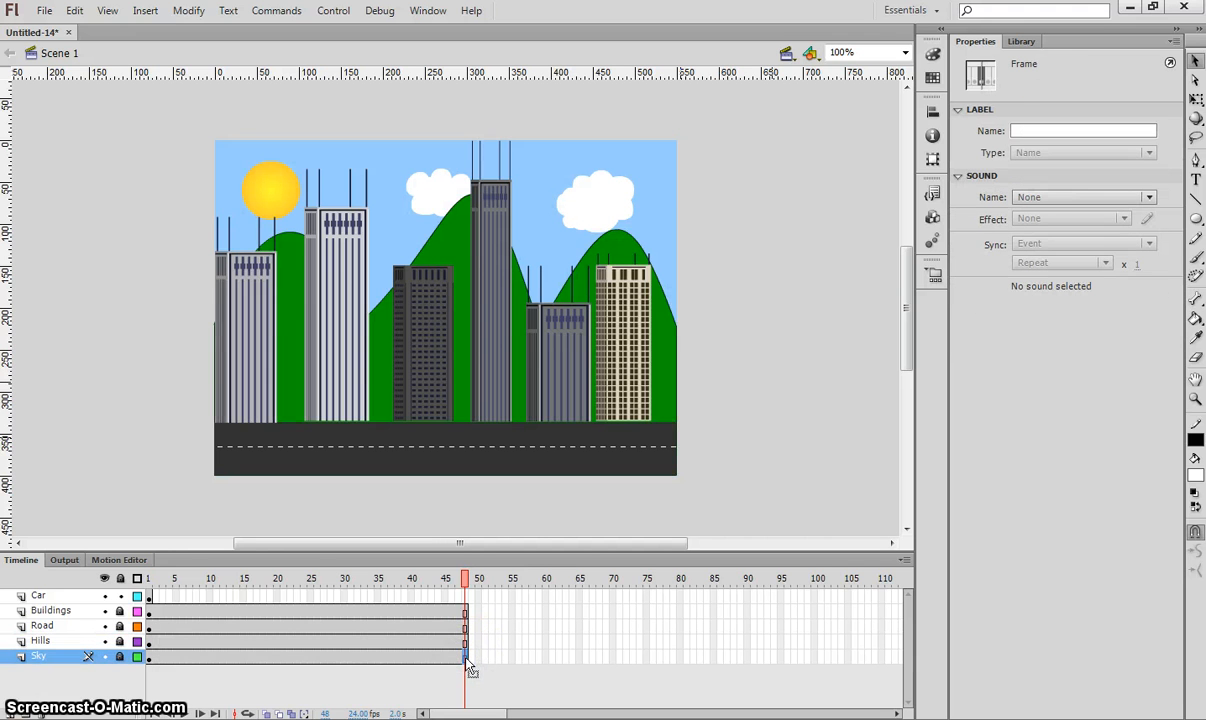
Step: Create a motion tween on the Car layer from frame 1 and extend its span to frame 48
{"action": "left_click", "coordinate": [149, 596]}
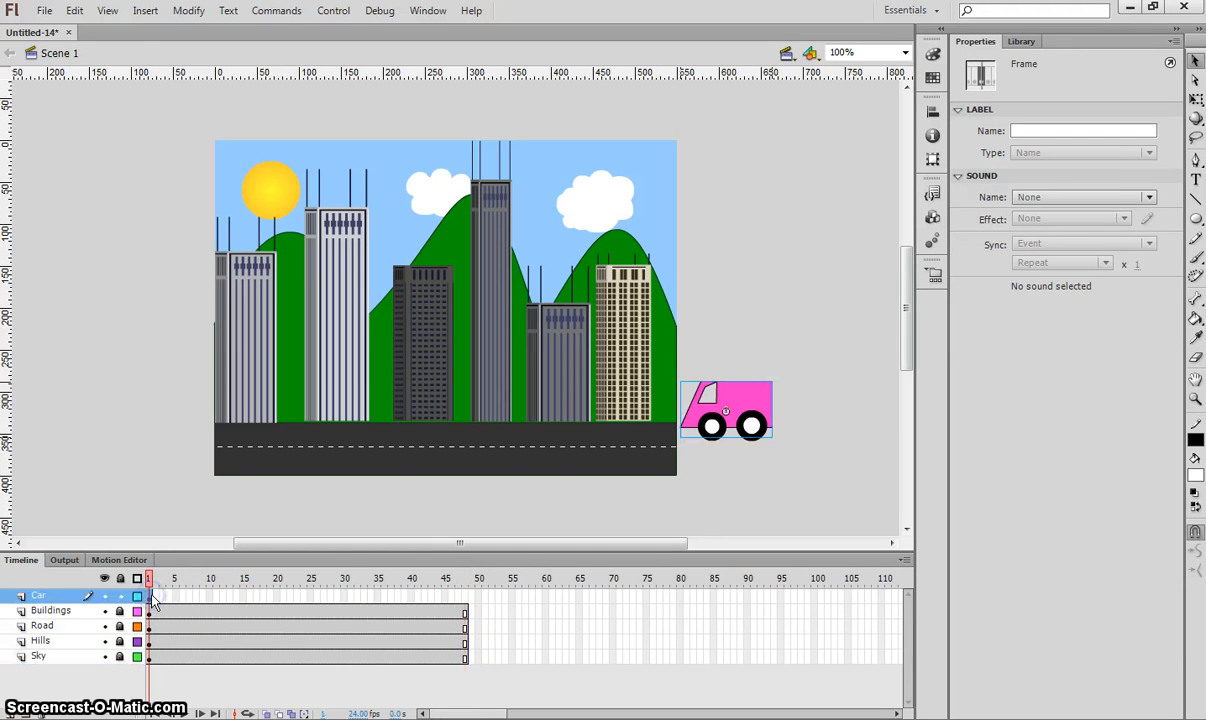
{"action": "left_click", "coordinate": [150, 598]}
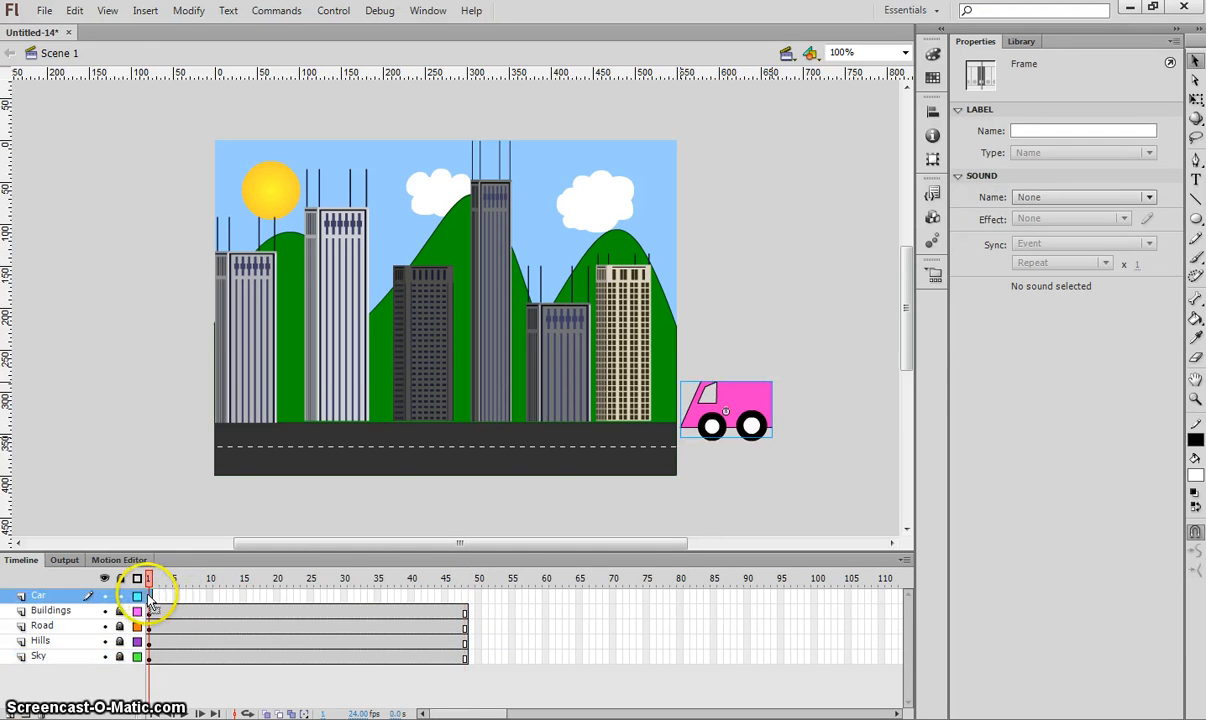
{"action": "right_click", "coordinate": [152, 606]}
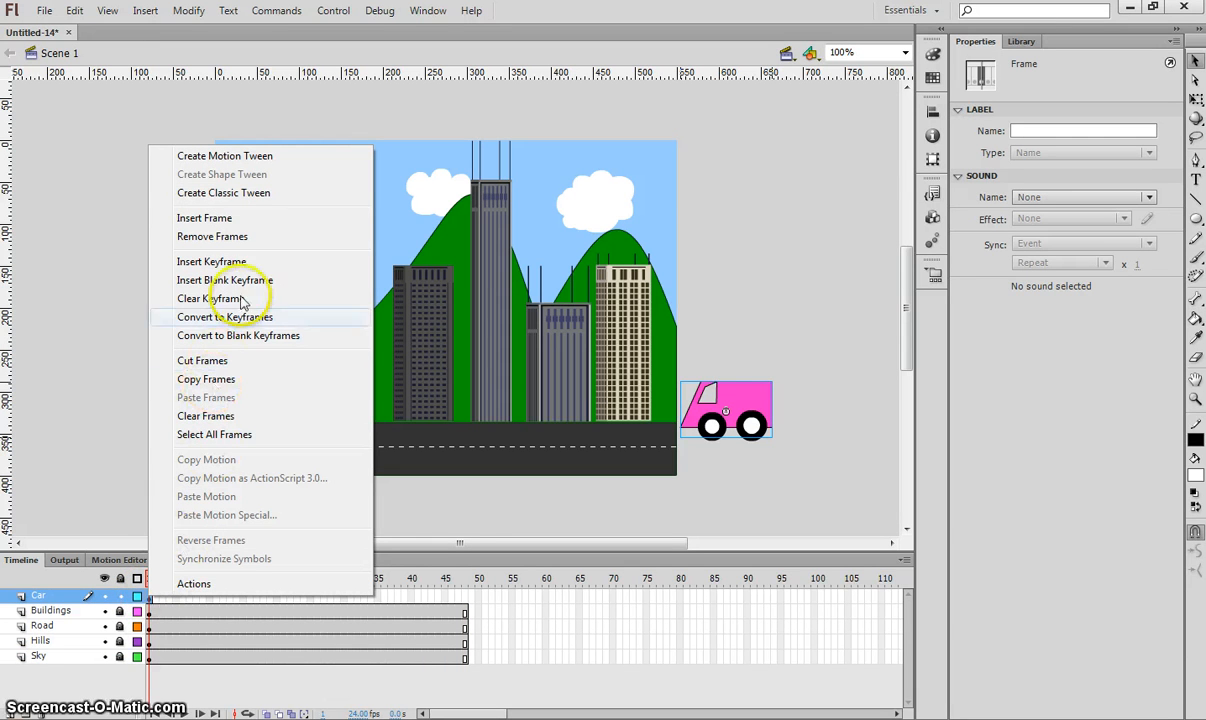
{"action": "left_click", "coordinate": [255, 157]}
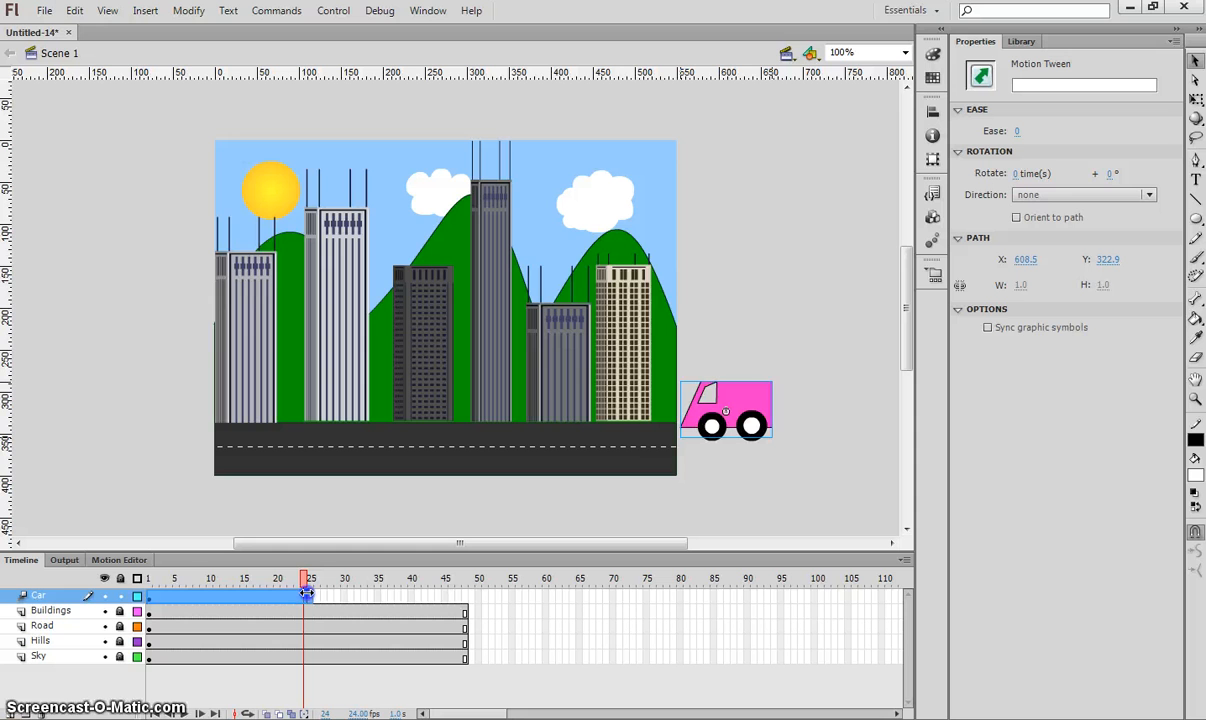
{"action": "left_click_drag", "start_coordinate": [307, 594], "coordinate": [349, 594]}
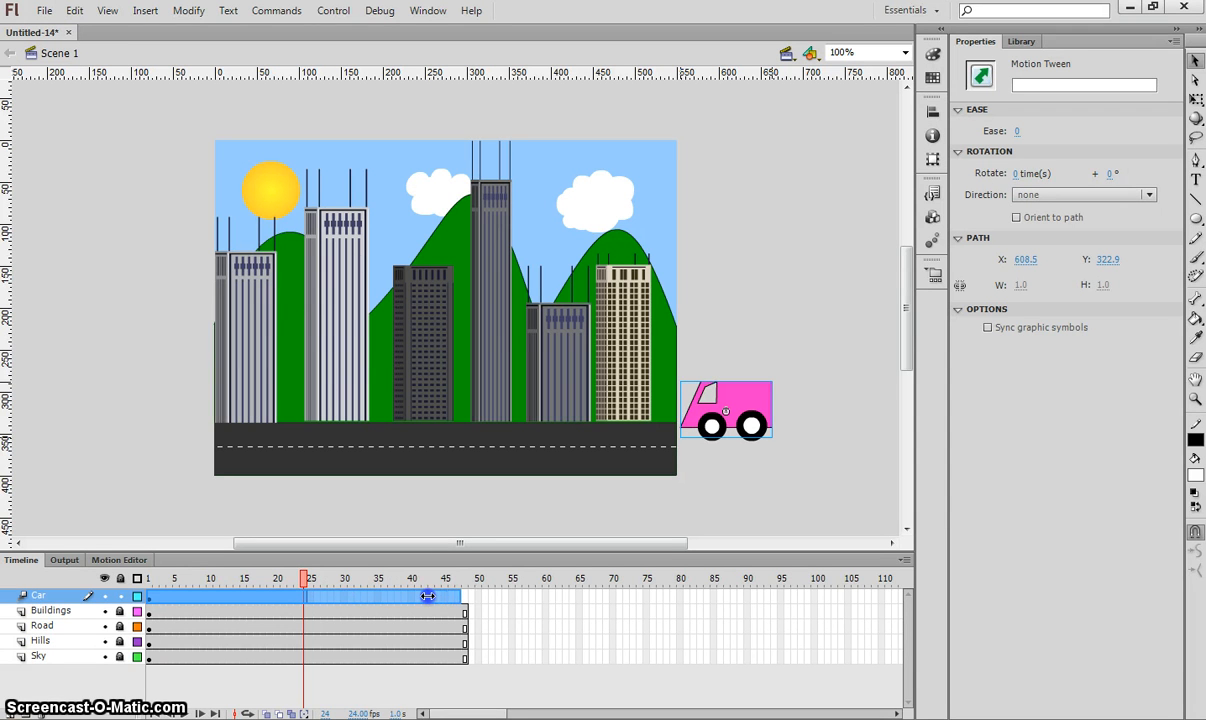
{"action": "left_click_drag", "start_coordinate": [465, 594], "coordinate": [465, 595]}
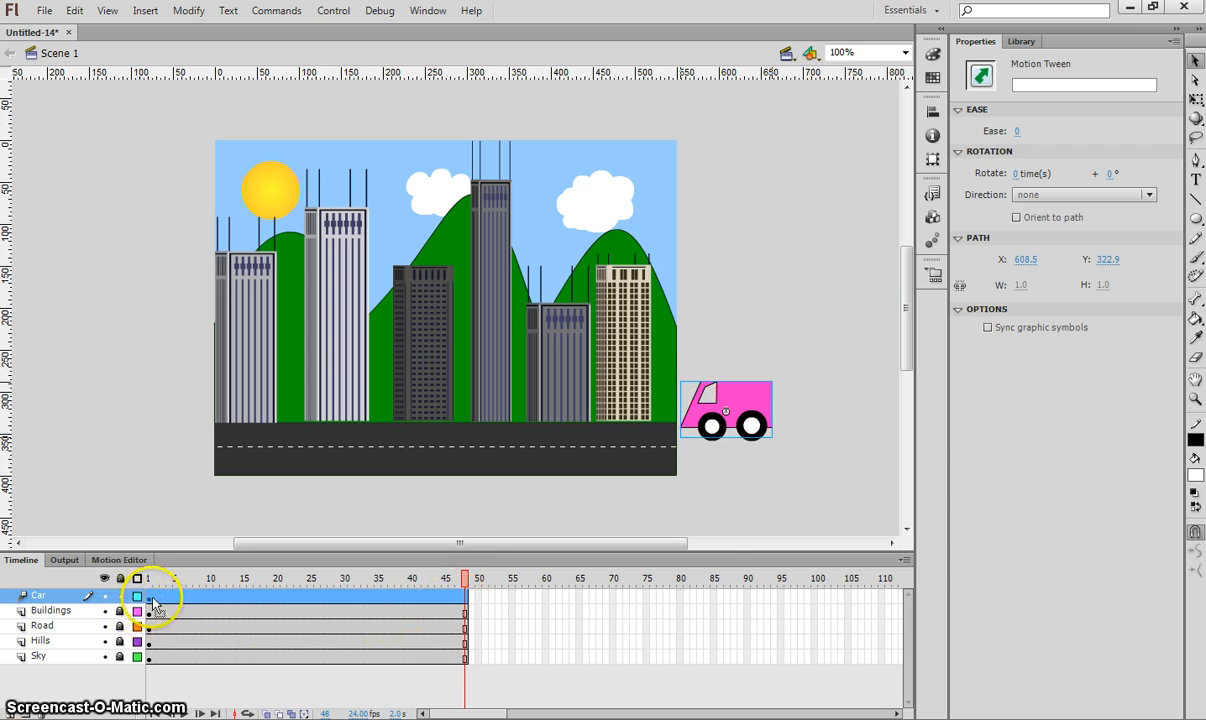
Step: At frame 48, move the car horizontally across the road to just off the stage's left edge, about X -66.5, Y 321.8
{"action": "left_click", "coordinate": [150, 596]}
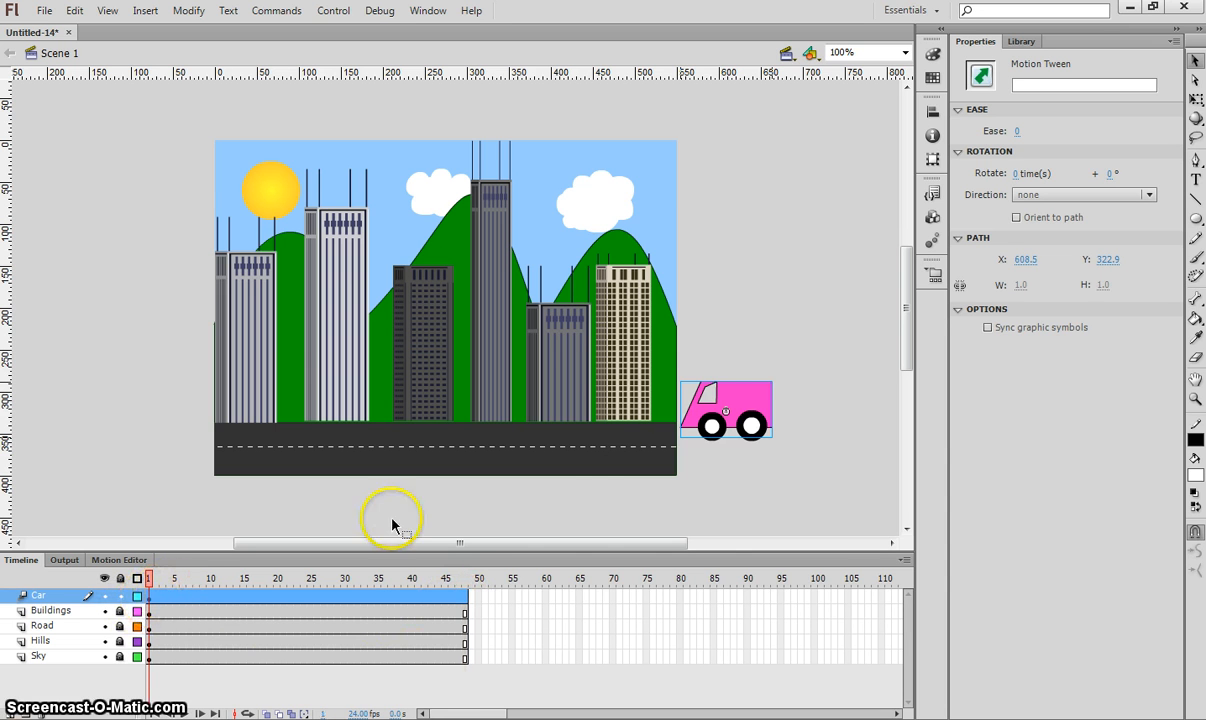
{"action": "left_click", "coordinate": [465, 597]}
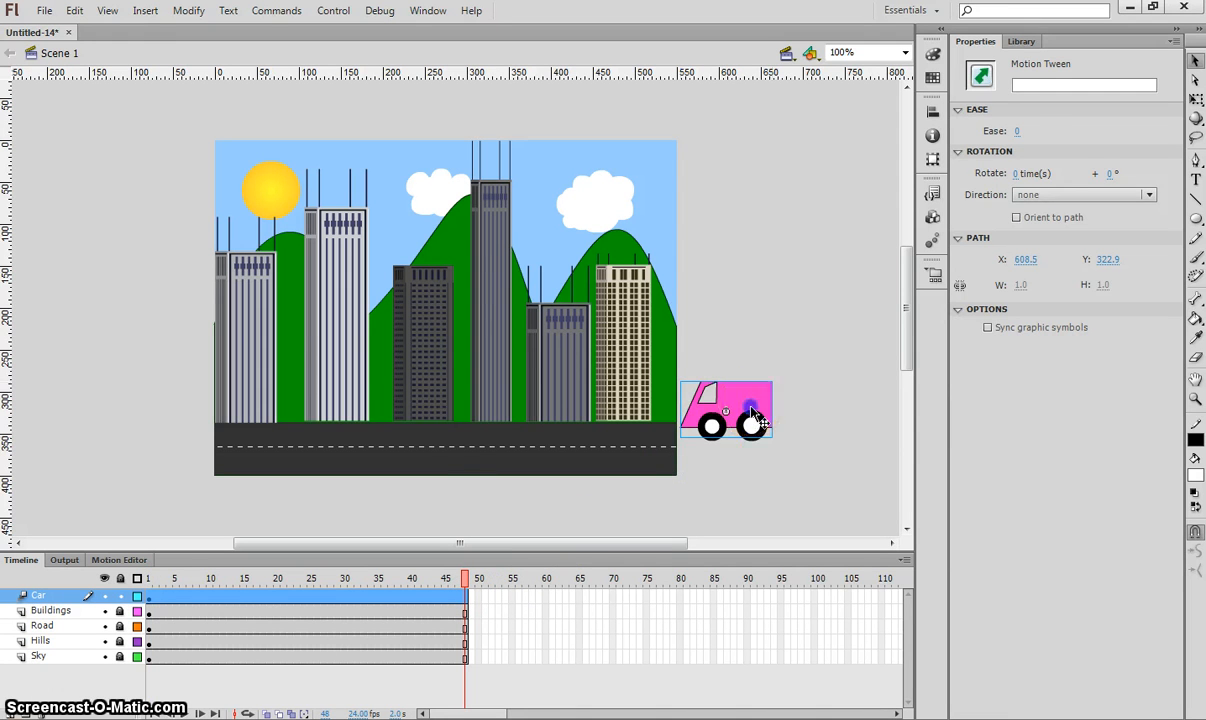
{"action": "left_click_drag", "start_coordinate": [755, 415], "coordinate": [190, 428]}
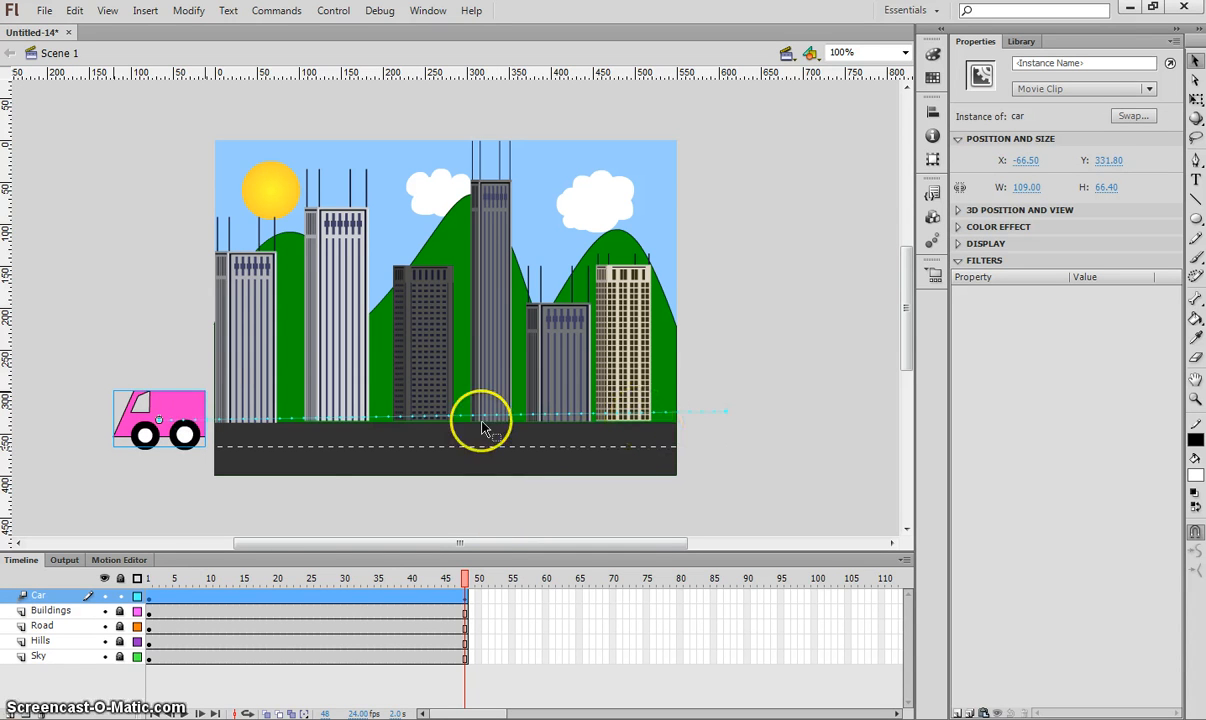
{"action": "mouse_move", "coordinate": [198, 427]}
{"action": "left_mouse_down"}
{"action": "mouse_move", "coordinate": [197, 414]}
{"action": "mouse_move", "coordinate": [198, 427]}
{"action": "left_mouse_up"}
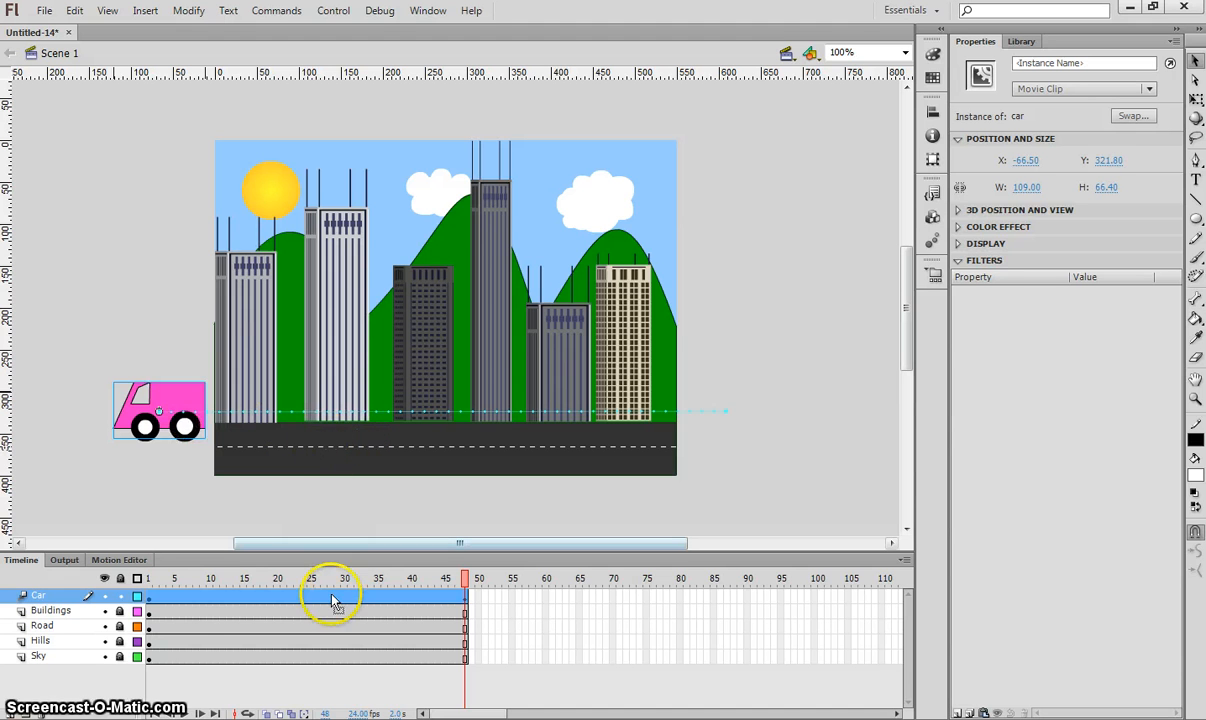
Step: Test the movie to watch the car drive across the scene, and close the preview
{"action": "left_click", "coordinate": [162, 600]}
{"action": "key", "text": "Return"}
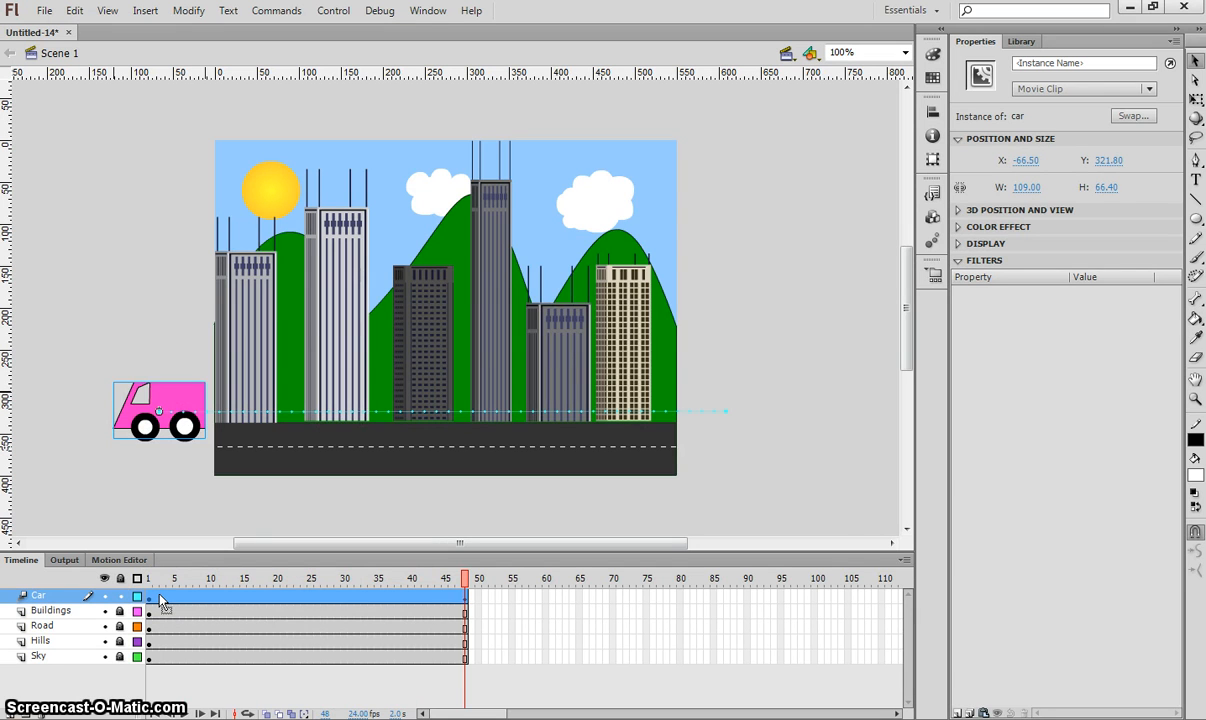
{"action": "key", "text": "ctrl+Return"}
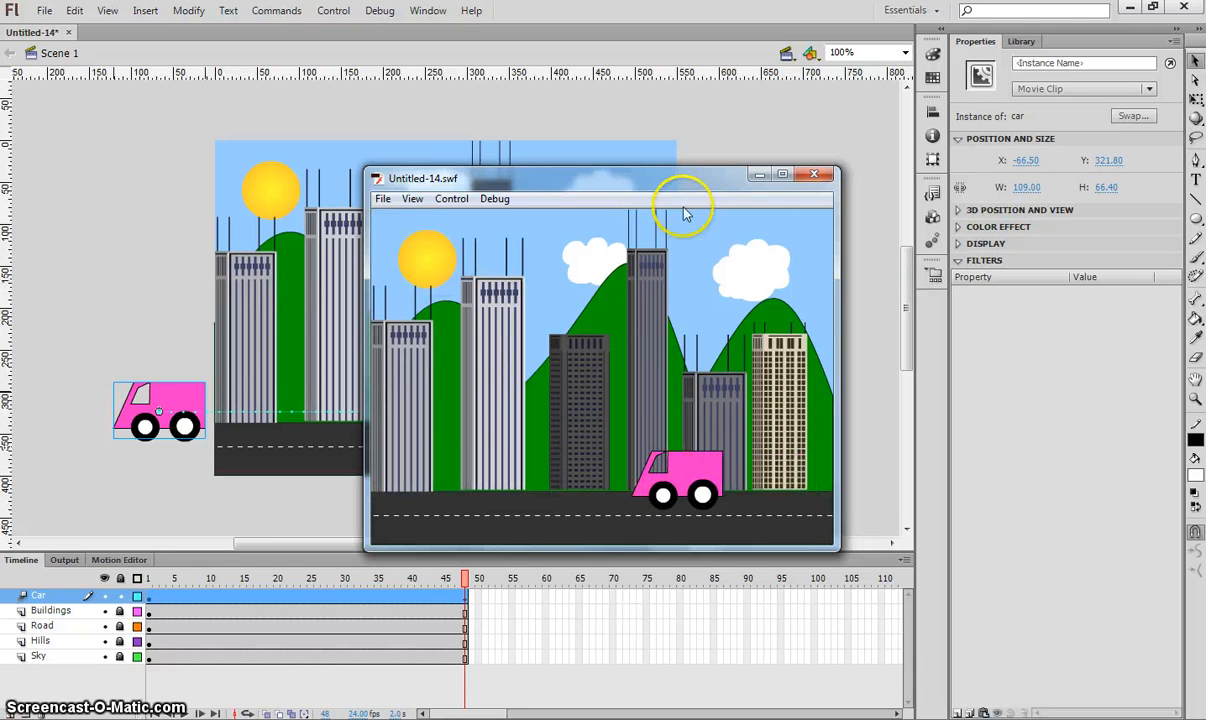
{"action": "left_click", "coordinate": [815, 176]}
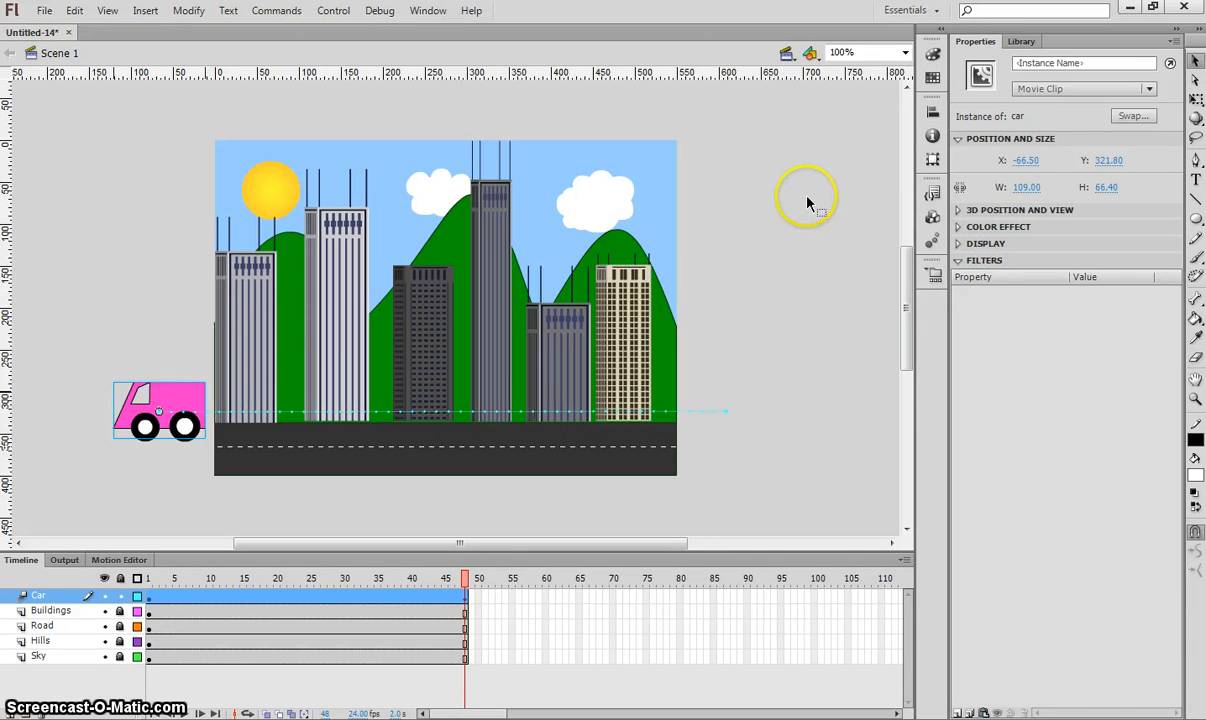
Step: Save the animation as Untitled-14.fla in the Motion Tween Car folder, using the Flash CS6 Document format
{"action": "left_click", "coordinate": [47, 12]}
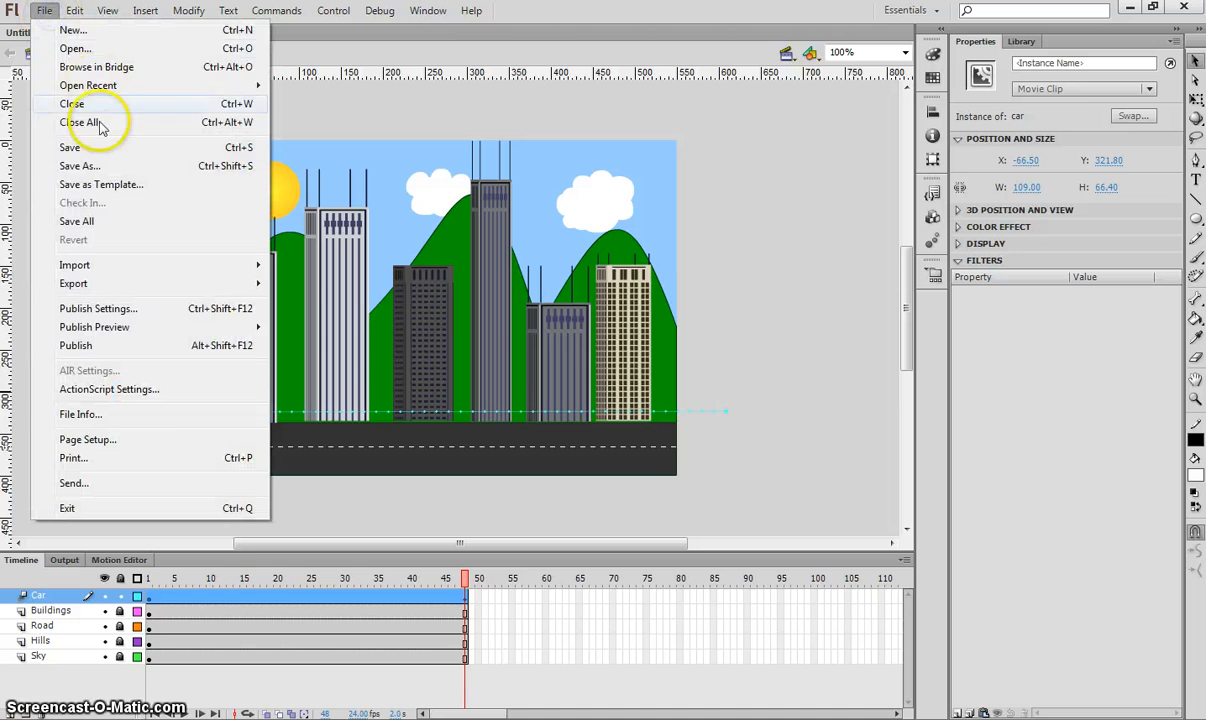
{"action": "left_click", "coordinate": [95, 167]}
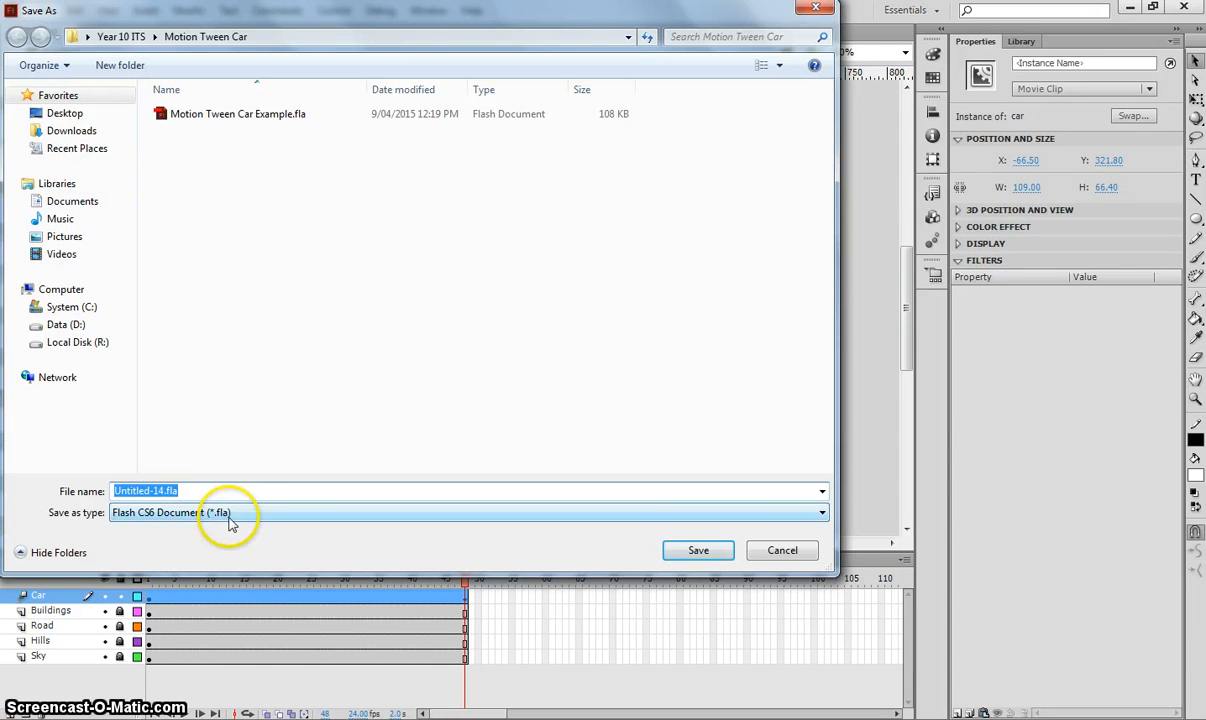
{"action": "left_click", "coordinate": [222, 514]}
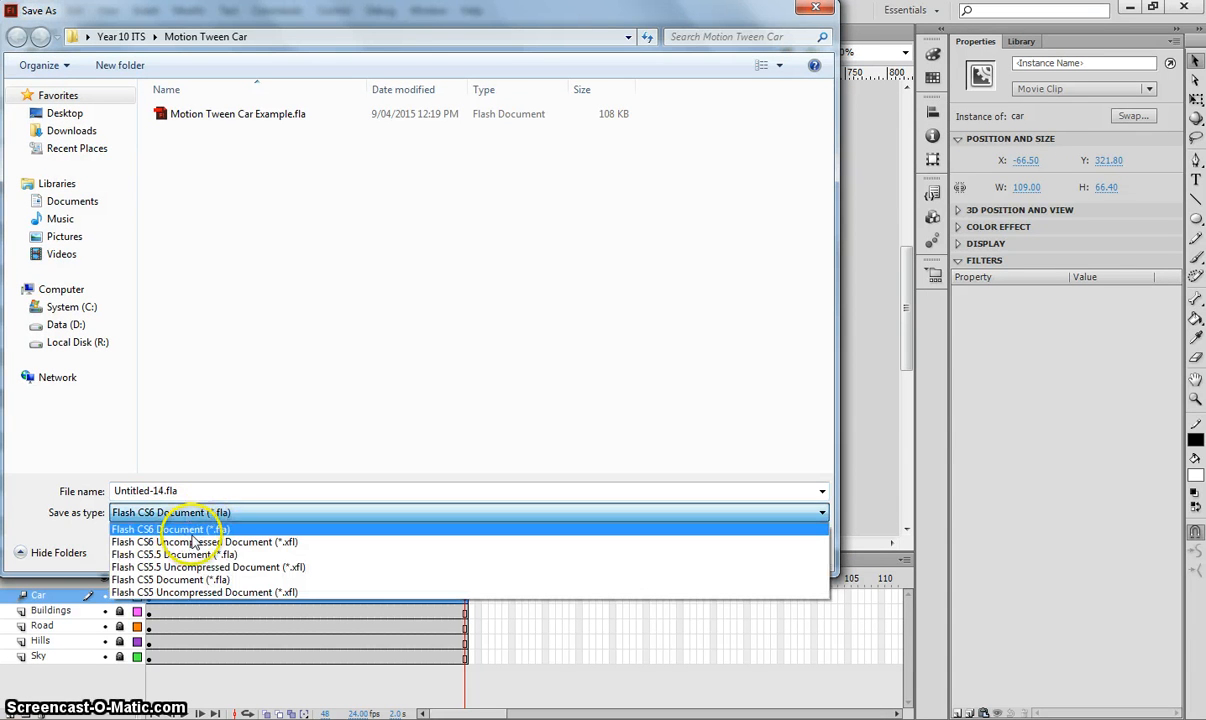
{"action": "left_click", "coordinate": [251, 531]}
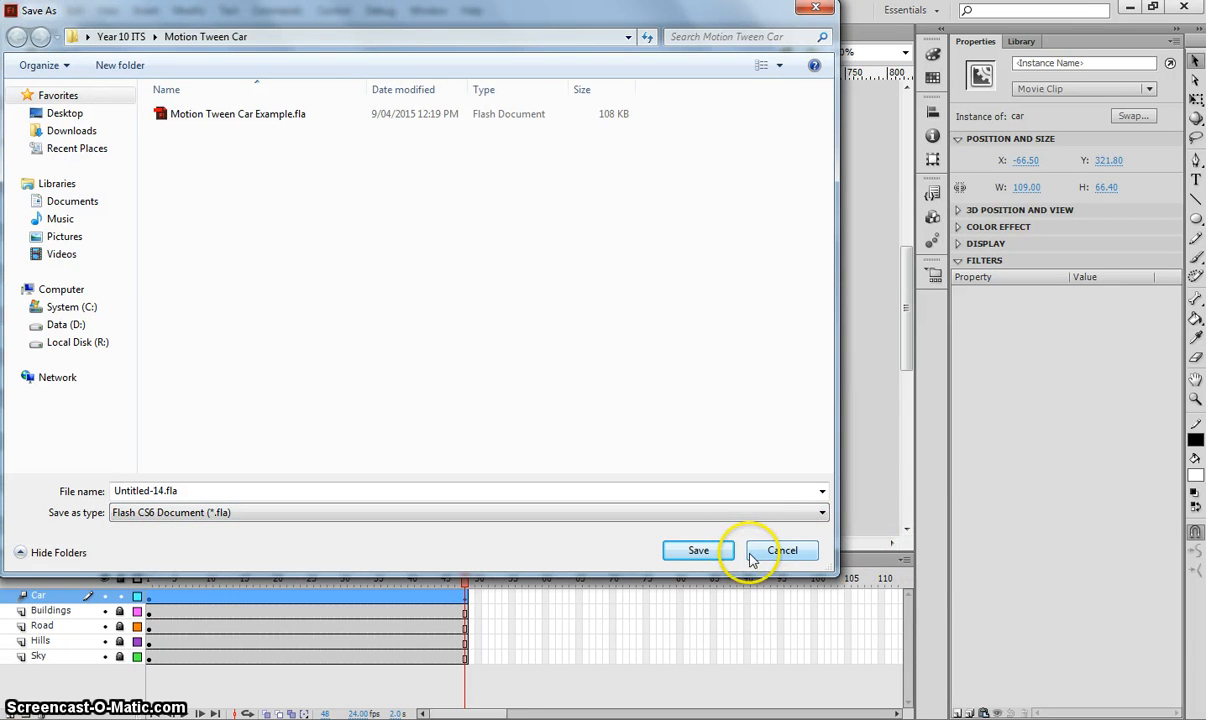
{"action": "left_click", "coordinate": [700, 551]}
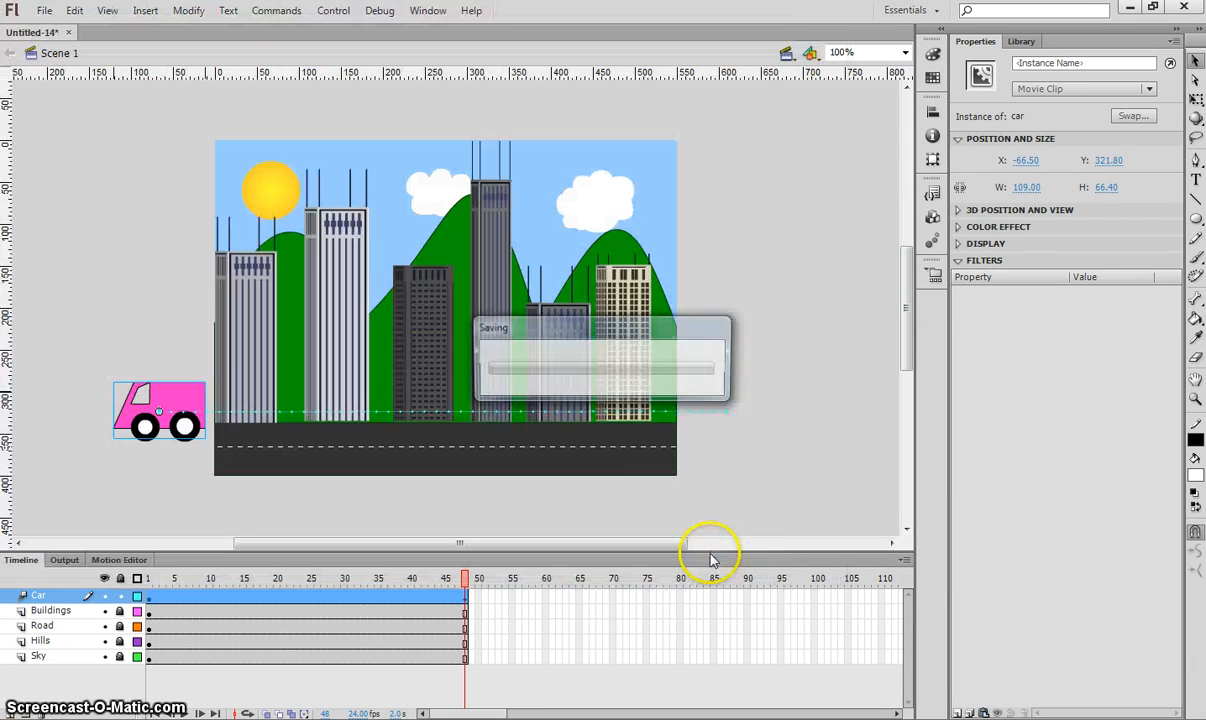